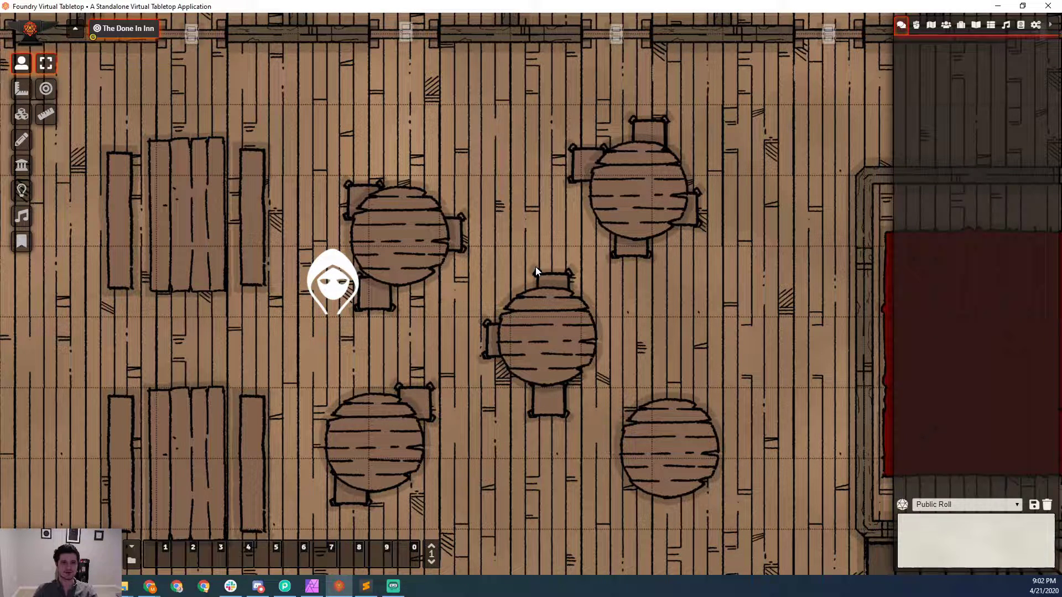
Open the hooded token's character sheet and bring up the Strength check prompt from its attributes, closing it without rolling
double_click(331, 282)
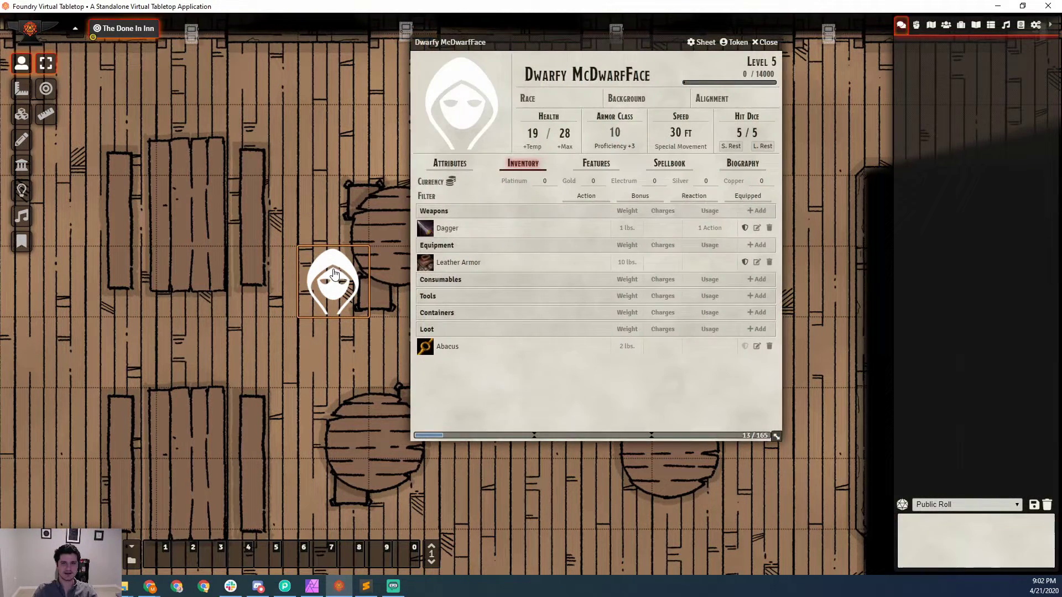
click(445, 165)
click(447, 184)
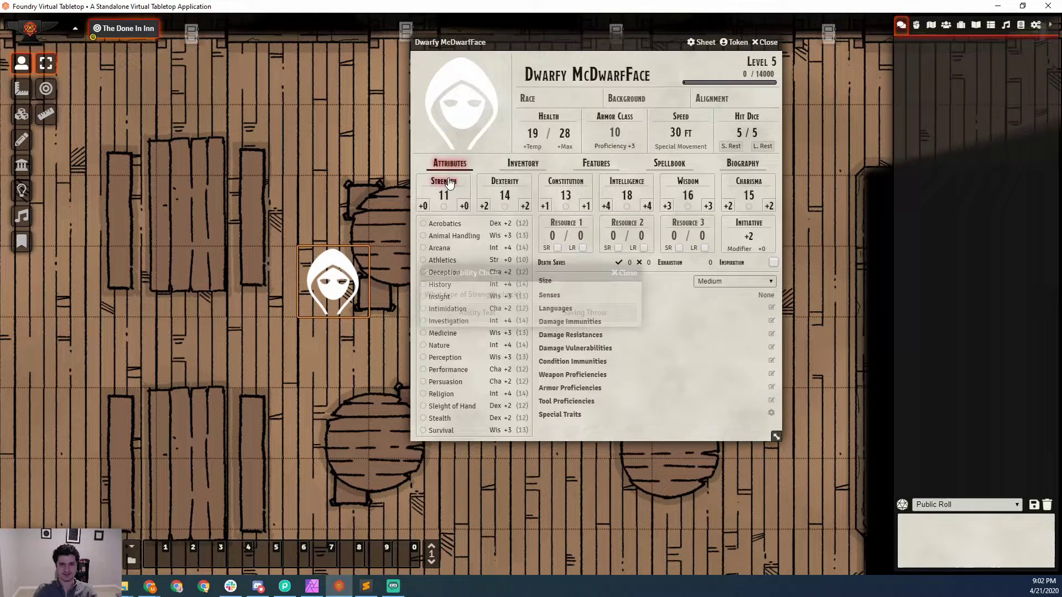
drag(613, 274, 622, 264)
click(635, 262)
Post the Dagger from the character's inventory to chat and start its attack roll
click(522, 163)
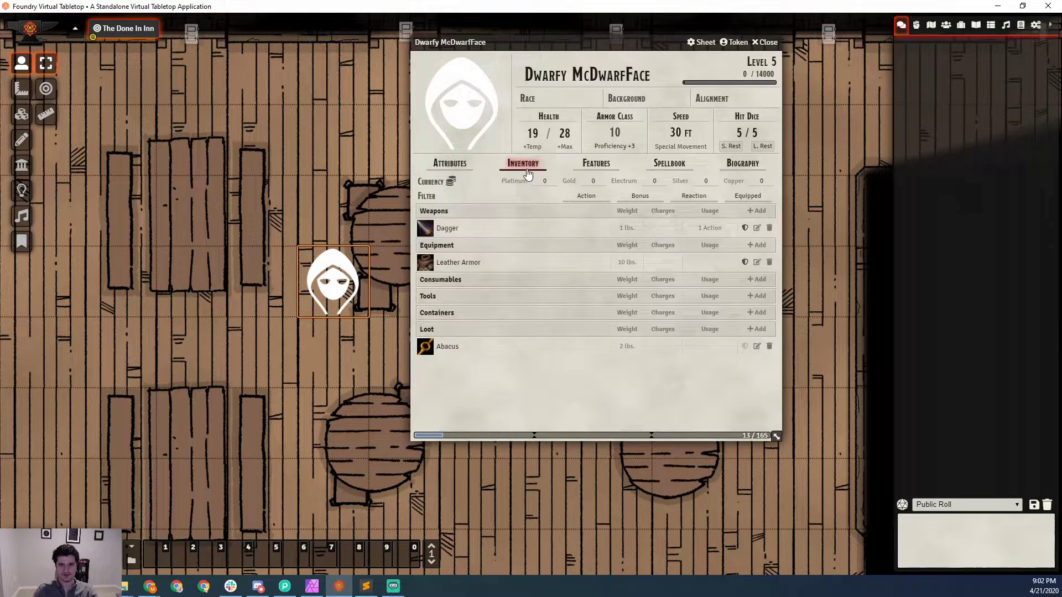
click(425, 228)
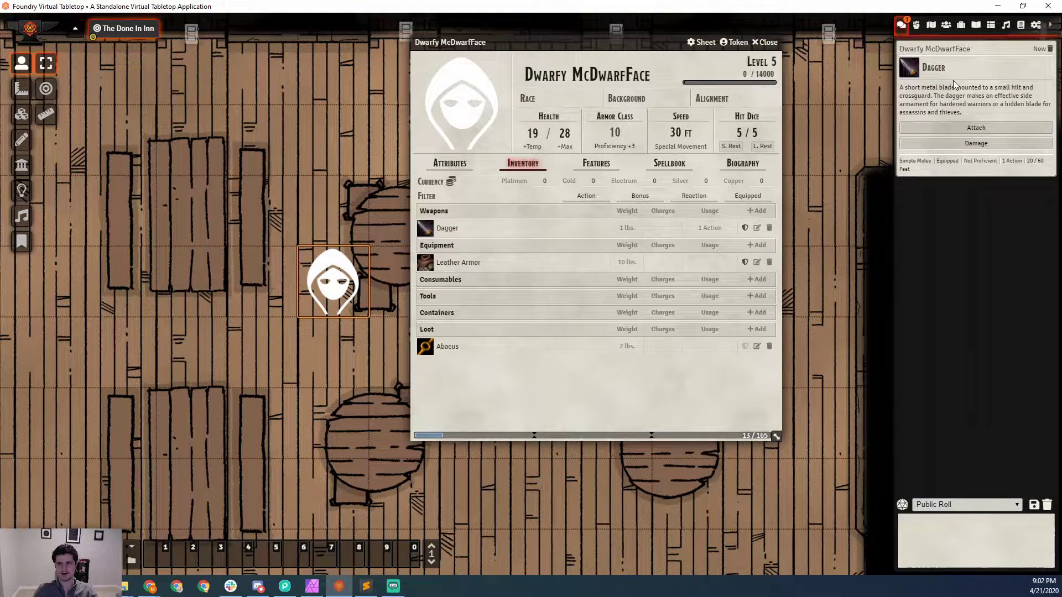
click(964, 131)
drag(817, 87, 614, 128)
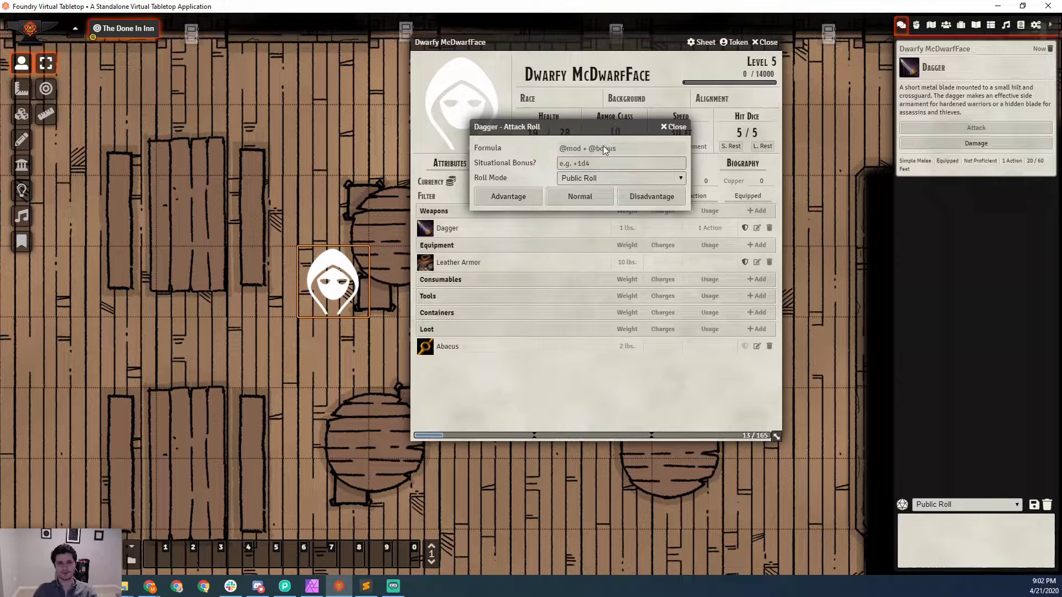
Review the roll mode options, roll the Dagger attack as a normal public roll and expand its dice breakdown in chat
click(589, 164)
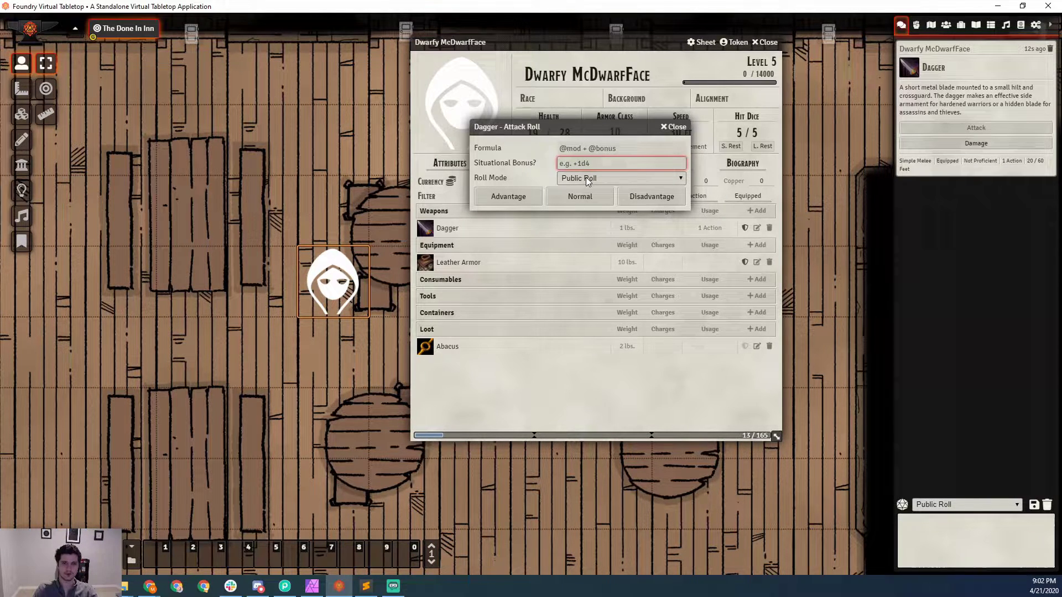
click(585, 177)
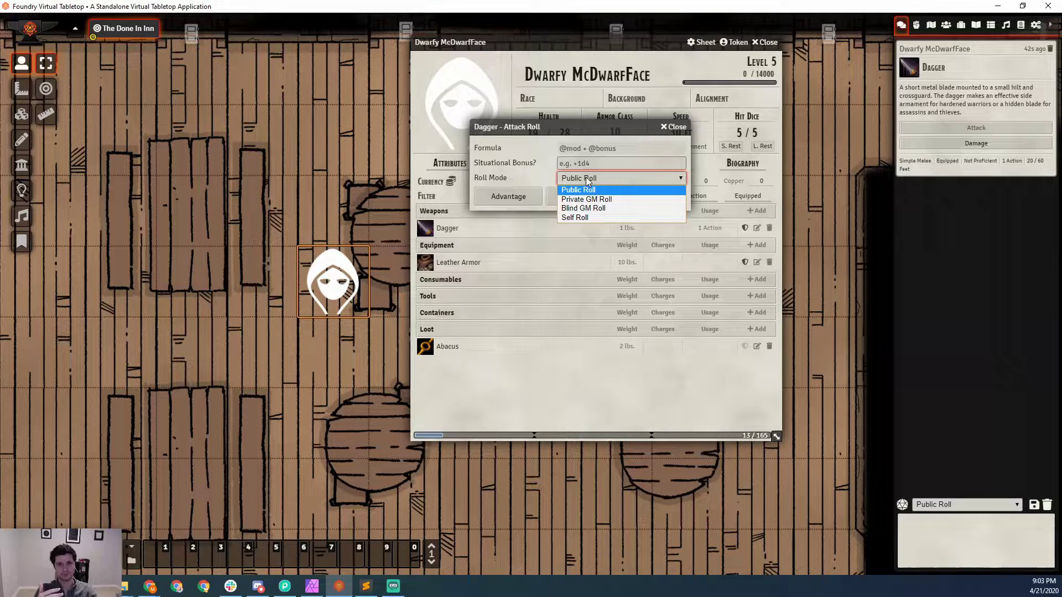
click(585, 177)
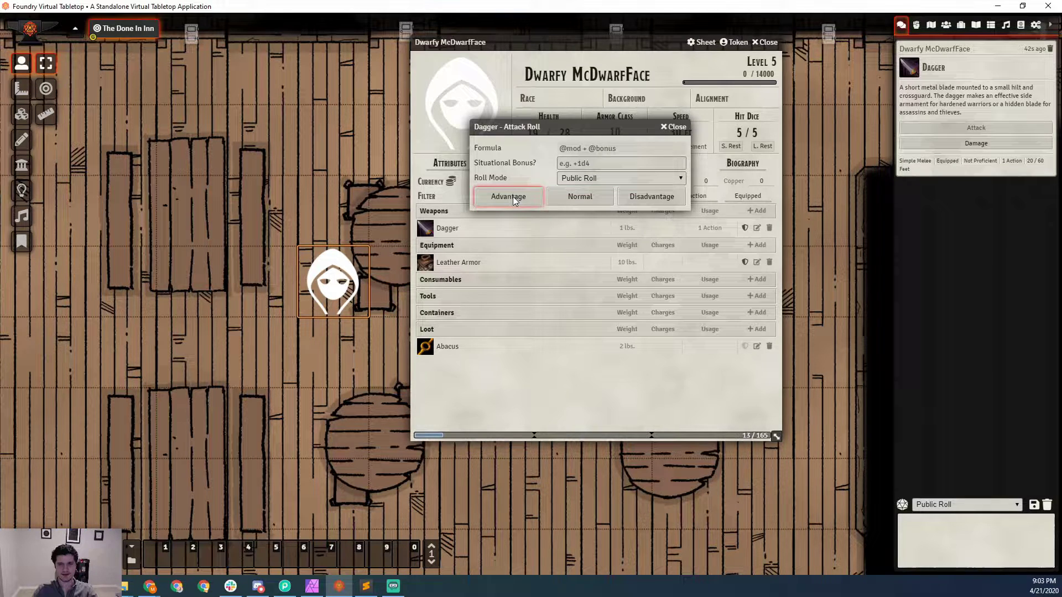
click(583, 196)
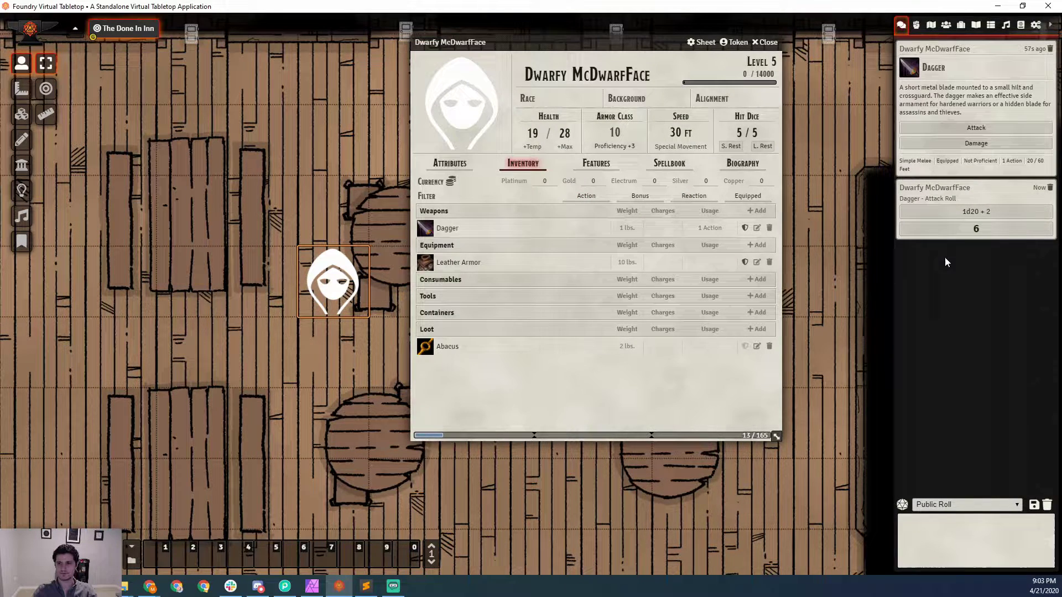
click(962, 211)
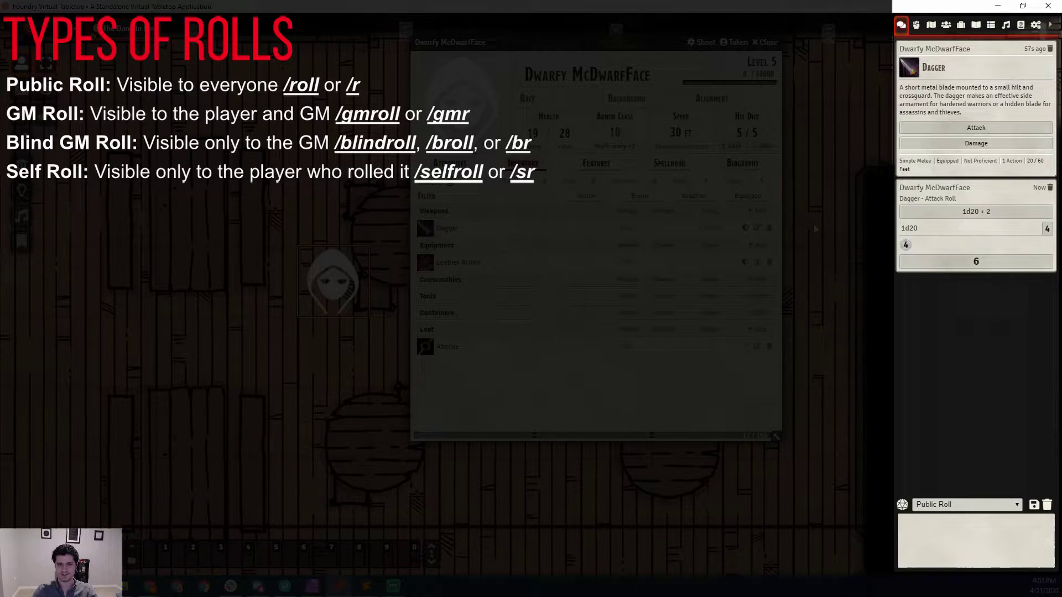
Make a public roll of one twenty-sided die through chat with /roll 1d20
click(453, 162)
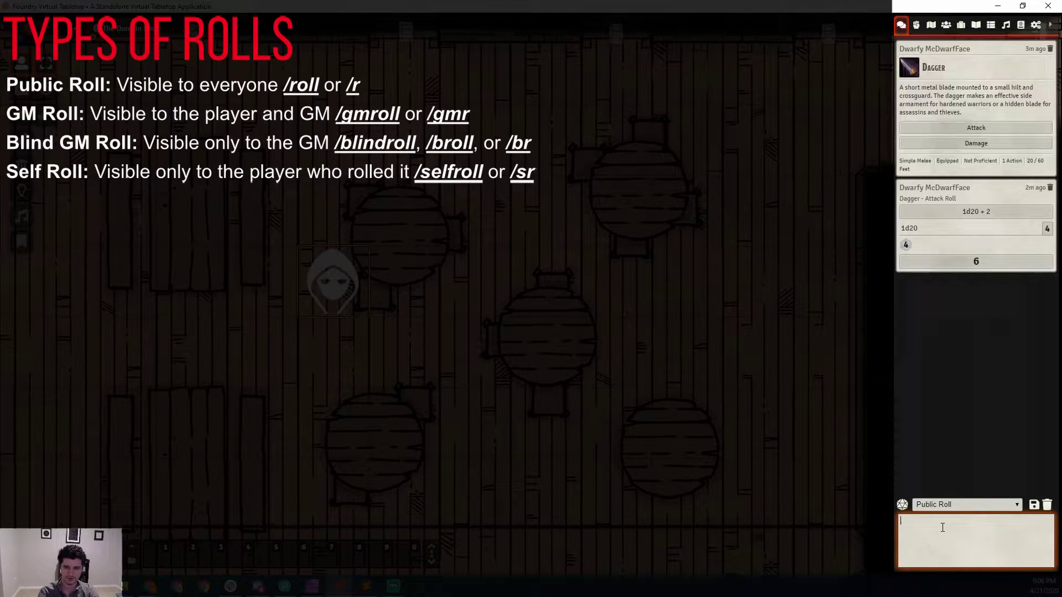
text(/roll 1)
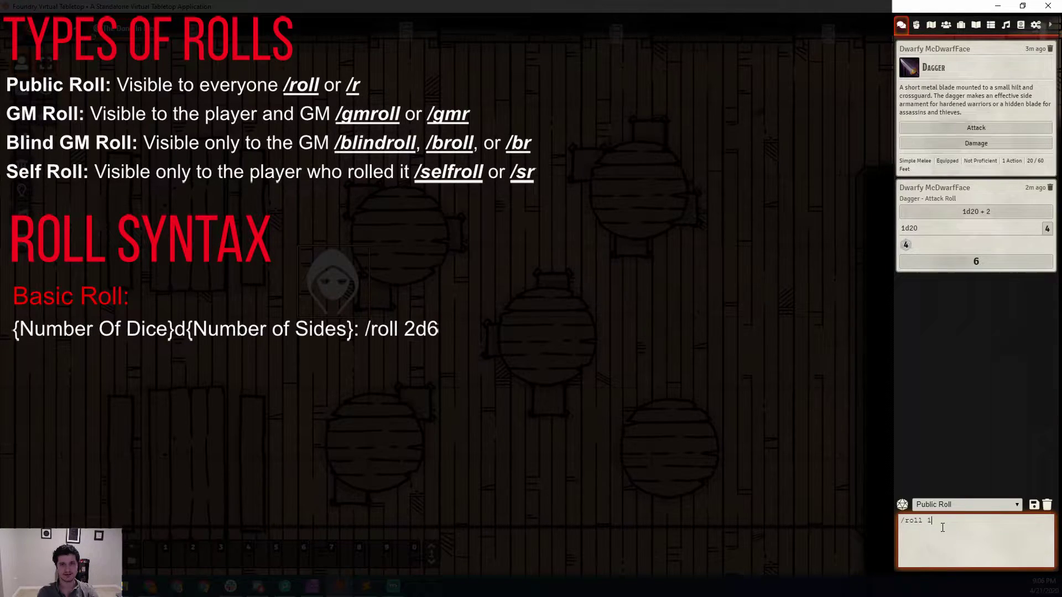
text(d20)
key(Return)
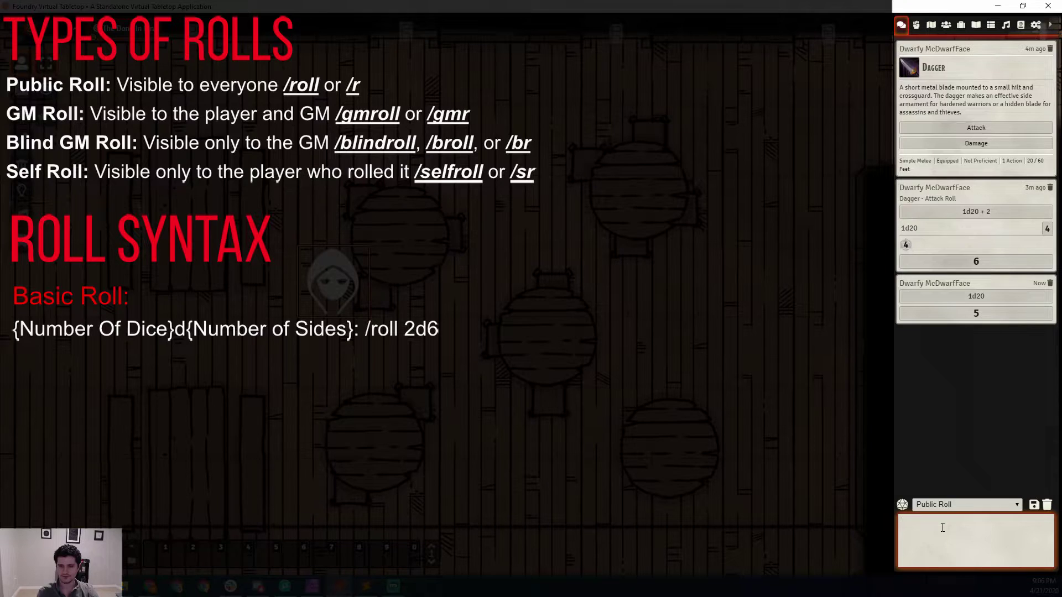
Make two more public chat rolls with /roll 1d6 and /roll 1d8
text(/roll 1d6)
key(Return)
text(/roll)
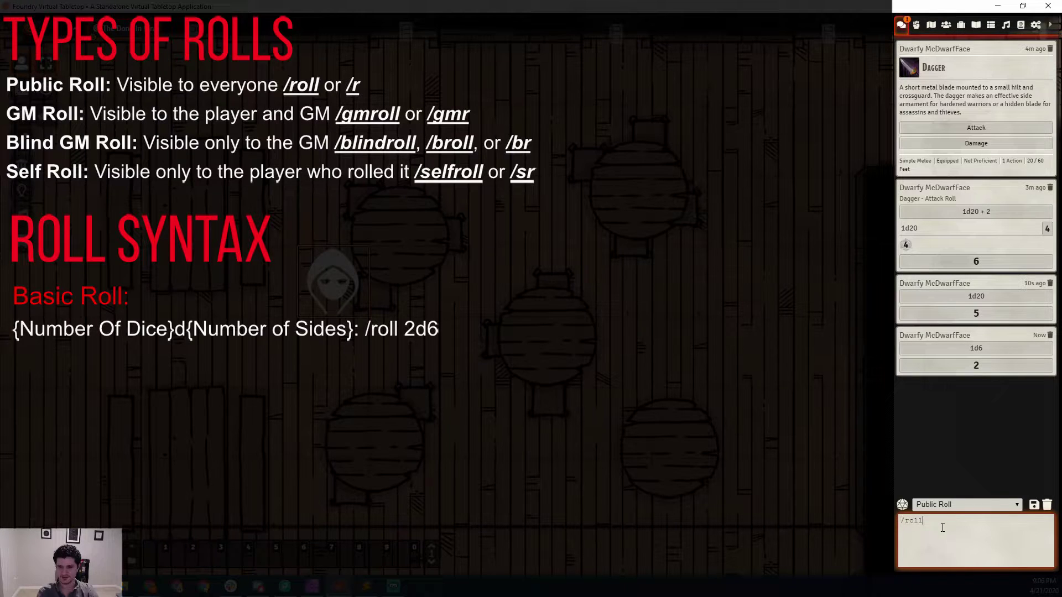
text( 1d8)
key(Return)
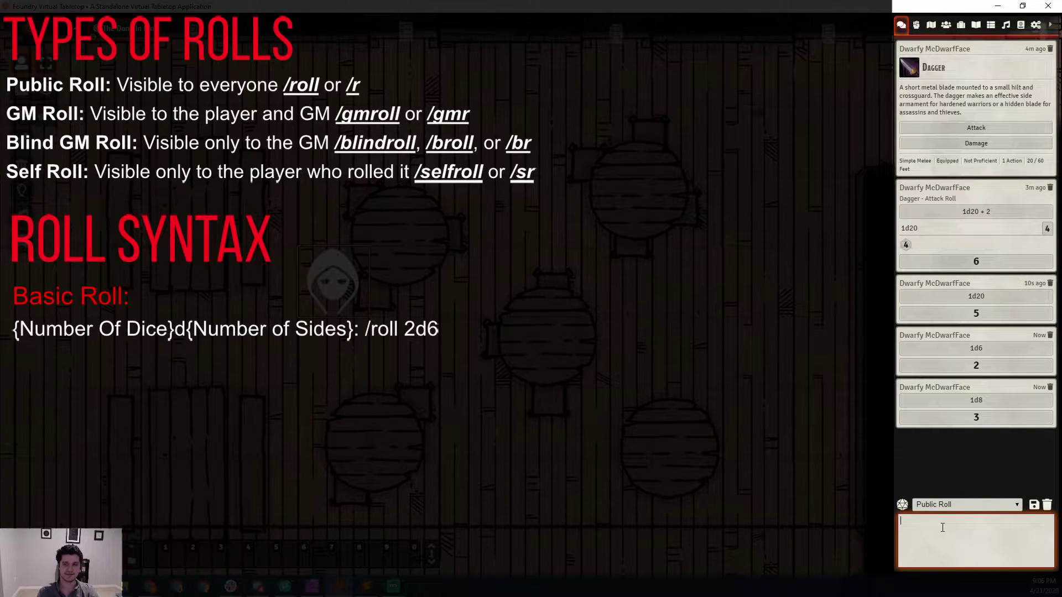
Roll the combined formula 1d20 + 1d4 in chat and inspect the individual dice in its breakdown
text(/roll 1)
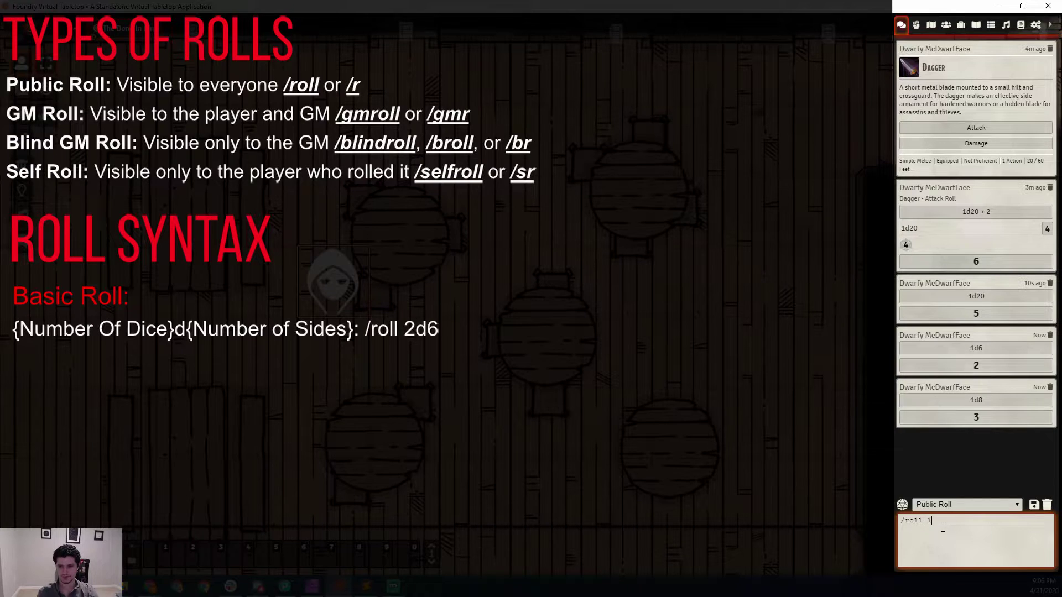
text(d20 + 1)
text(d6)
key(Return)
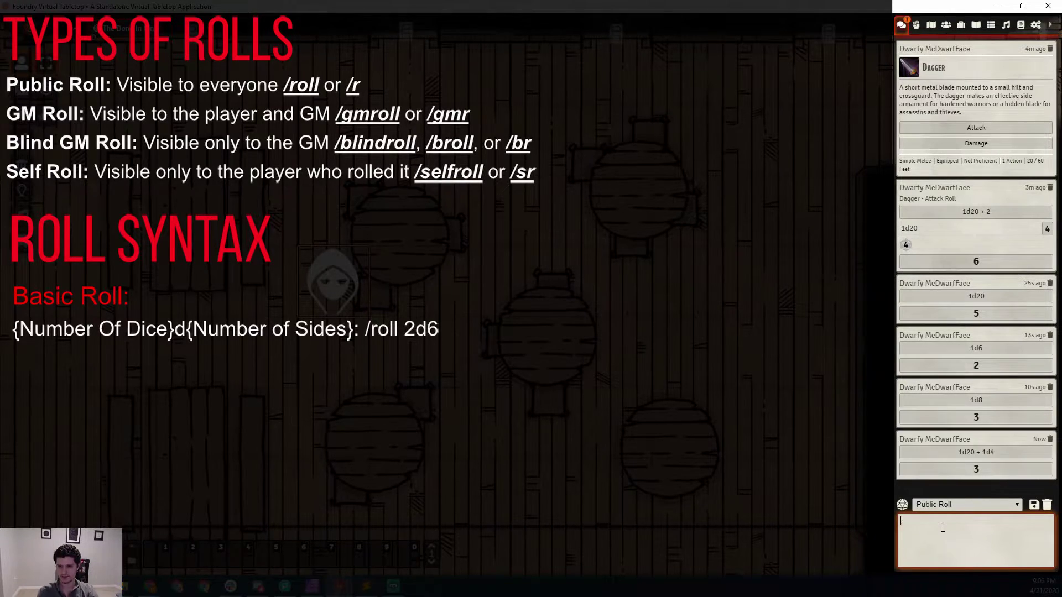
click(964, 450)
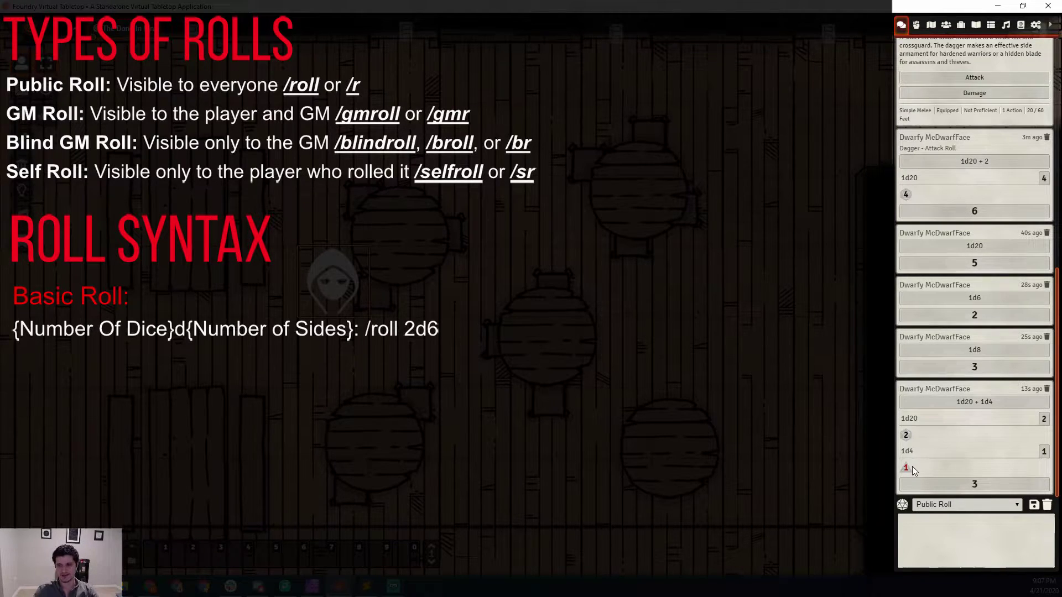
click(950, 403)
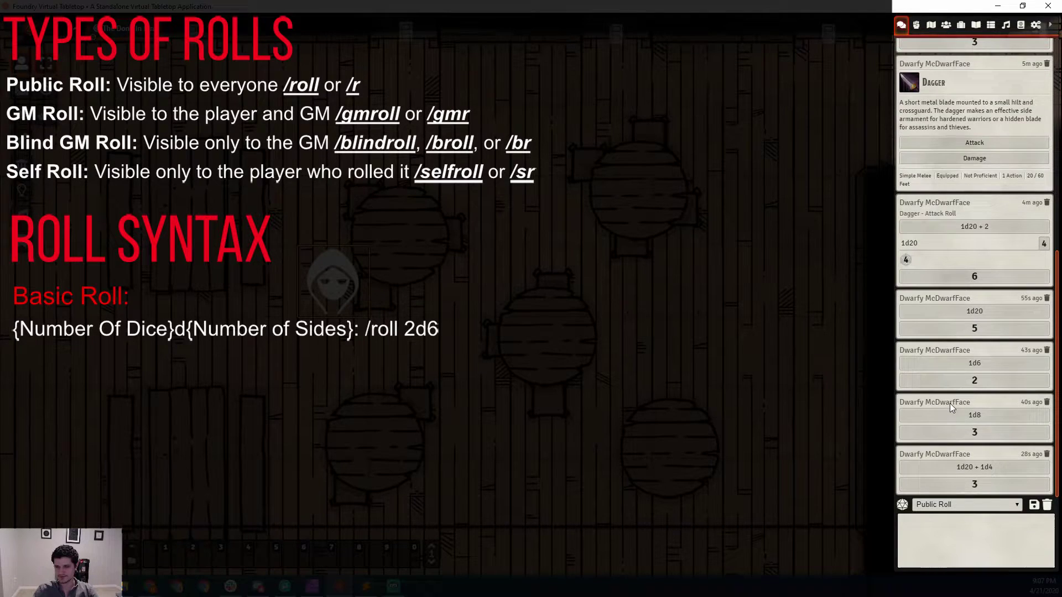
Roll two twenty-sided dice keeping the highest with /roll 2d20kh and inspect the roll's breakdown
click(970, 546)
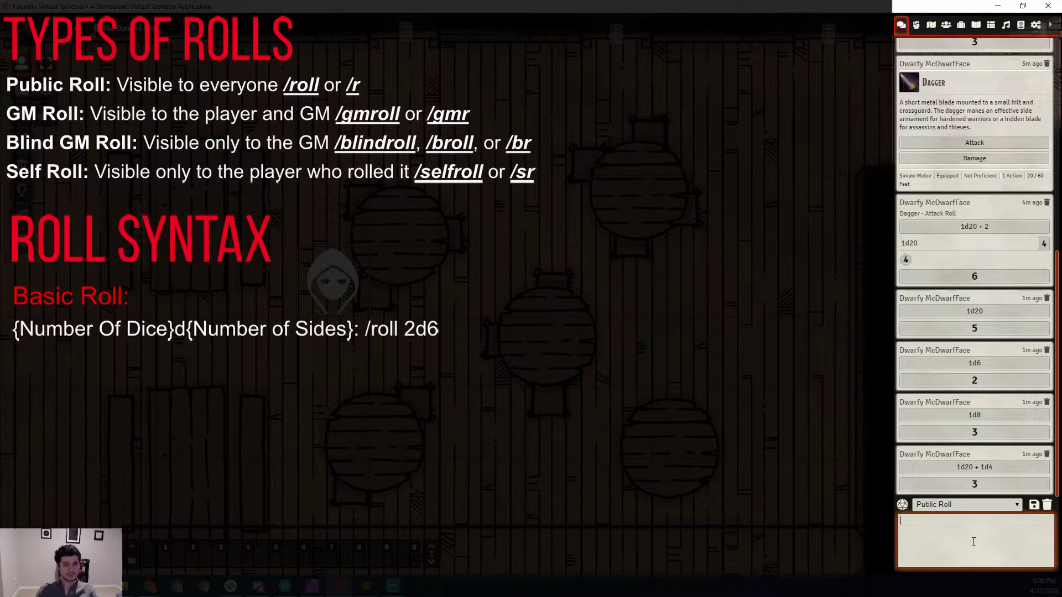
click(973, 542)
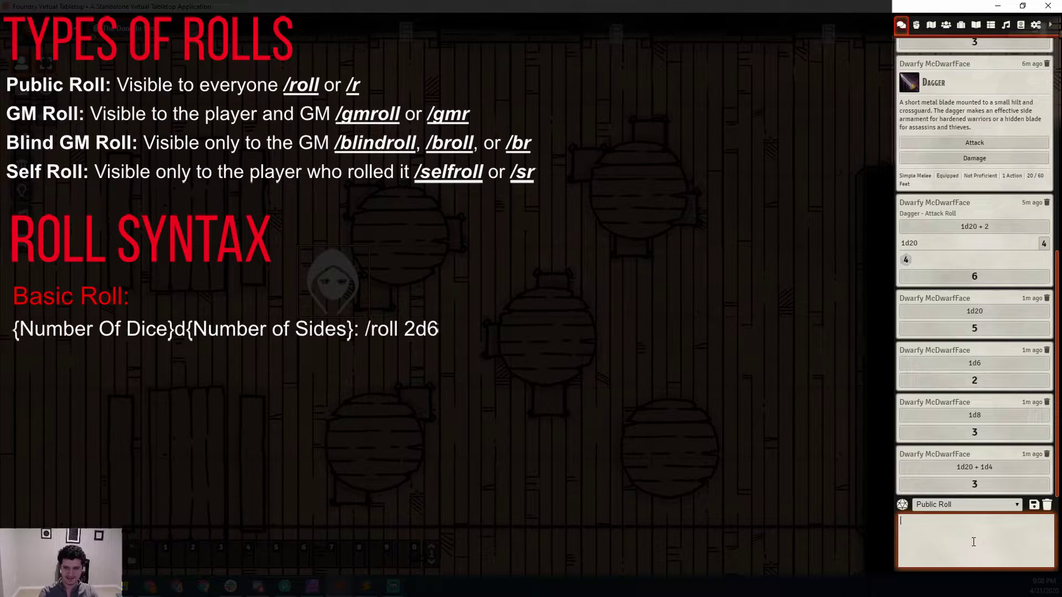
text(/roll 2d20)
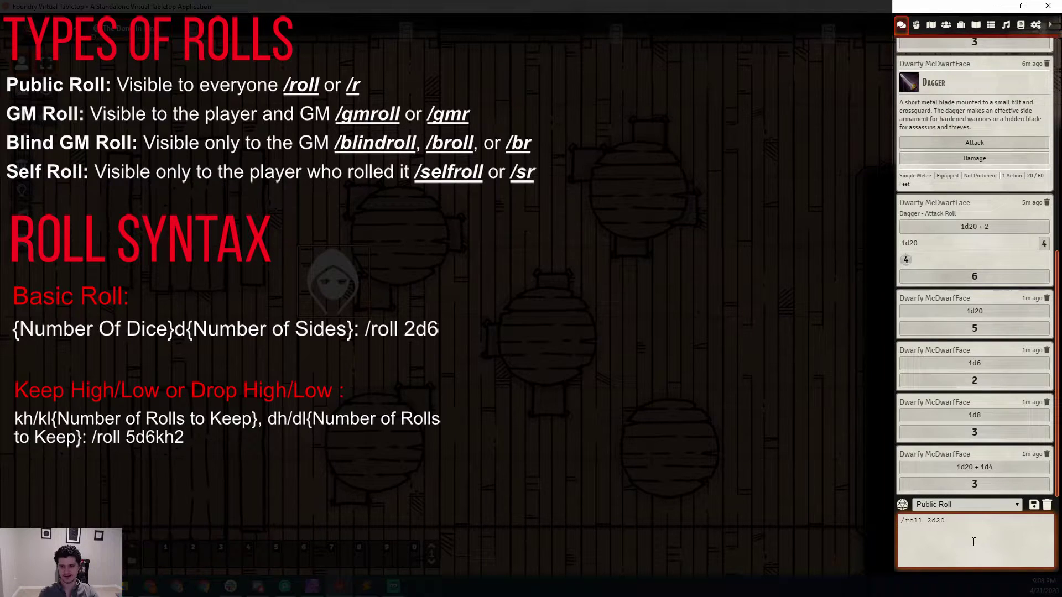
text(kh)
key(Return)
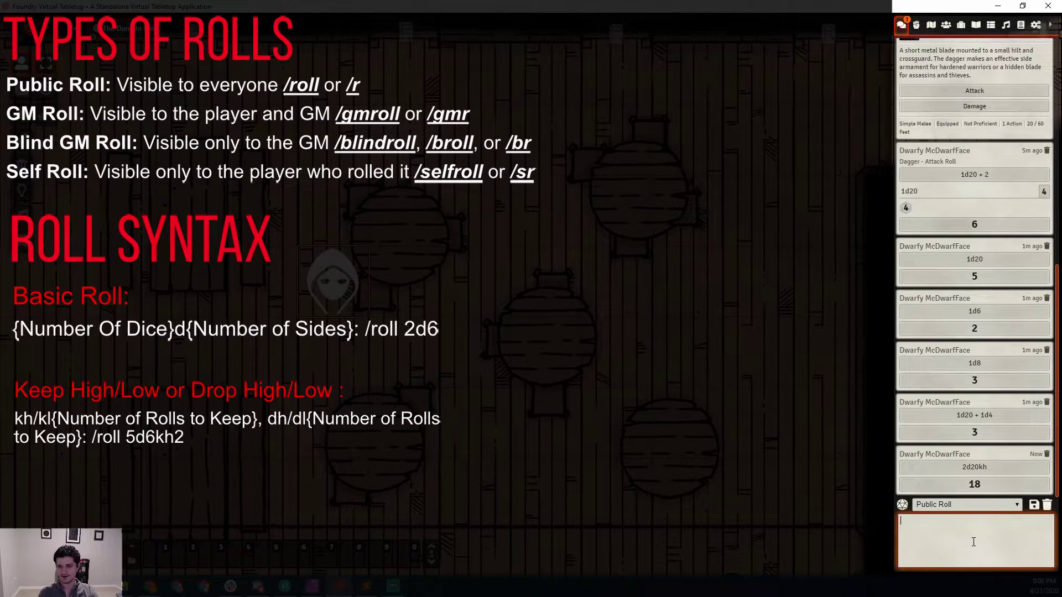
click(974, 466)
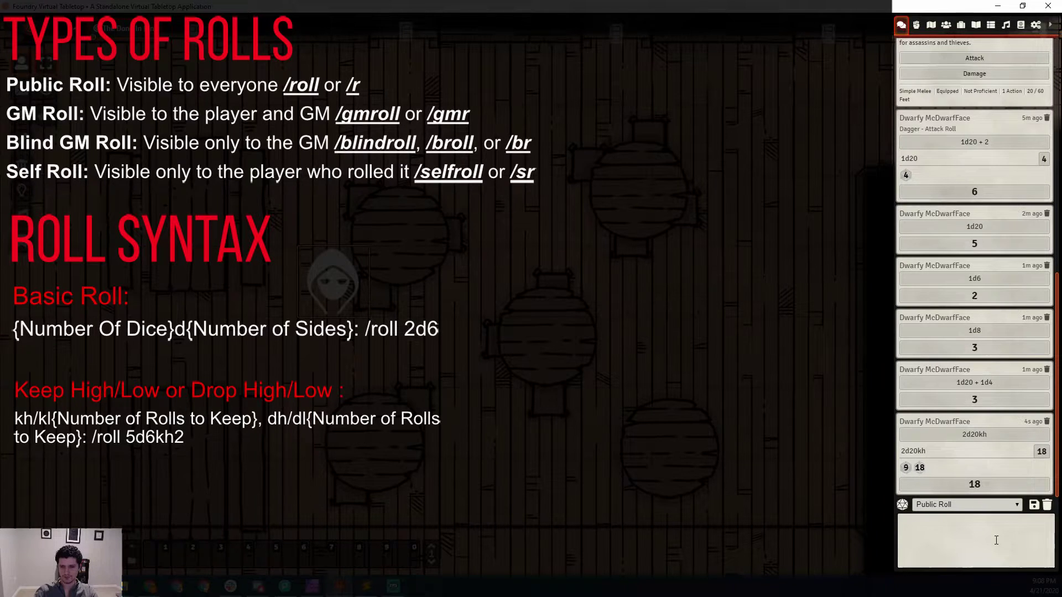
click(977, 552)
click(971, 435)
Roll two twenty-sided dice keeping the lowest with /roll 2d20kl and inspect the roll's breakdown
click(948, 542)
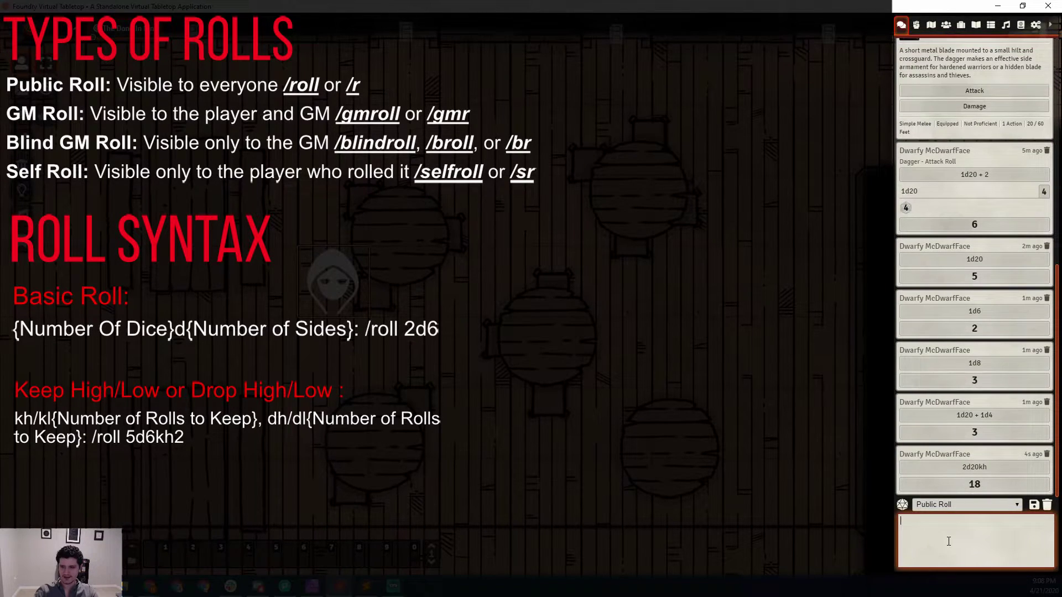
text(/r)
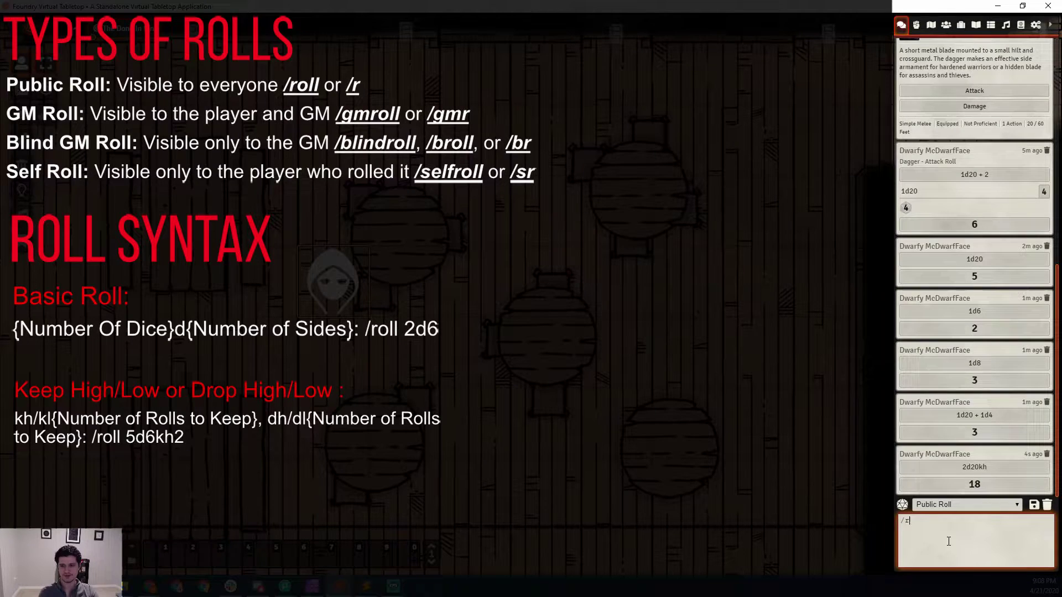
text(ool)
key(BackSpace)
key(BackSpace)
text(ll 2d20dl)
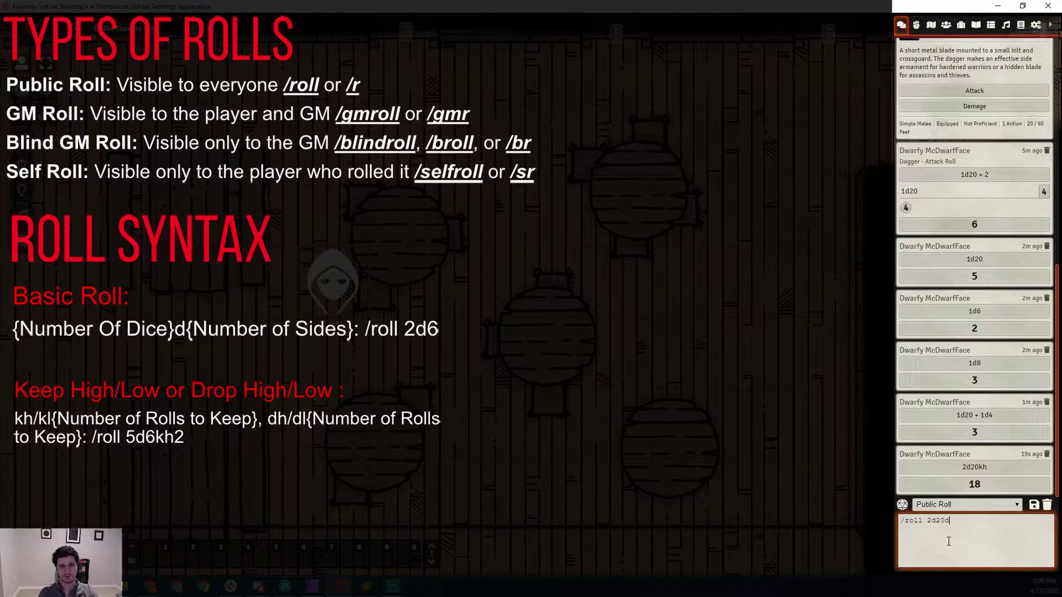
text(h)
text(kl)
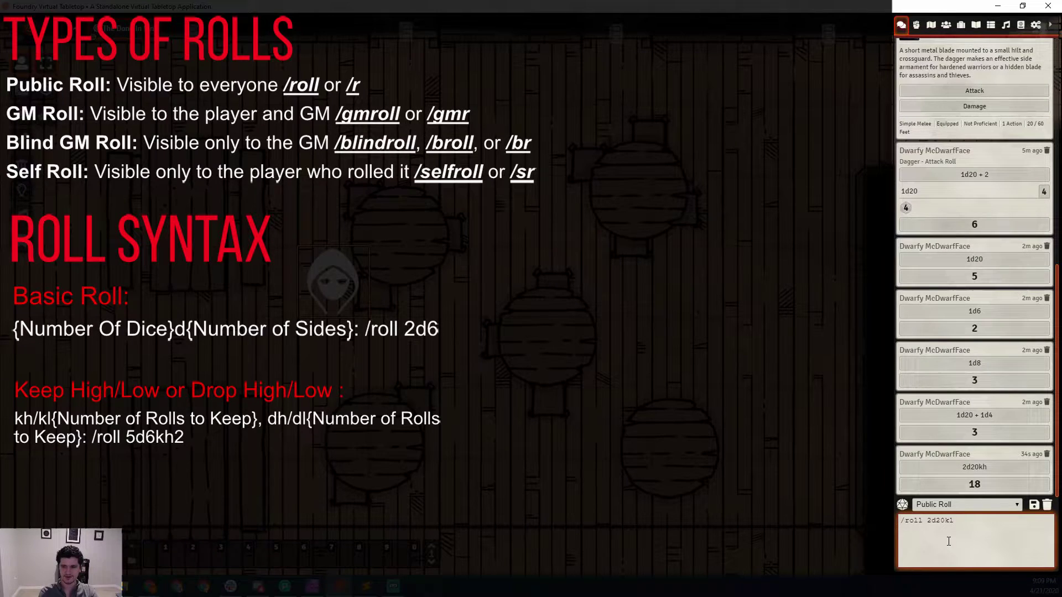
key(Return)
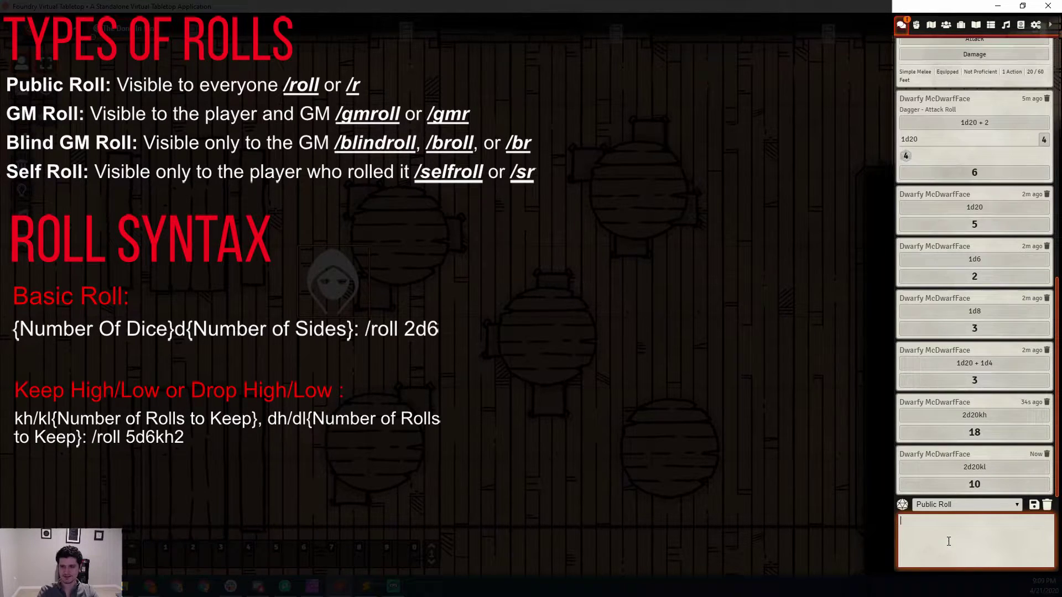
click(972, 466)
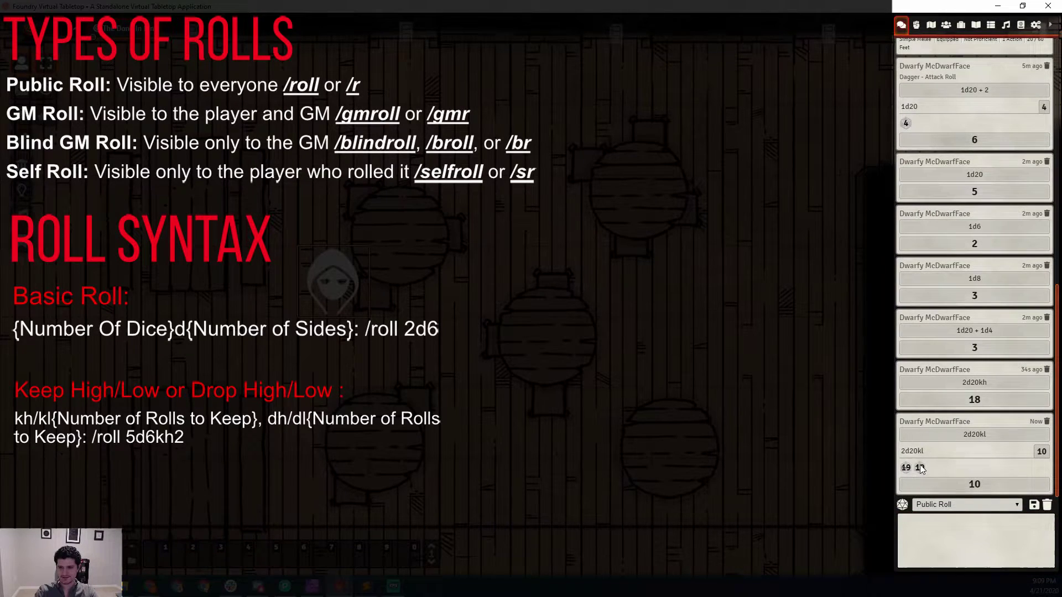
click(951, 436)
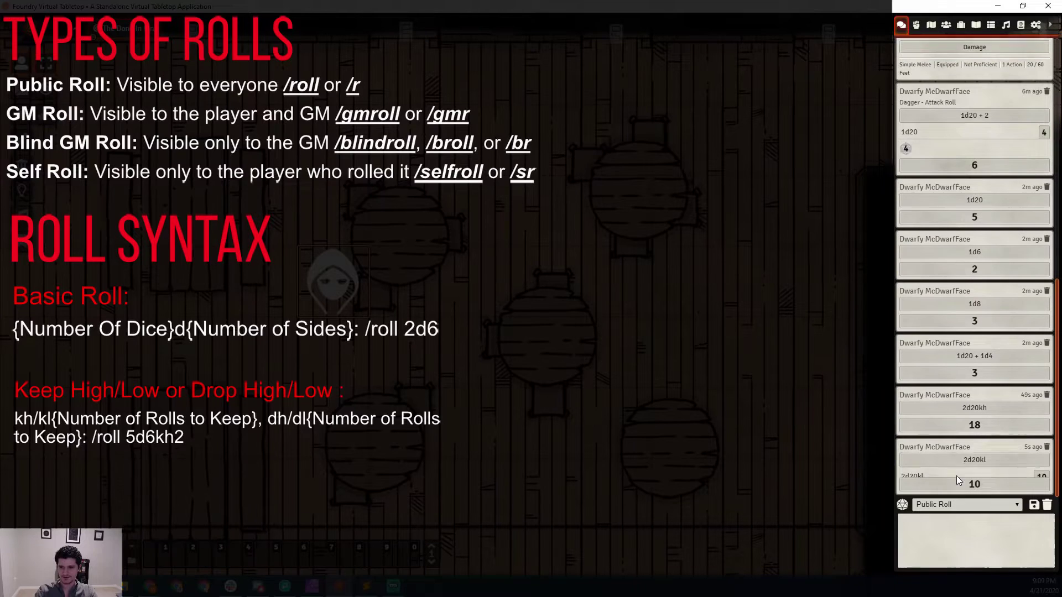
Roll four six-sided dice keeping the three highest with /roll 4d6kh3
click(957, 534)
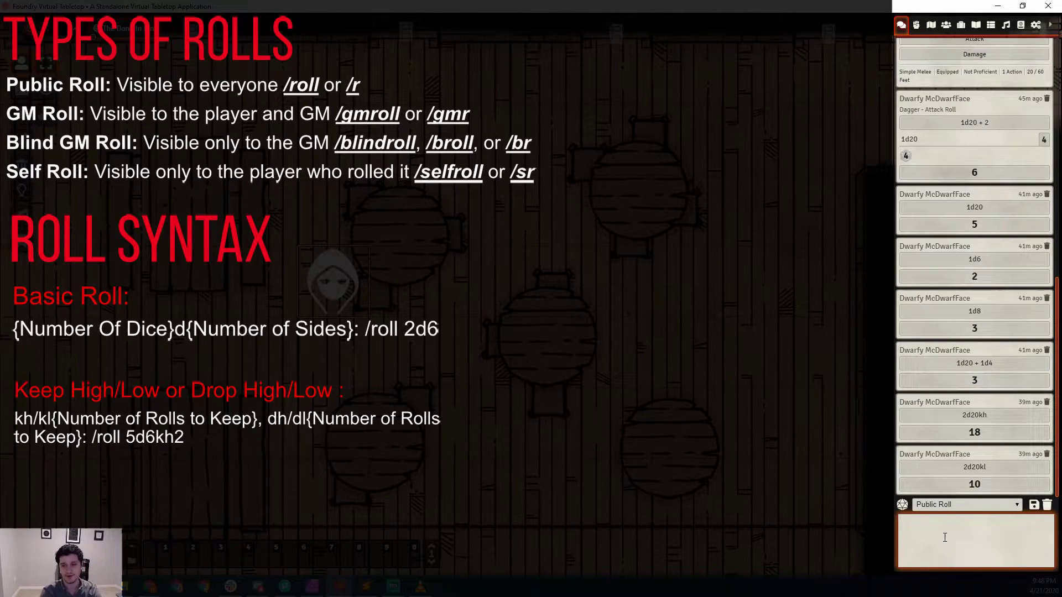
text(/roll )
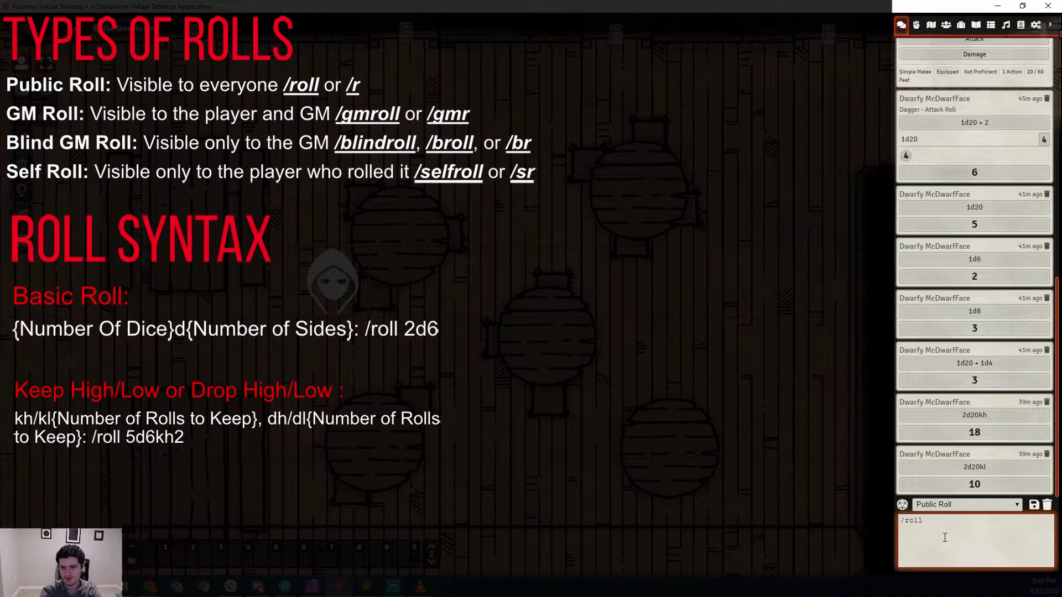
text(4d6kh3)
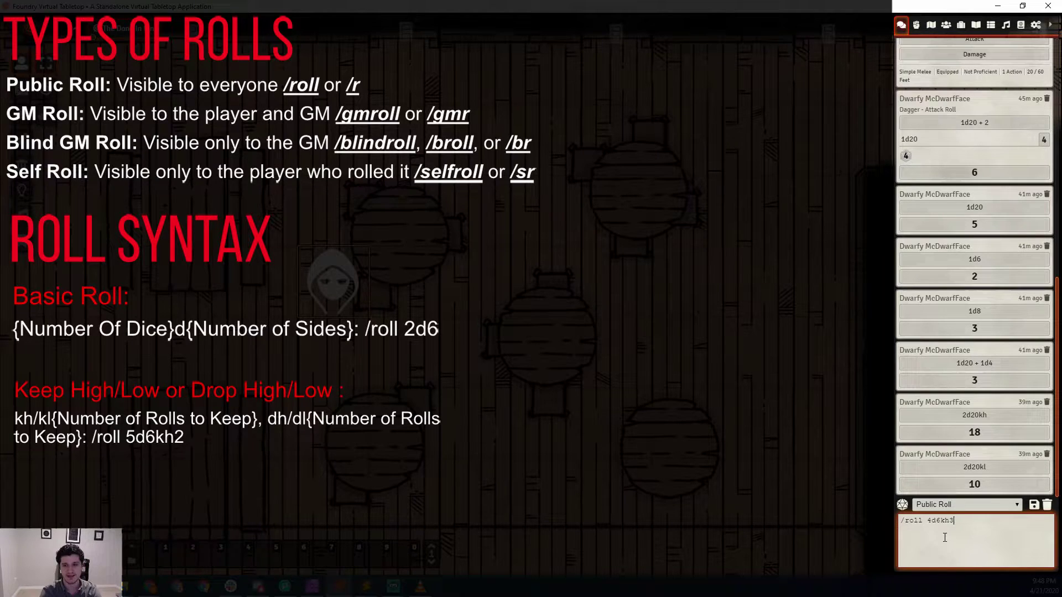
key(Return)
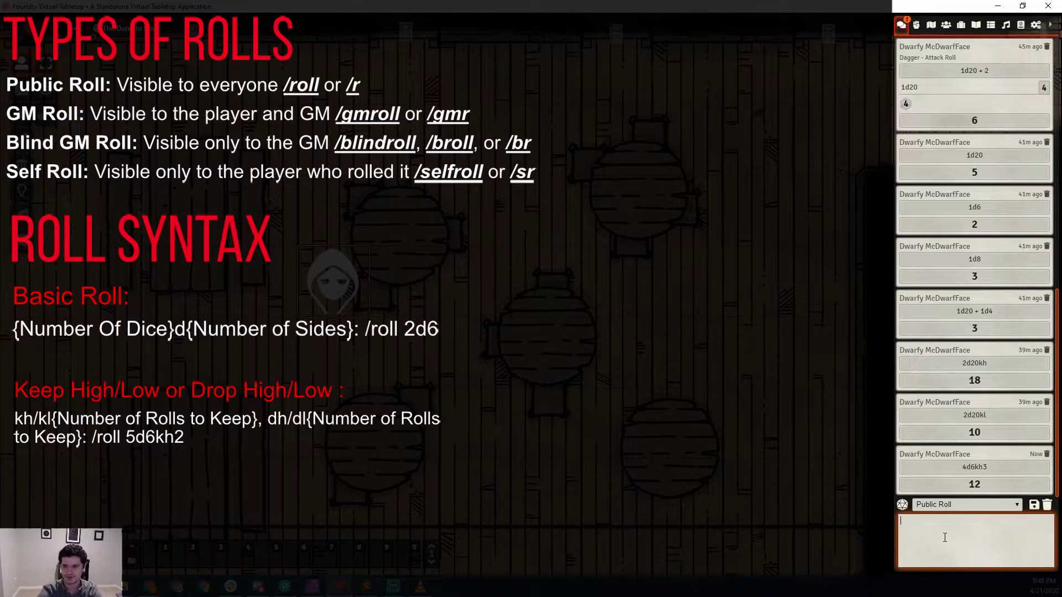
Inspect the individual dice in the 4d6kh3 roll's breakdown
click(971, 466)
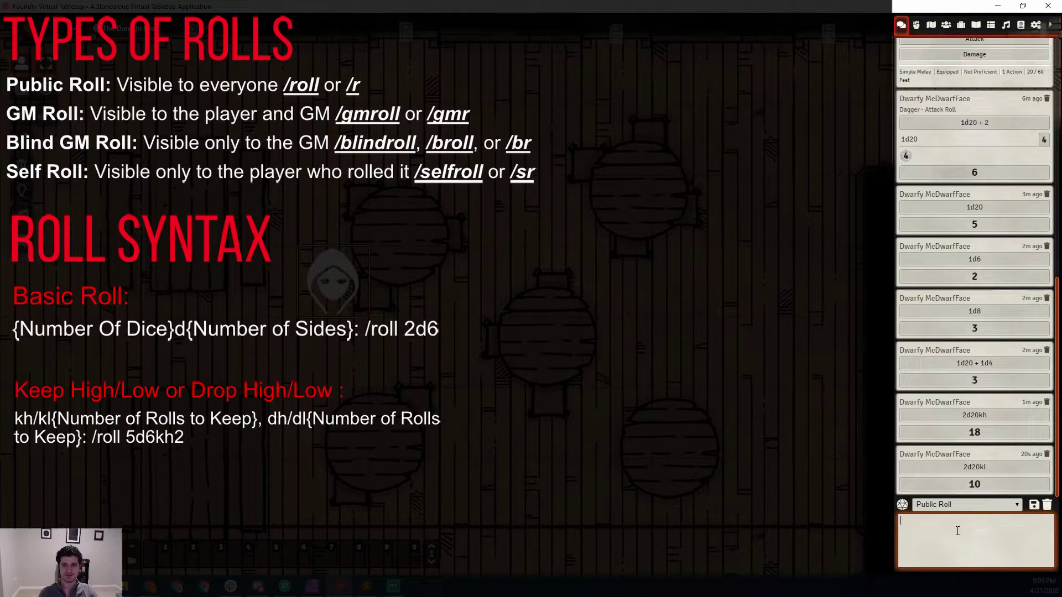
Roll two d20s keeping the highest plus two d4s dropping the highest with /roll 2d20kh + 2d4dh, and inspect the breakdown
text(/roll )
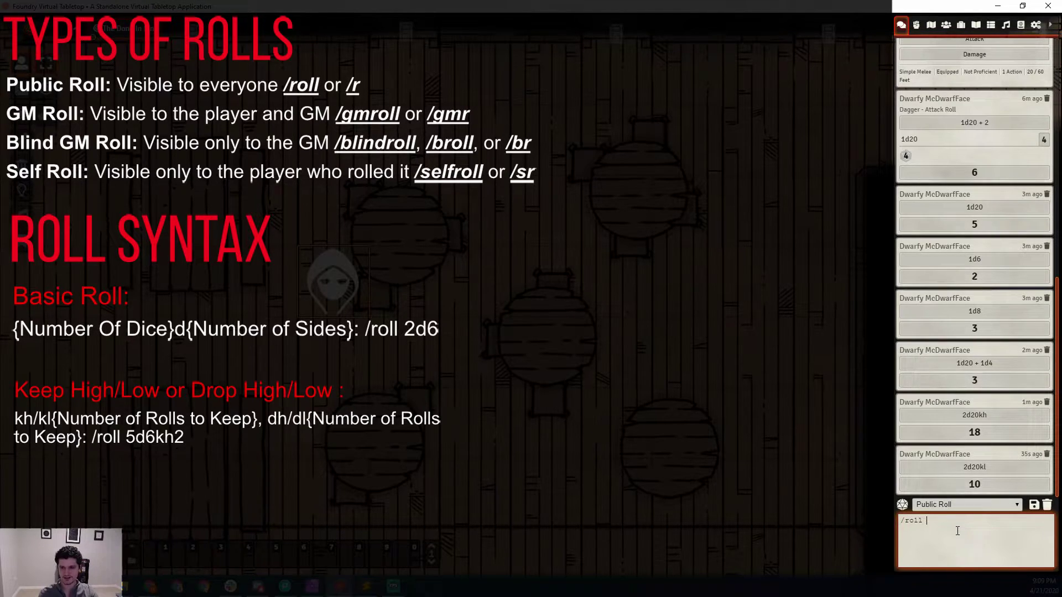
text(2d20kh + 2d4)
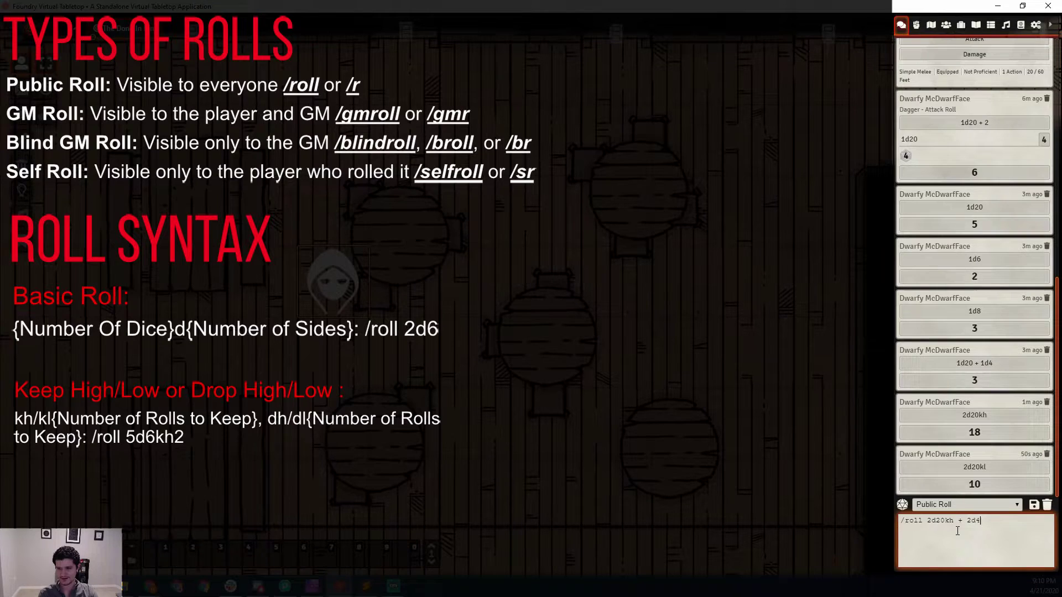
text(dh)
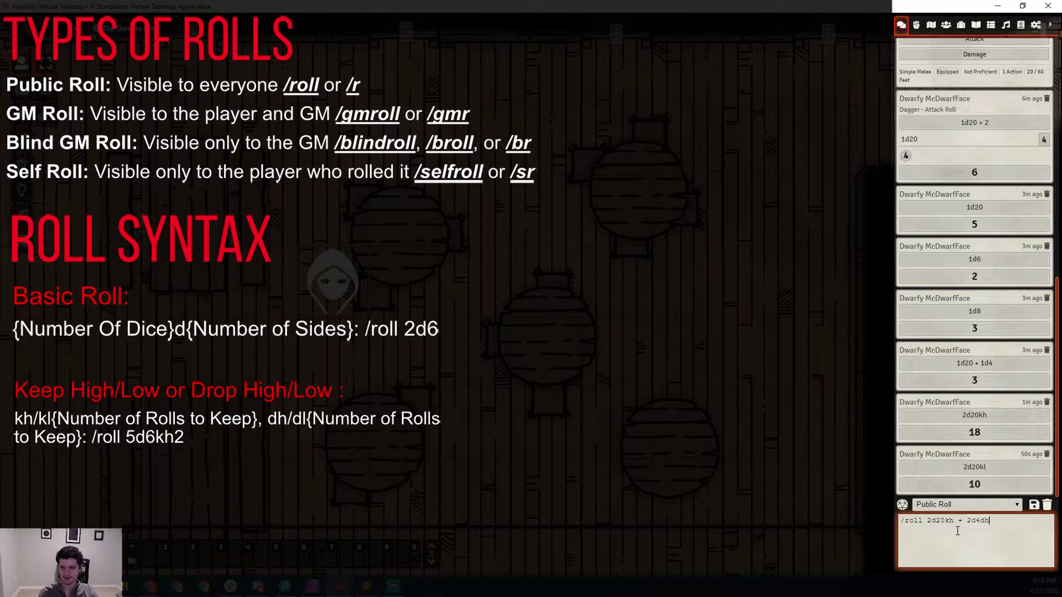
key(Return)
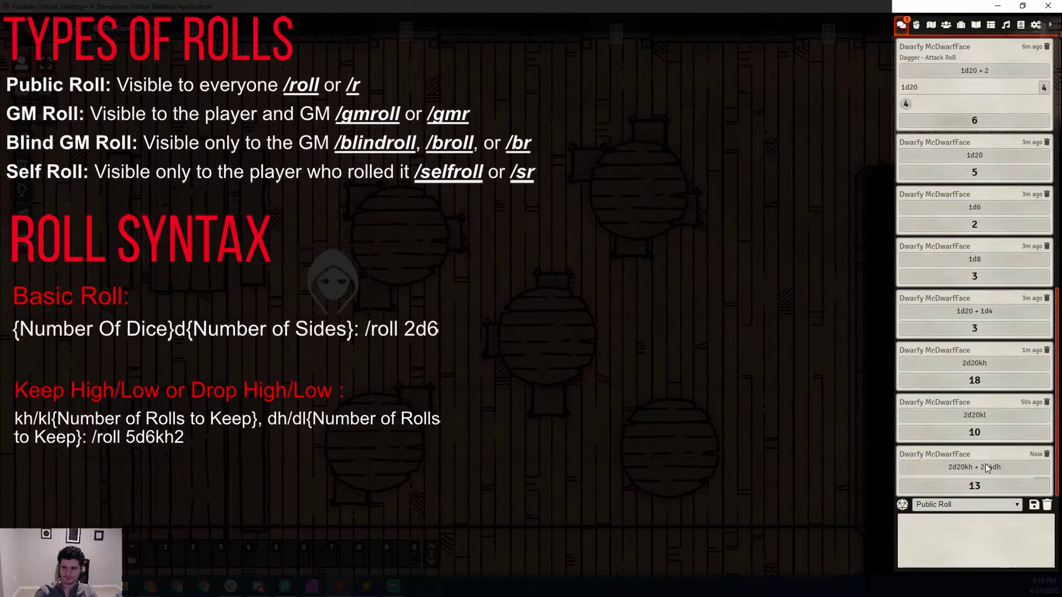
click(984, 463)
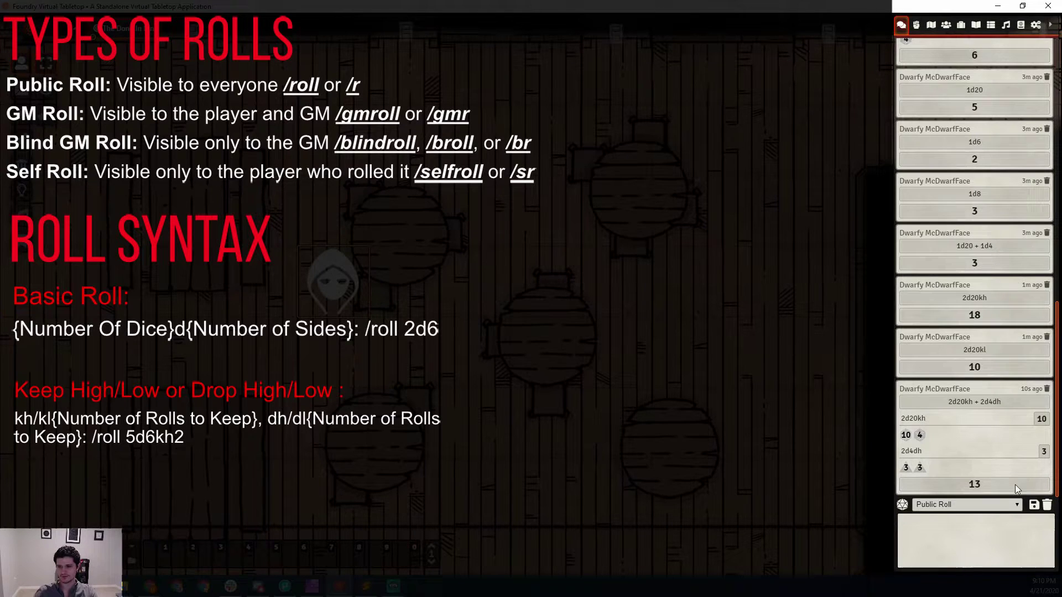
Roll a twenty-sided die that rerolls ones with /roll 1d20r1 and inspect the roll's breakdown
click(994, 532)
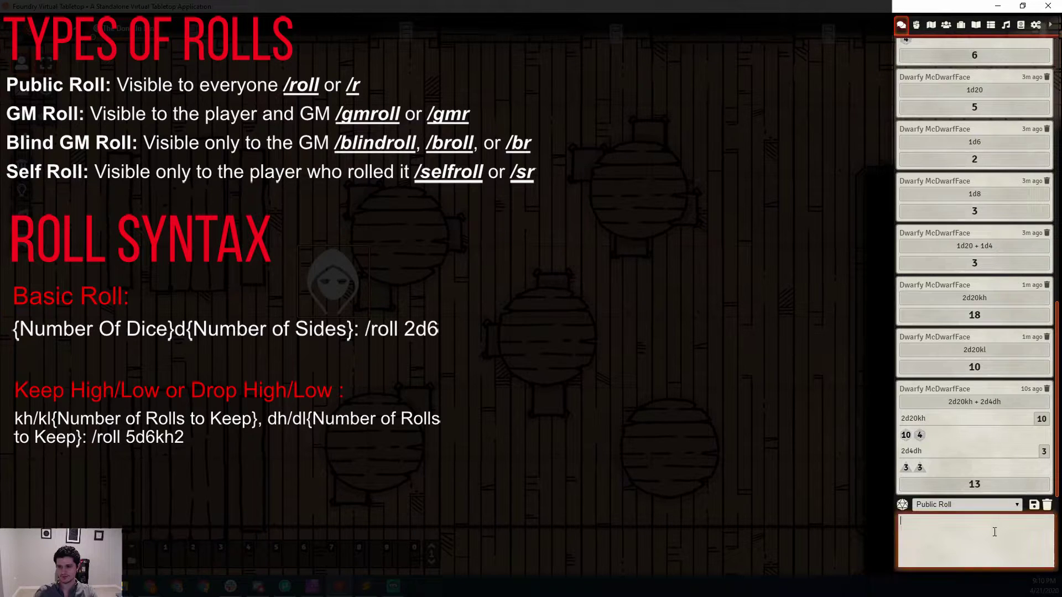
click(935, 522)
text(/roo)
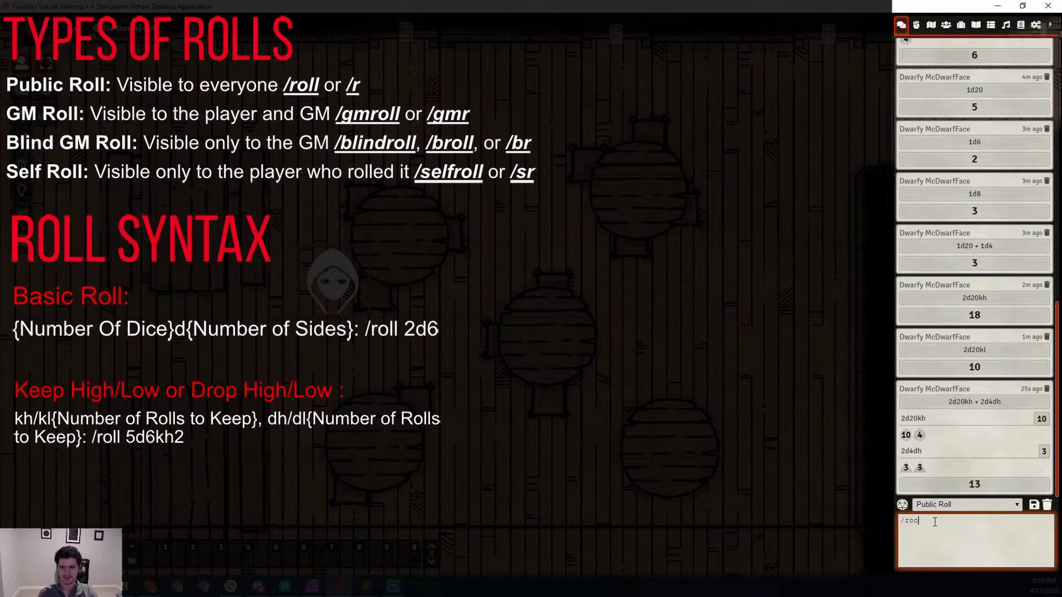
key(BackSpace)
text(ll 1d20)
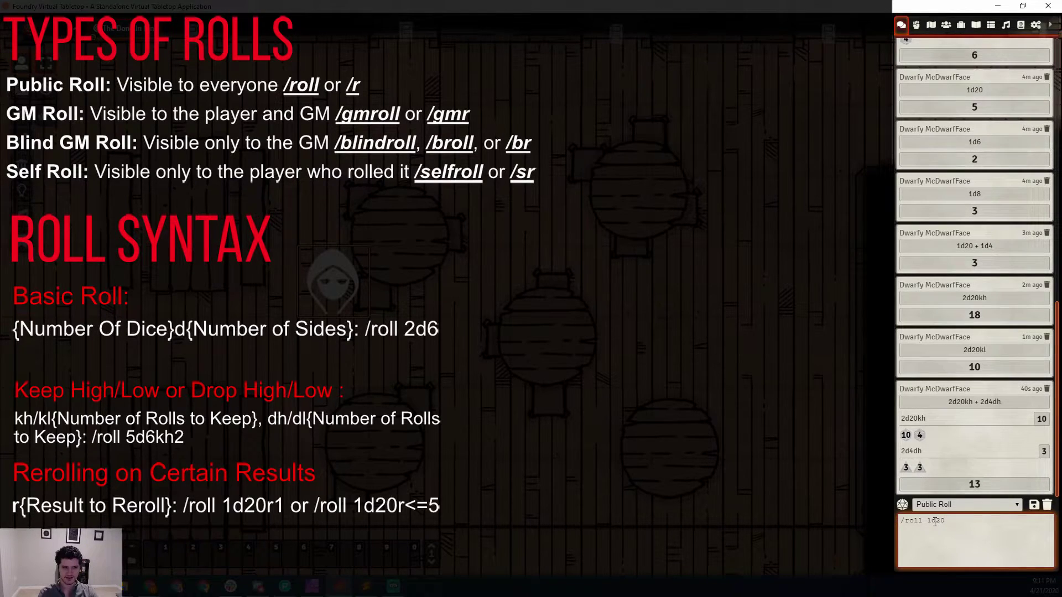
text(r1)
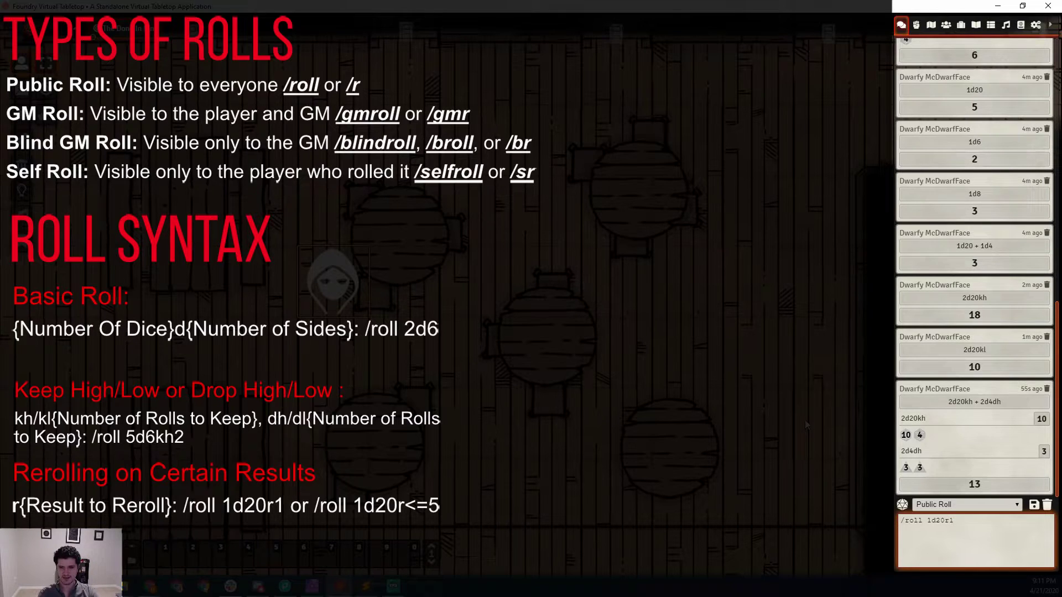
key(Return)
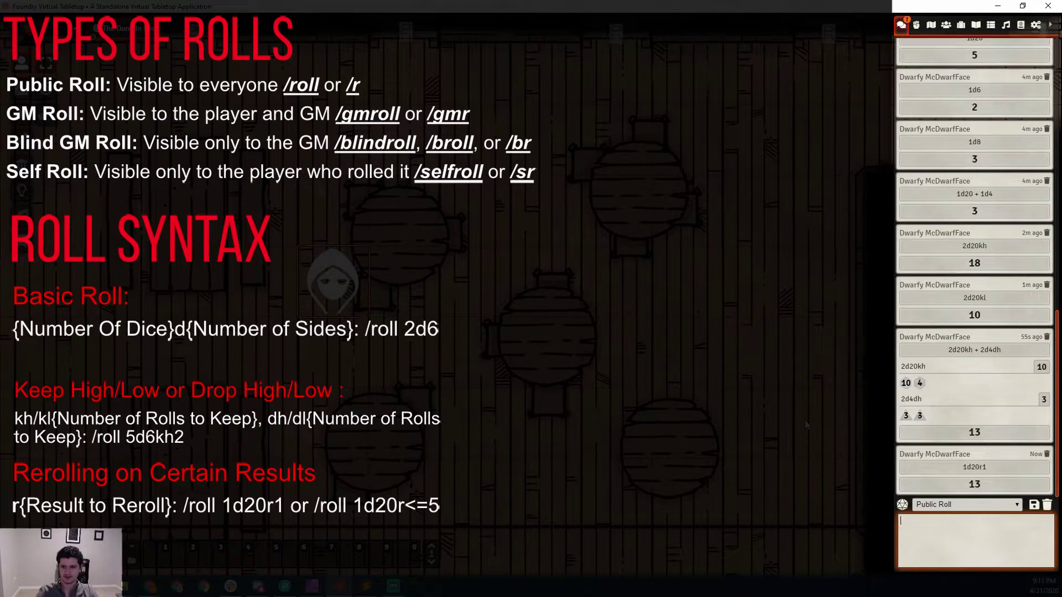
click(996, 465)
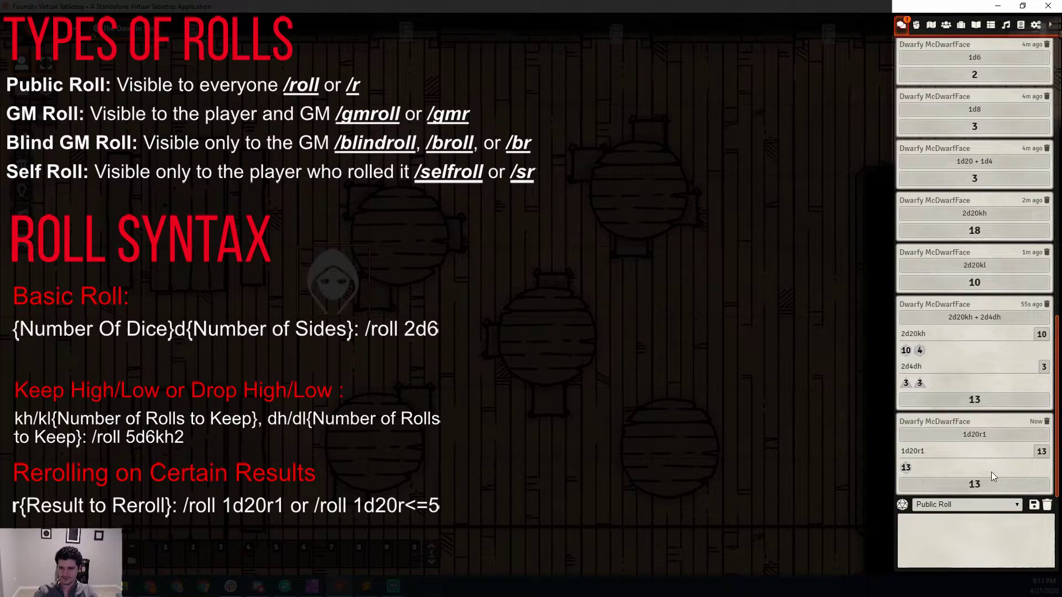
Repeat the /roll 1d20r1 command from the chat history eight times
click(980, 554)
key(Up)
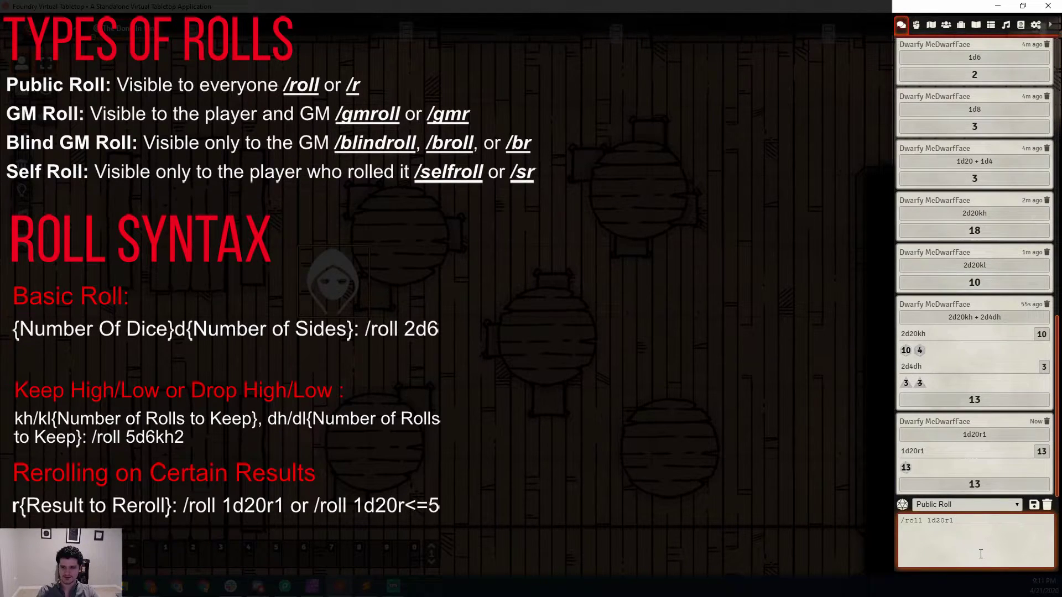
key(Return)
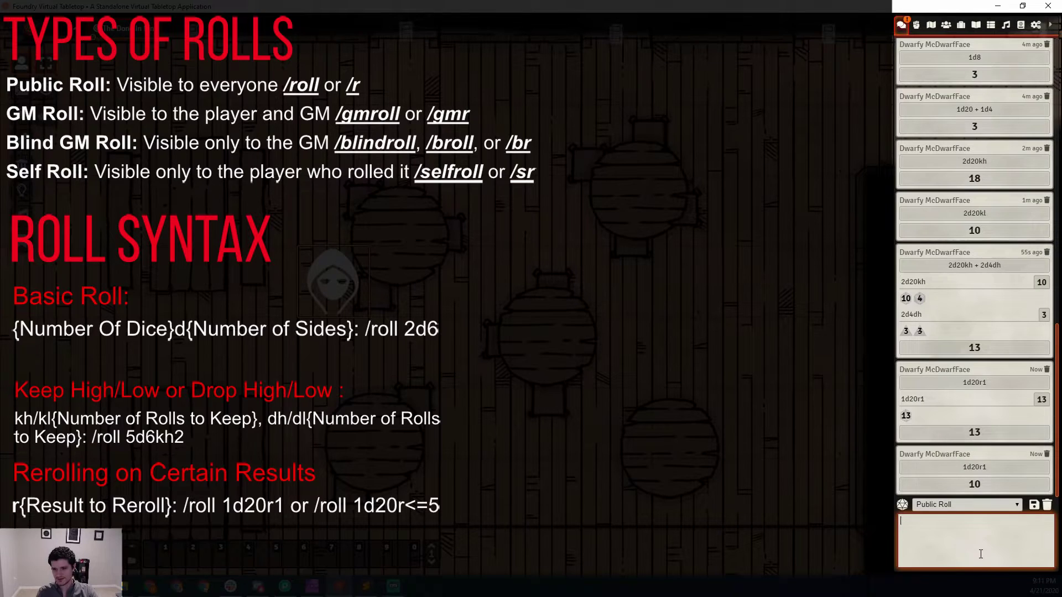
key(Up)
key(Return)
key(Up)
key(Return)
key(Up)
key(Return)
key(Up)
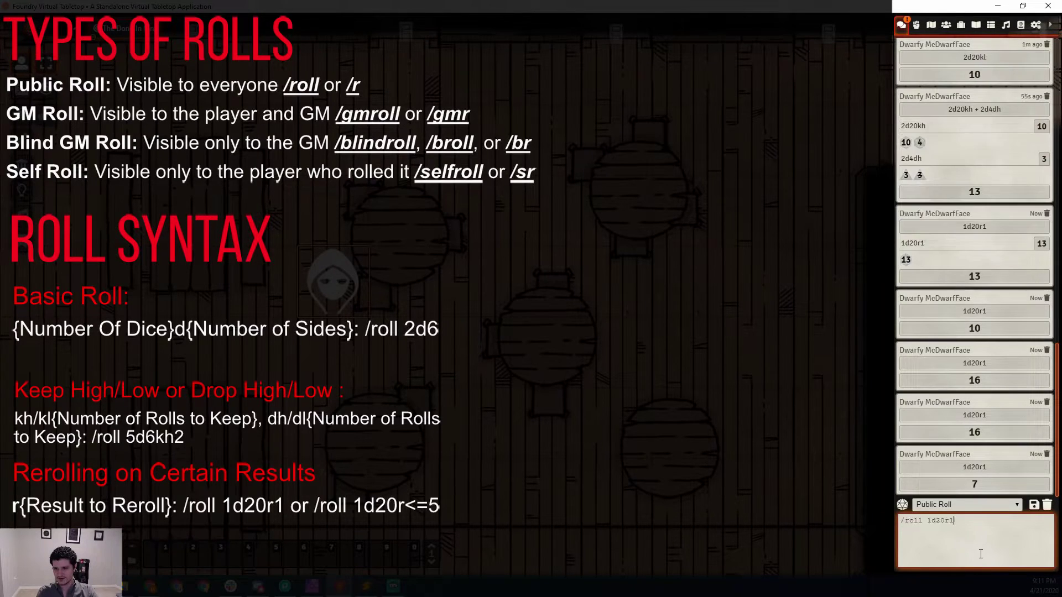
key(Return)
key(Up)
key(Return)
key(Up)
key(Return)
key(Up)
key(Return)
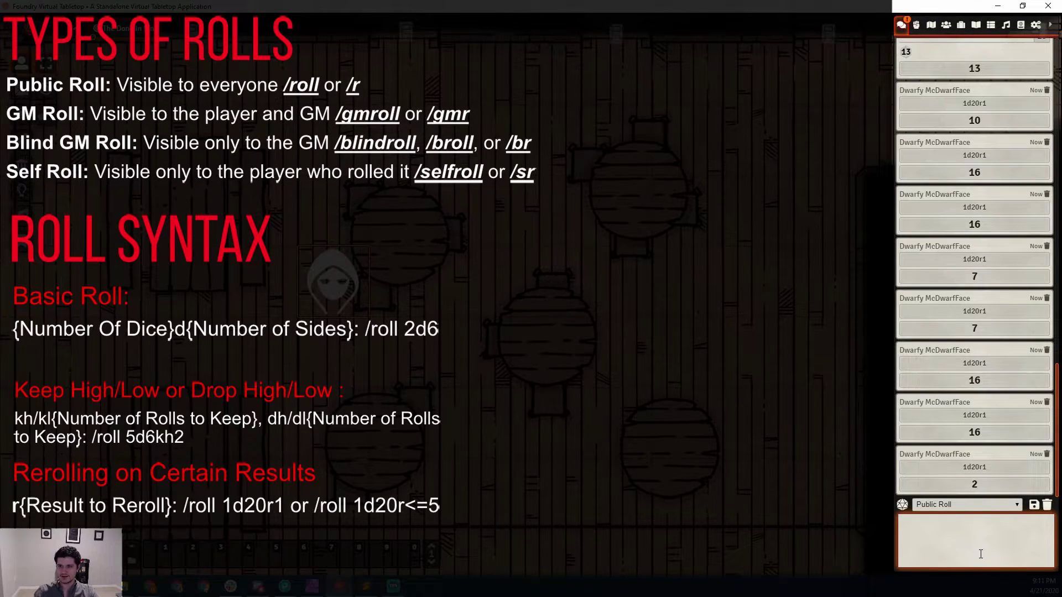
Examine the breakdowns of the eight repeated 1d20r1 rolls, from newest to oldest, for a rerolled one
click(951, 467)
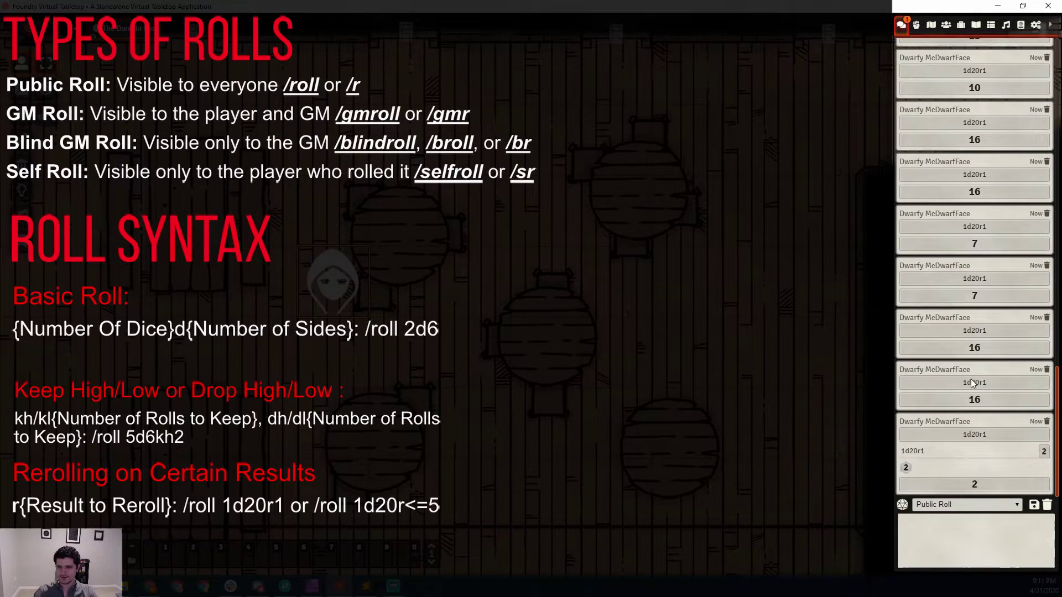
click(971, 381)
click(966, 330)
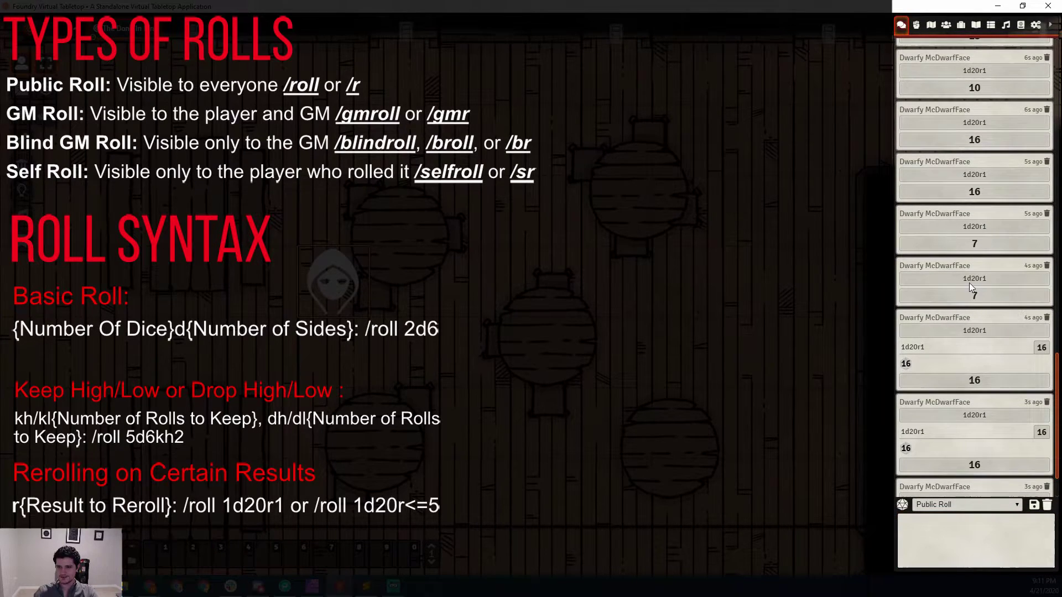
click(967, 274)
click(962, 223)
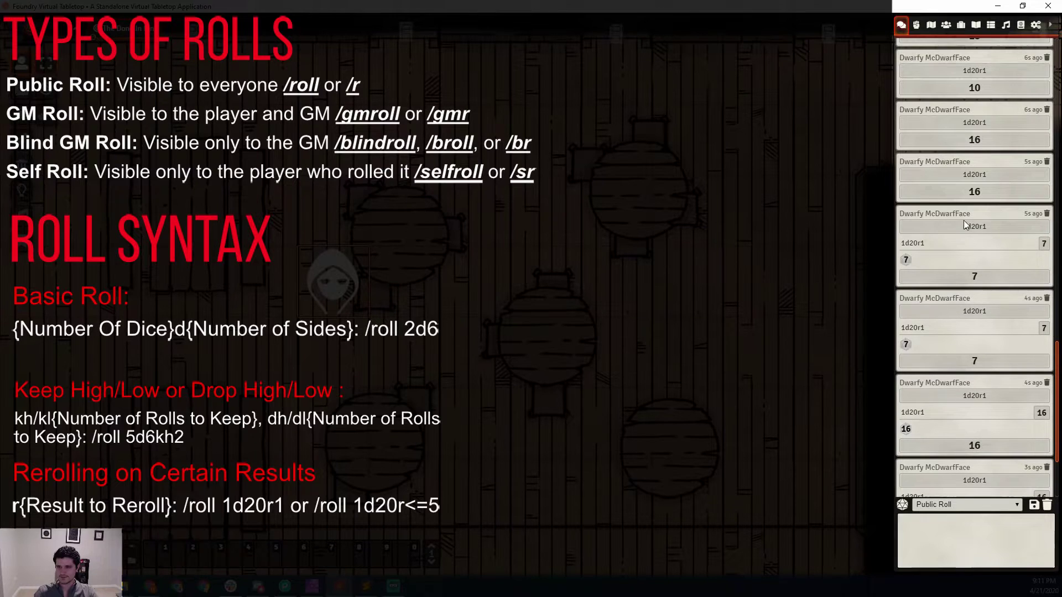
click(960, 175)
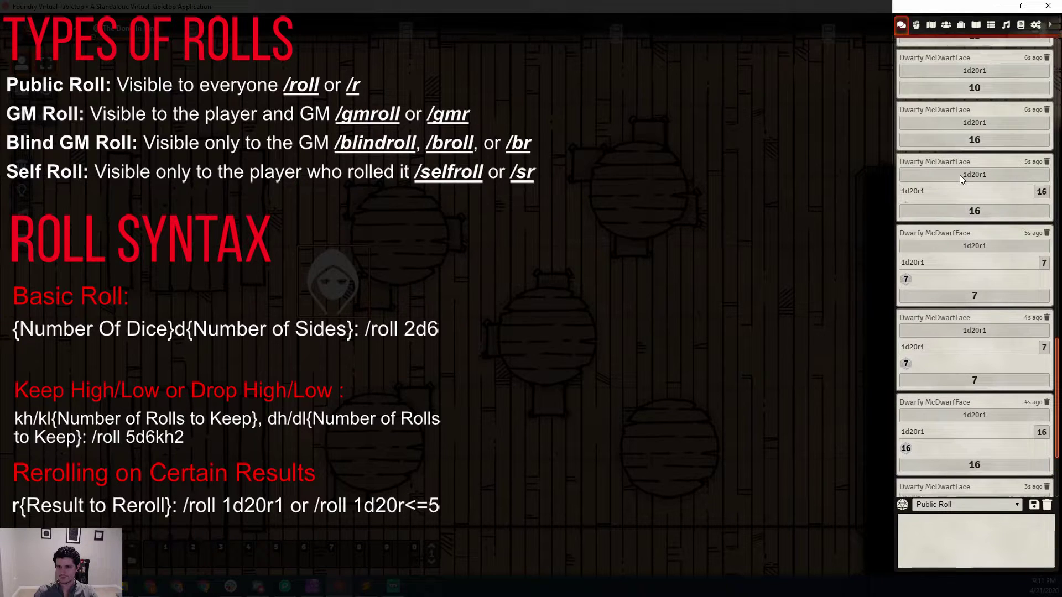
click(962, 122)
click(961, 72)
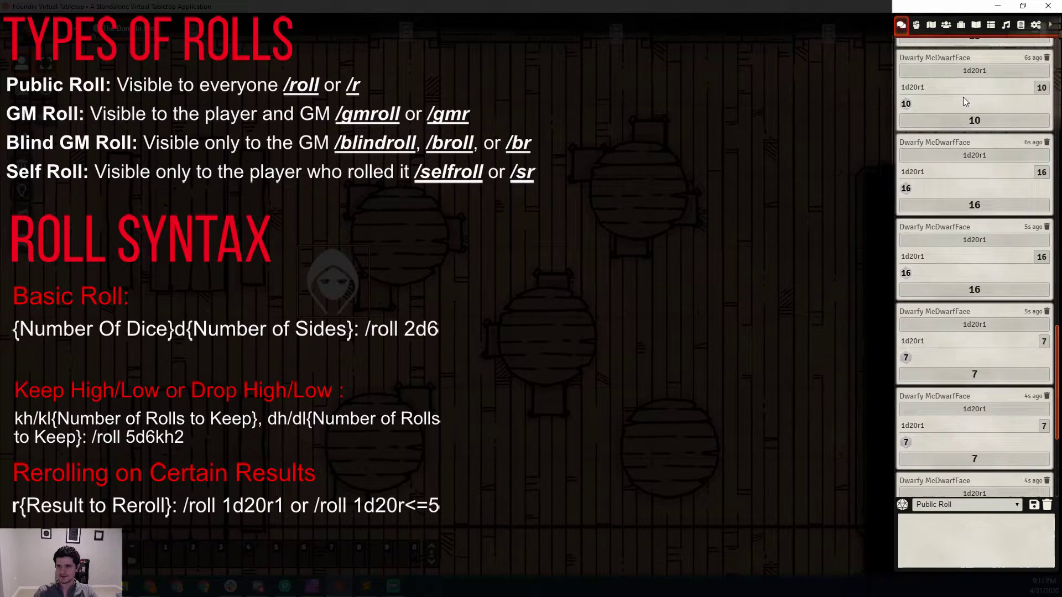
Send the recalled /roll 1d20r1 command five more times in chat
scroll(974, 354, down, 4)
click(971, 526)
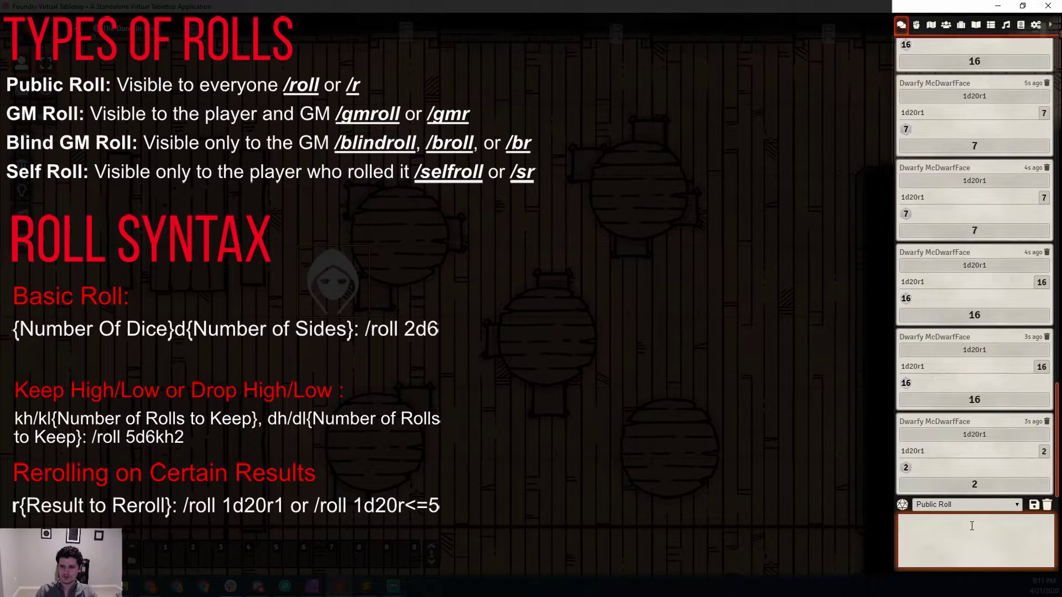
key(Up)
key(Return)
key(Up)
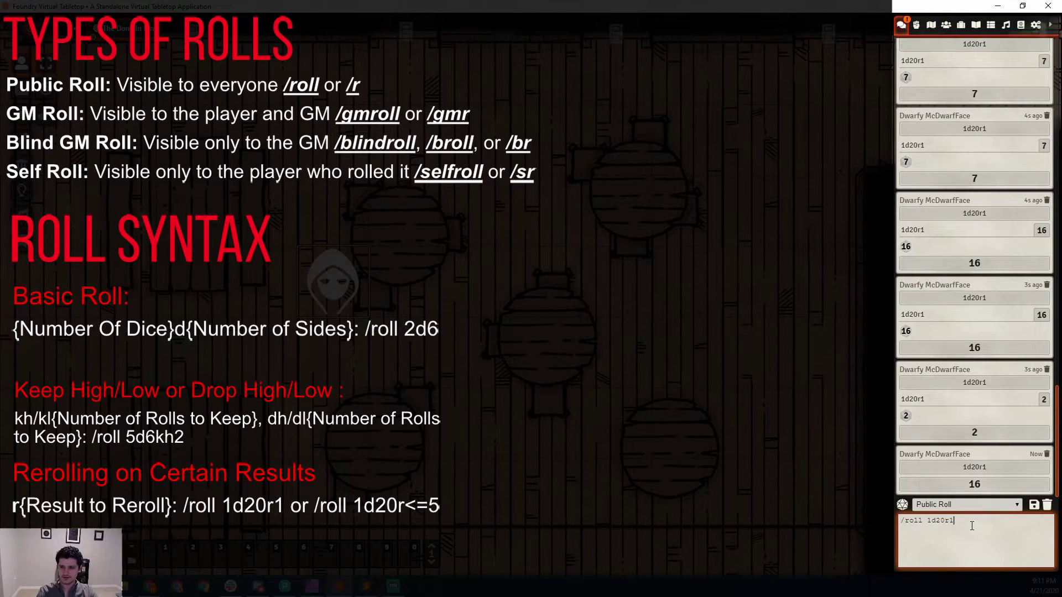
key(Return)
key(Up)
key(Return)
key(Up)
key(Return)
key(Up)
key(Return)
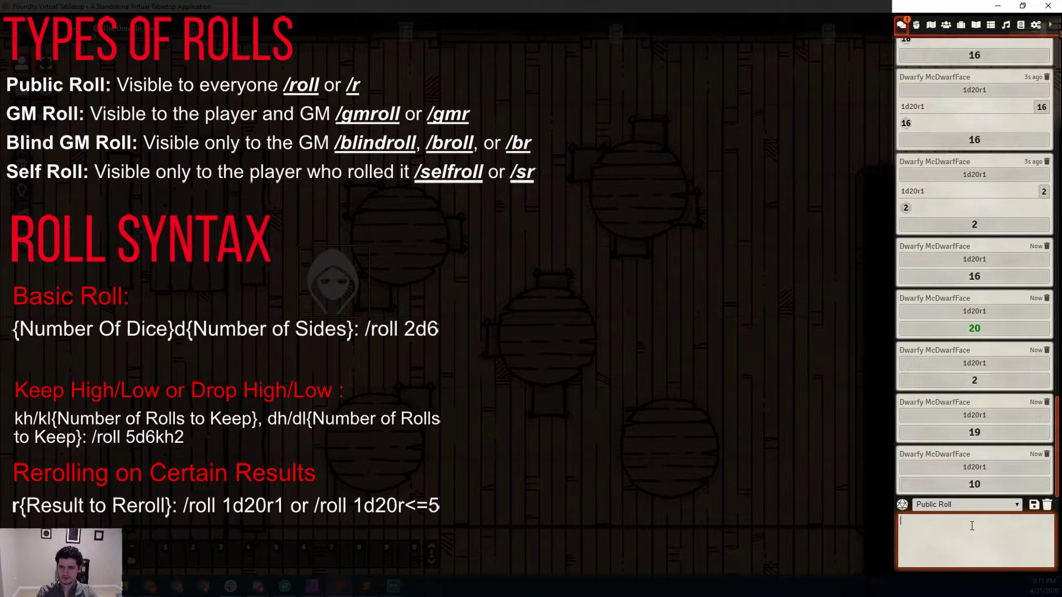
Examine the breakdowns of the five newest 1d20r1 rolls for a rerolled one
click(970, 328)
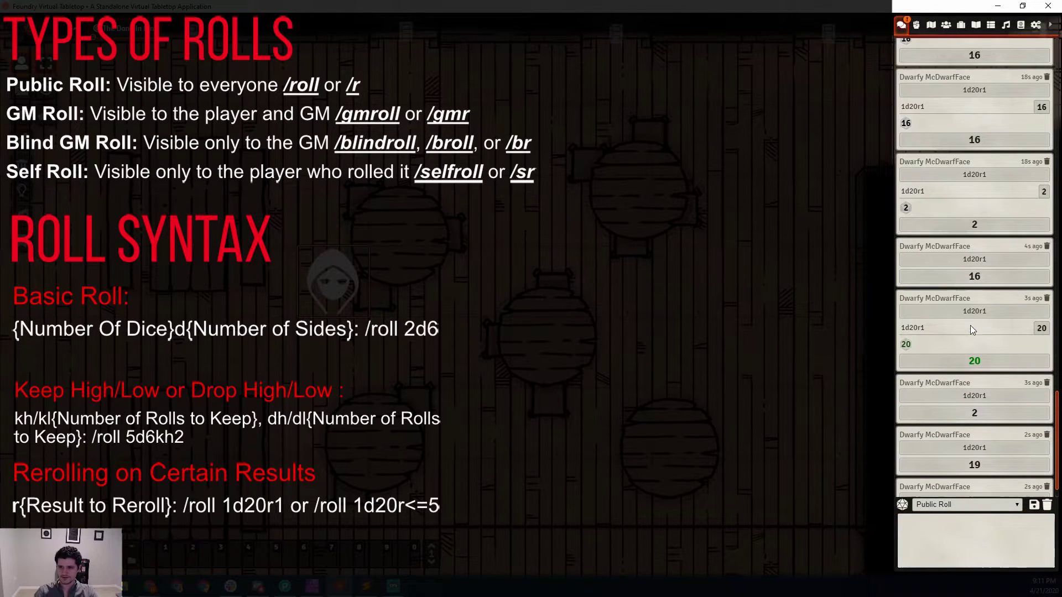
click(961, 280)
scroll(964, 323, down, 1)
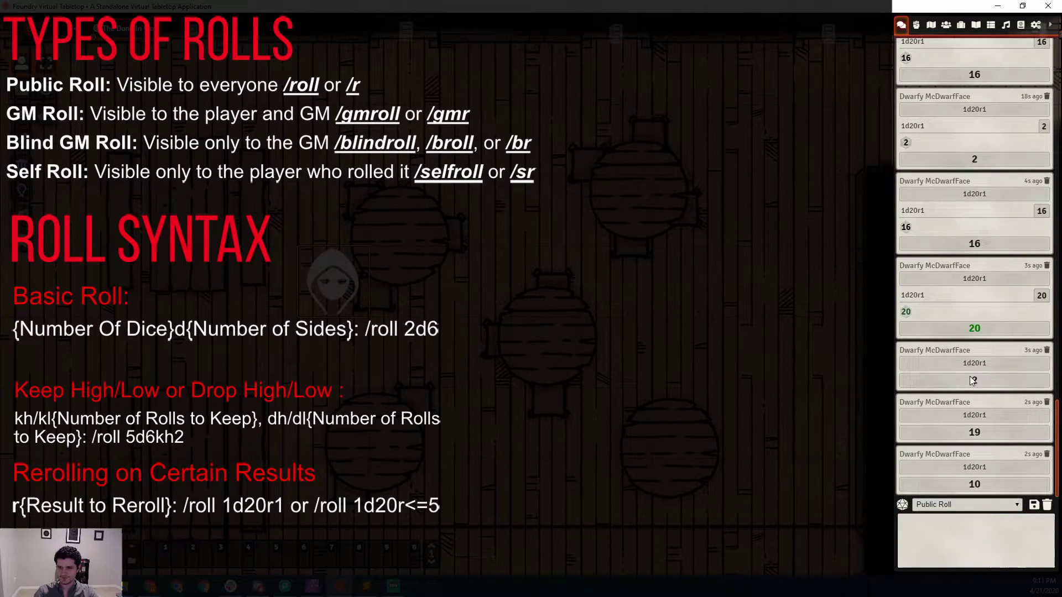
click(970, 376)
click(974, 425)
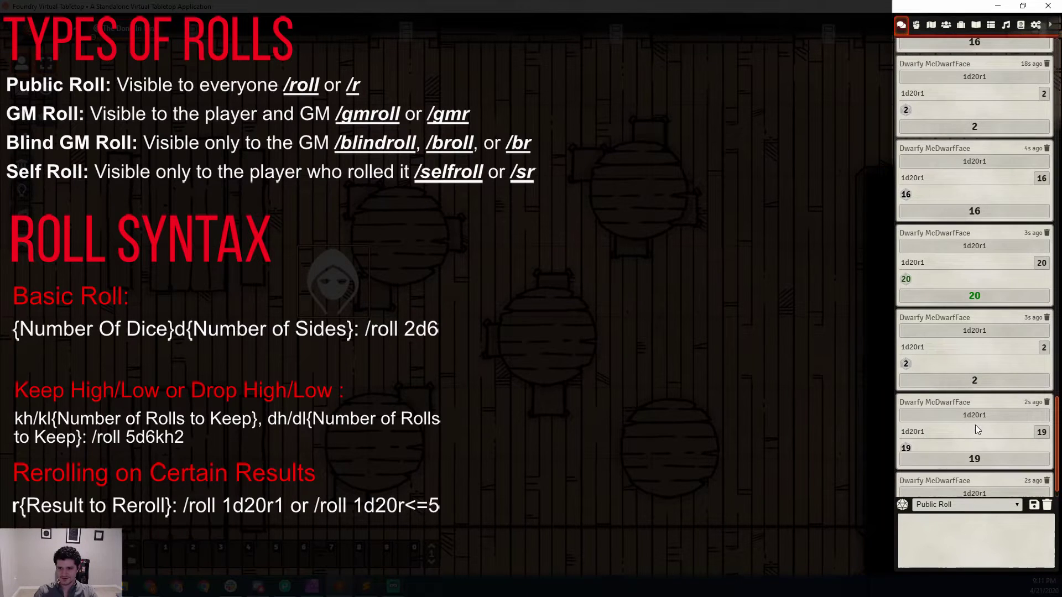
scroll(970, 419, down, 1)
click(970, 472)
scroll(971, 456, down, 1)
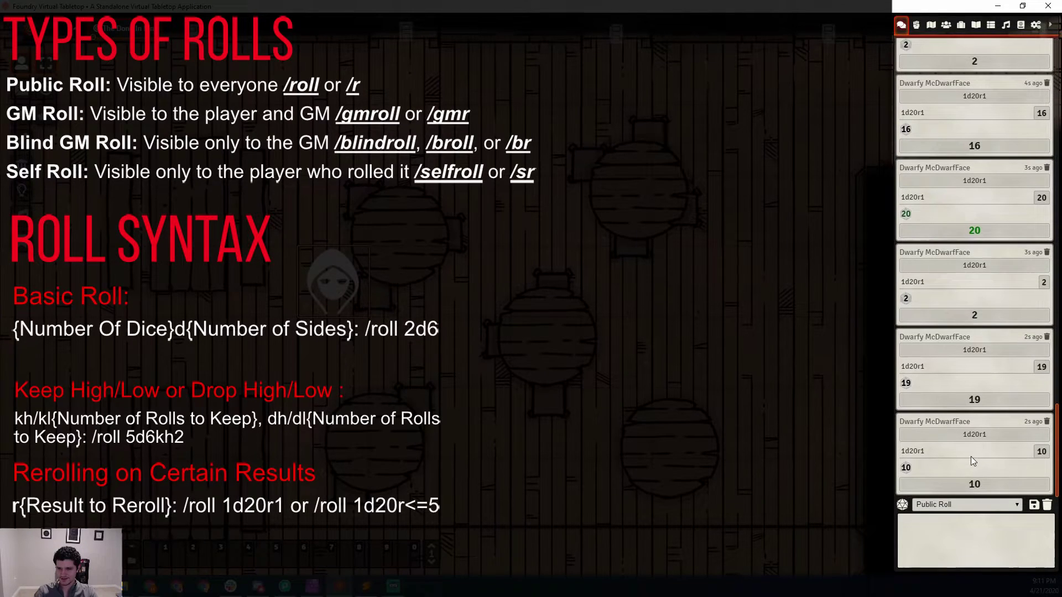
Roll a twenty-sided die that rerolls results of 10 or less with /roll 1d20r<=10 and inspect its breakdown
click(972, 539)
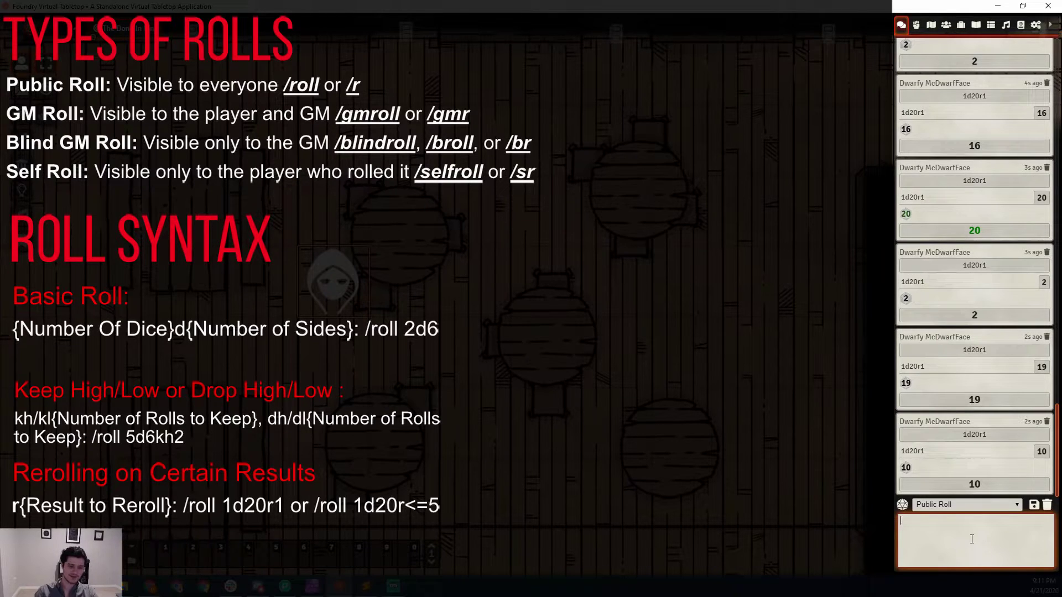
text(/roll)
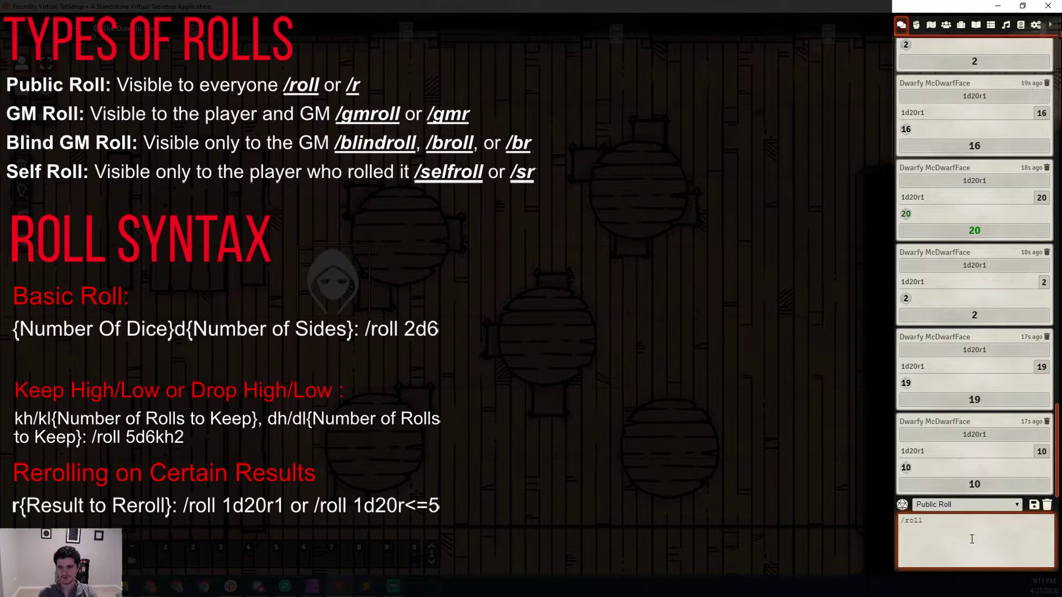
text( 1d20r<=10)
key(Return)
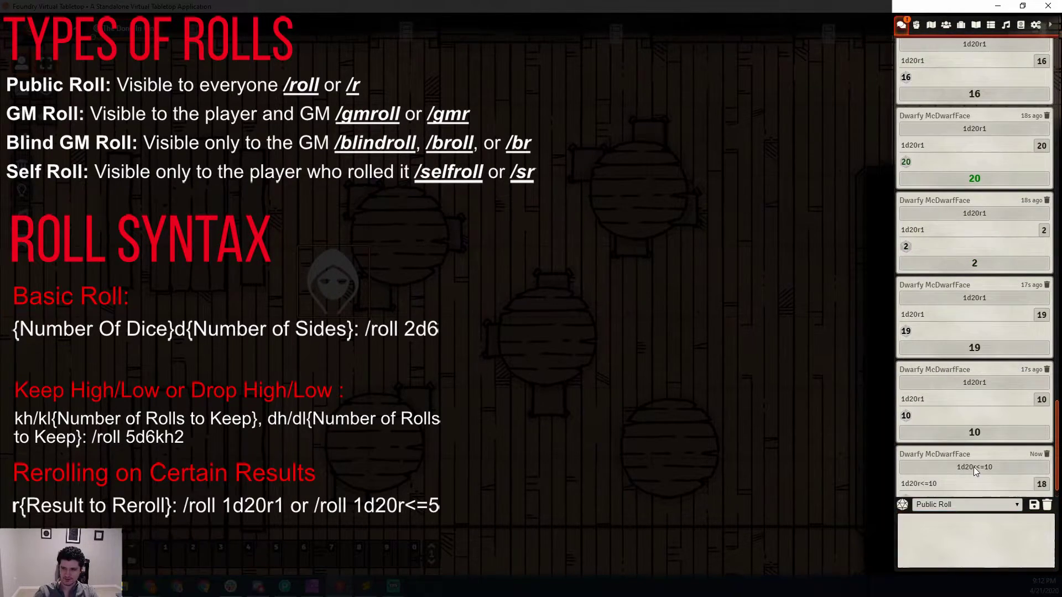
Repeat the /roll 1d20r<=10 command four times and inspect the breakdown of the first repeated roll
click(973, 515)
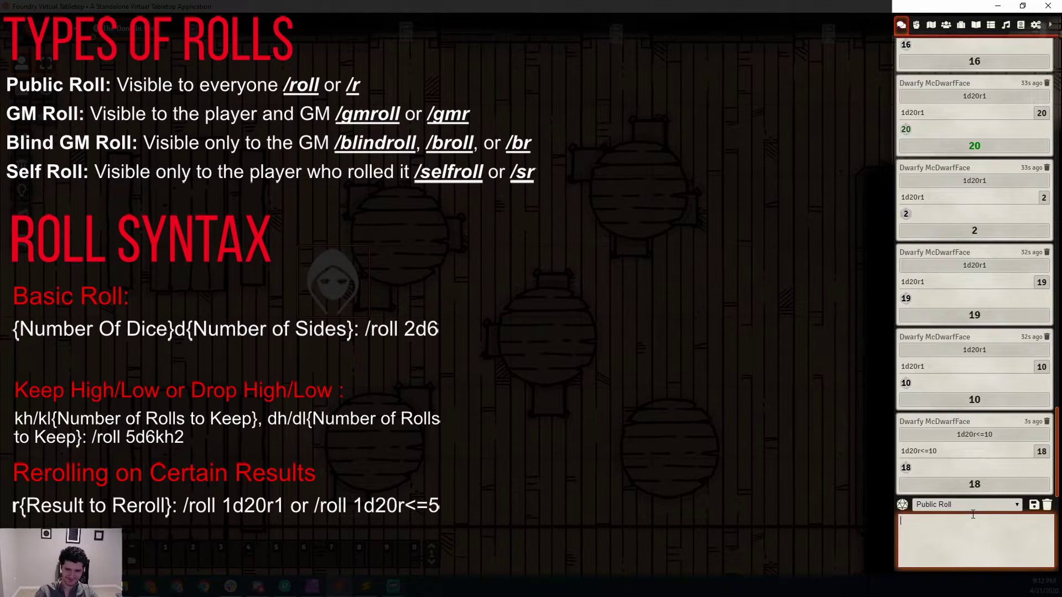
key(Up)
key(Return)
key(Up)
key(Return)
key(Up)
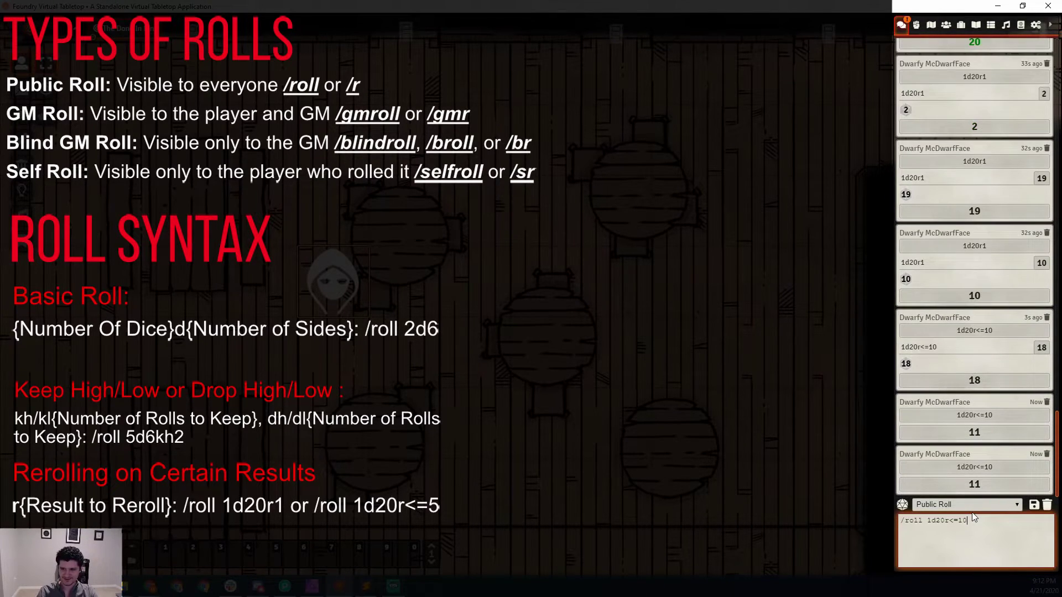
key(Return)
key(Up)
key(Return)
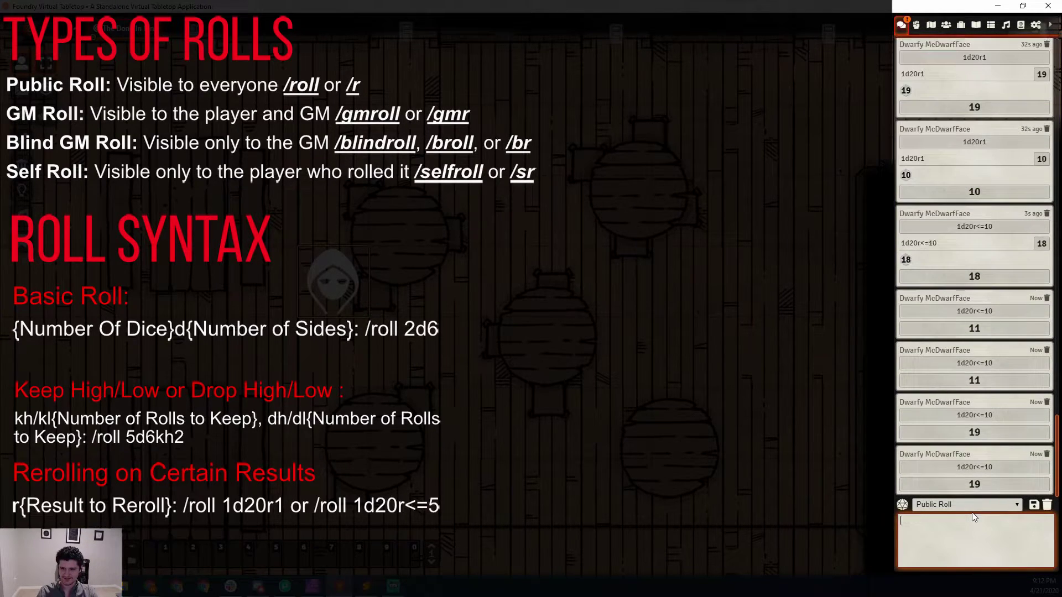
click(974, 329)
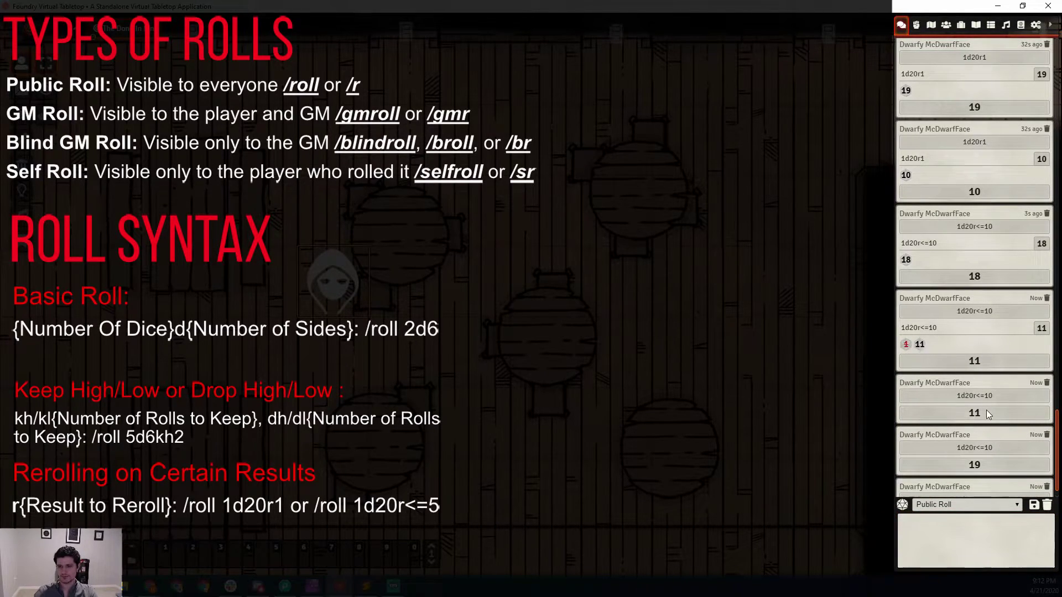
Inspect the breakdowns of the remaining three repeated 1d20r<=10 rolls in the chat log
click(986, 413)
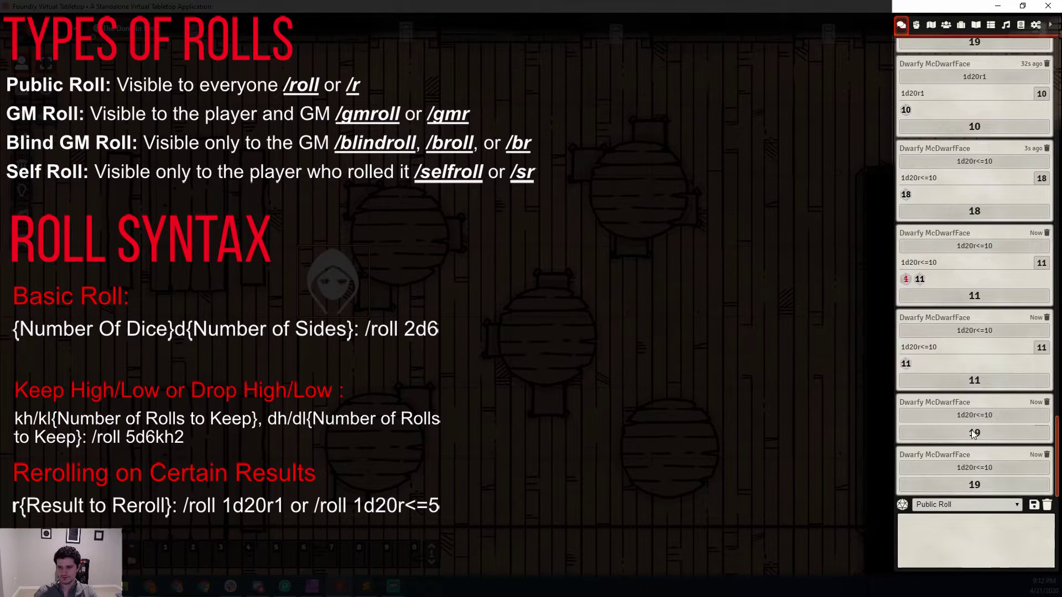
click(974, 433)
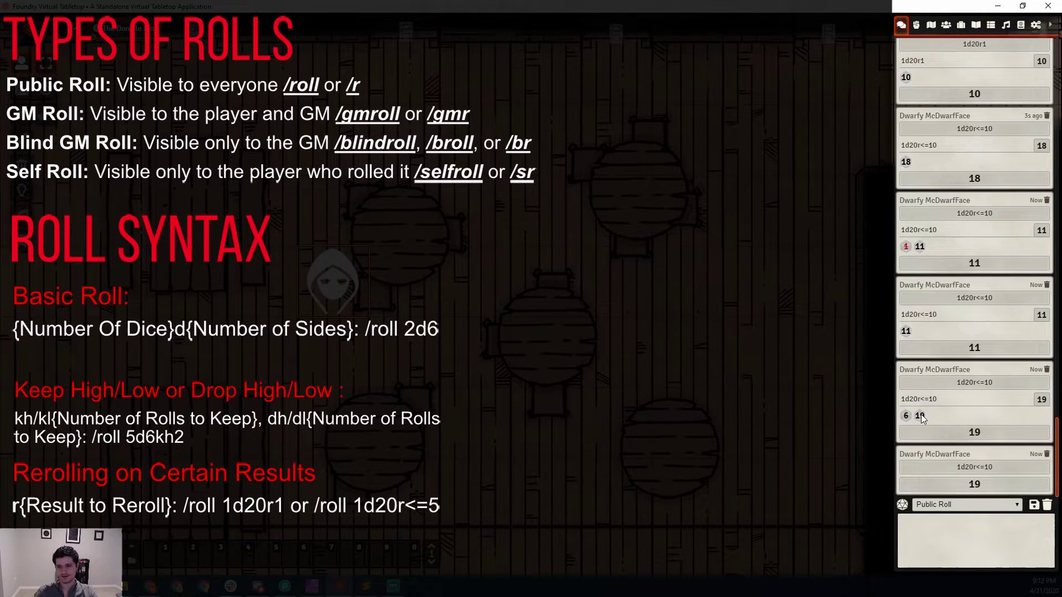
click(973, 461)
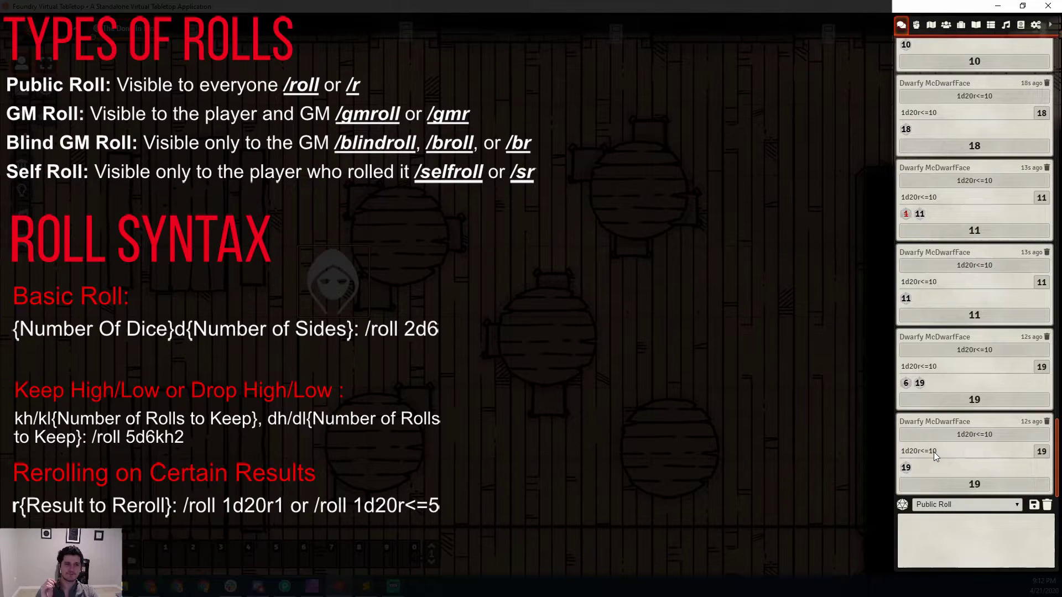
Roll a combined formula with /roll 1d20r1 + 2d4kh in chat and inspect its breakdown
click(953, 533)
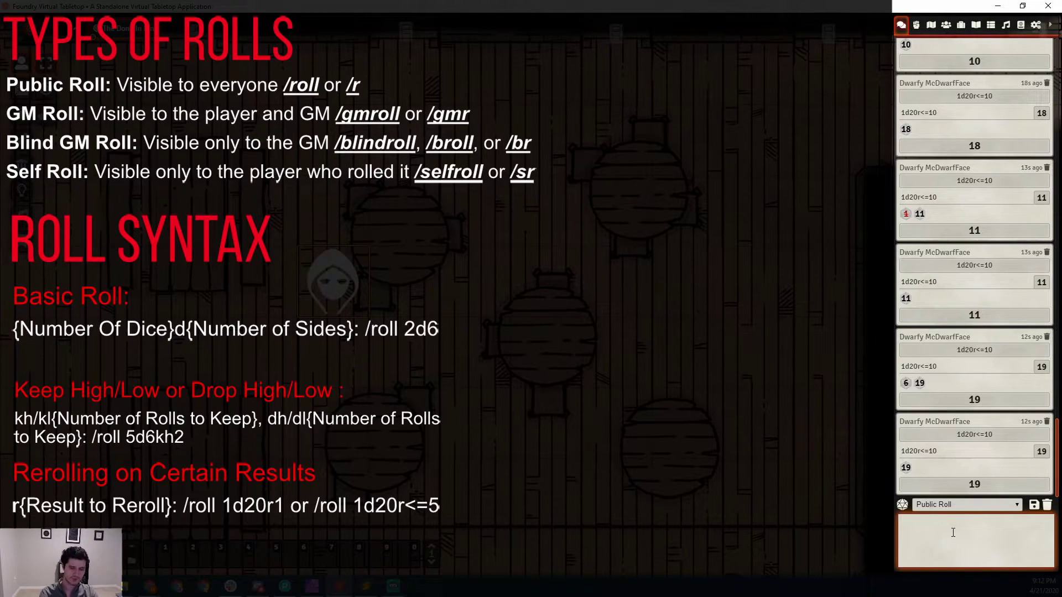
text(/roll 1d2)
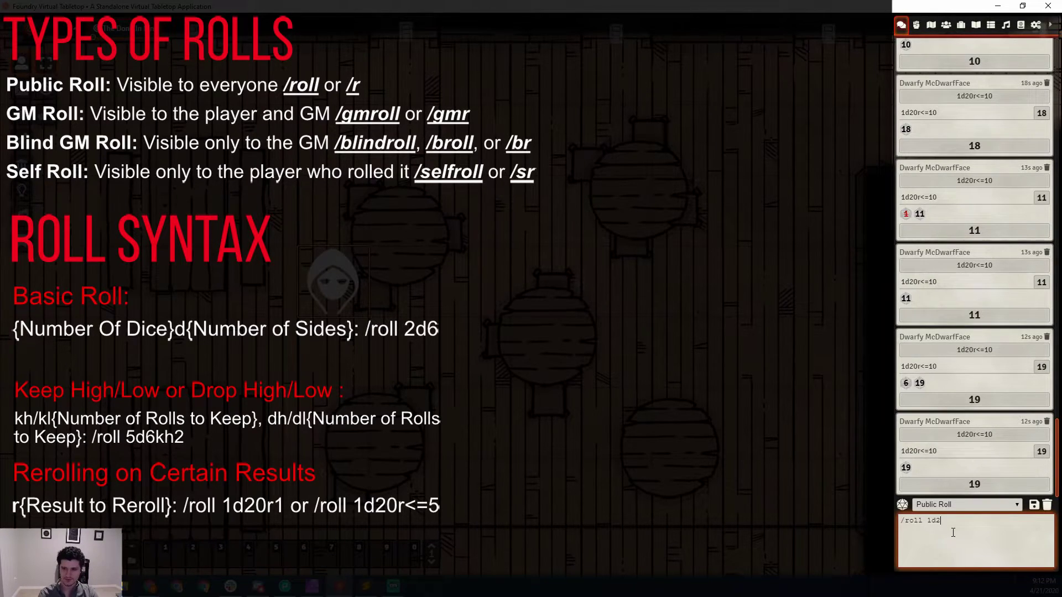
text(0r1)
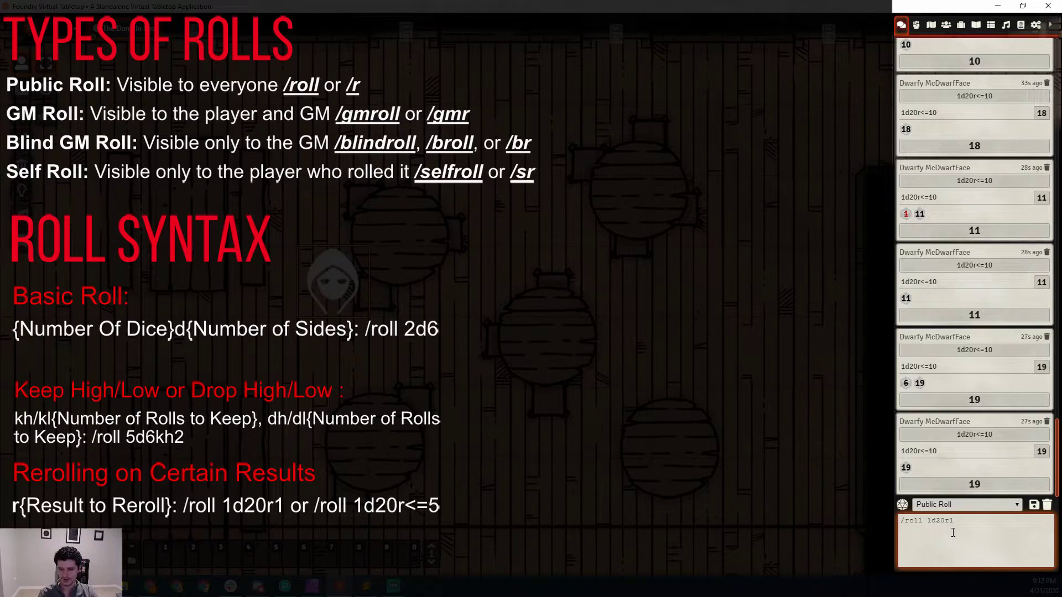
text( + 1d4kh)
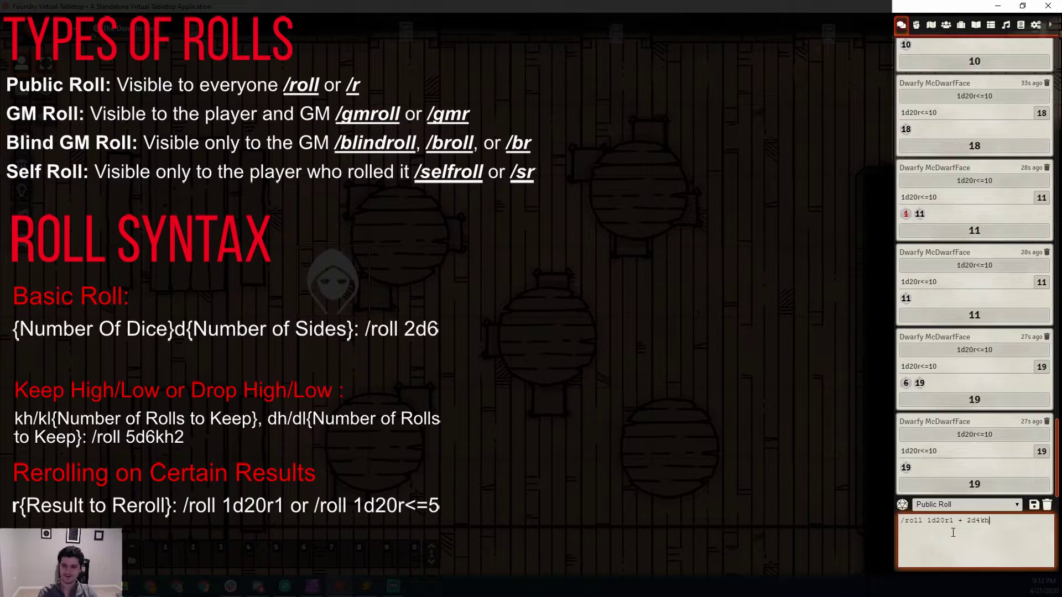
key(Return)
click(961, 462)
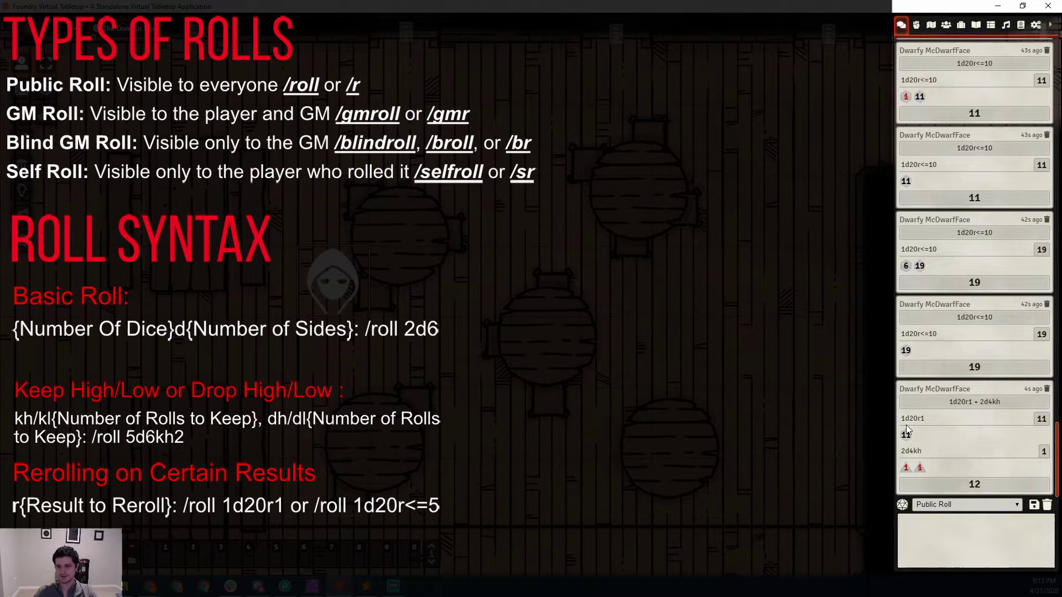
click(997, 529)
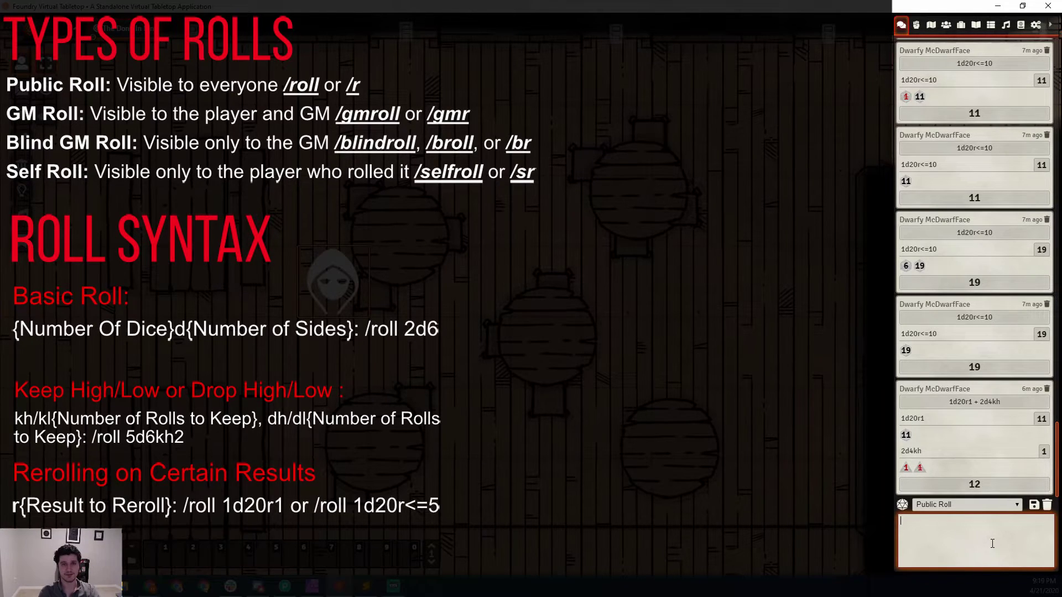
text(/roll)
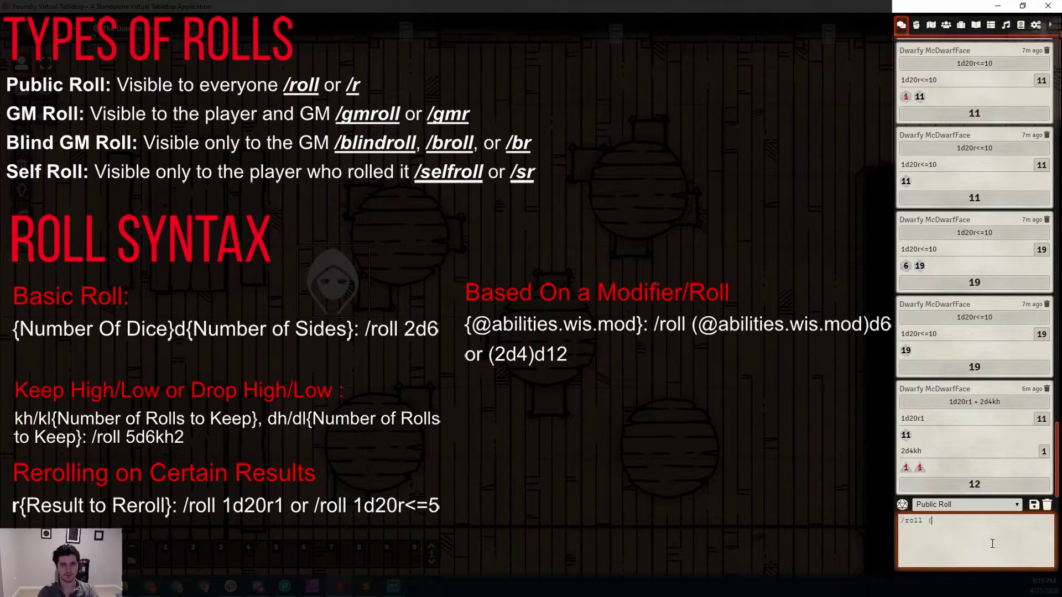
text((@)
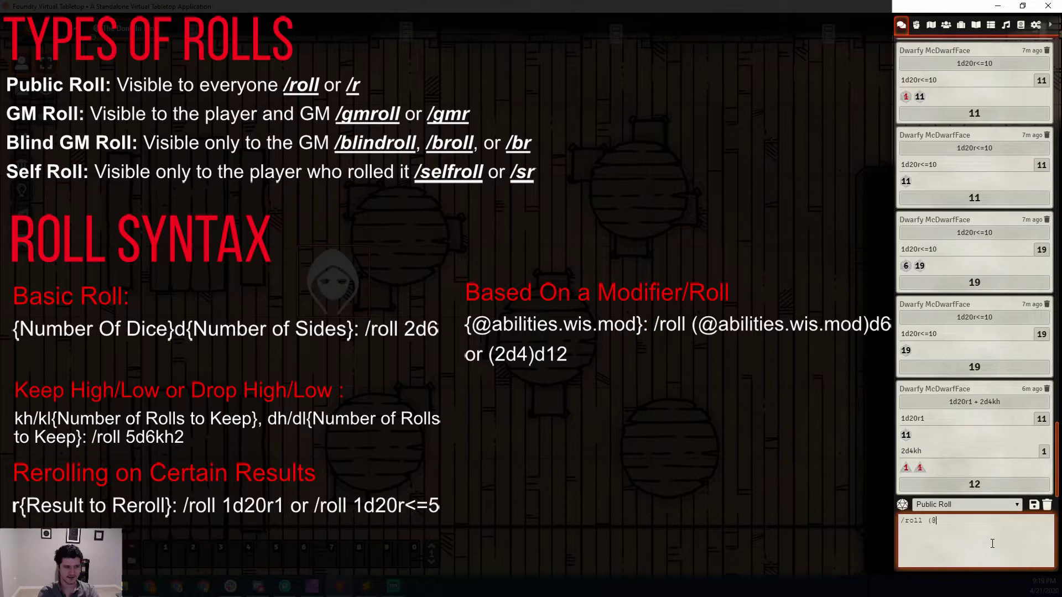
text(abilities.wis.mod)
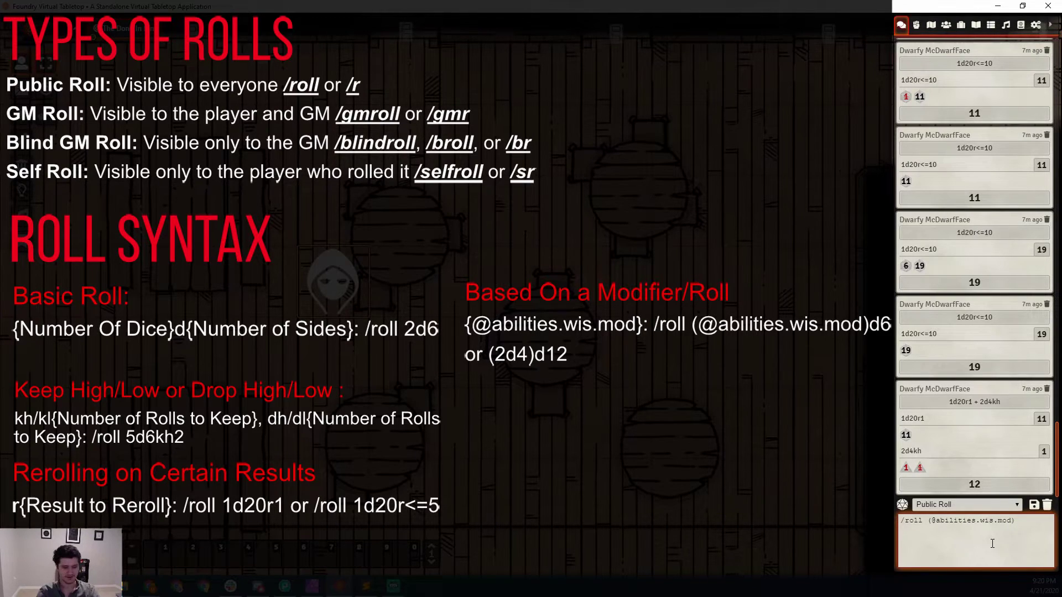
text(d6)
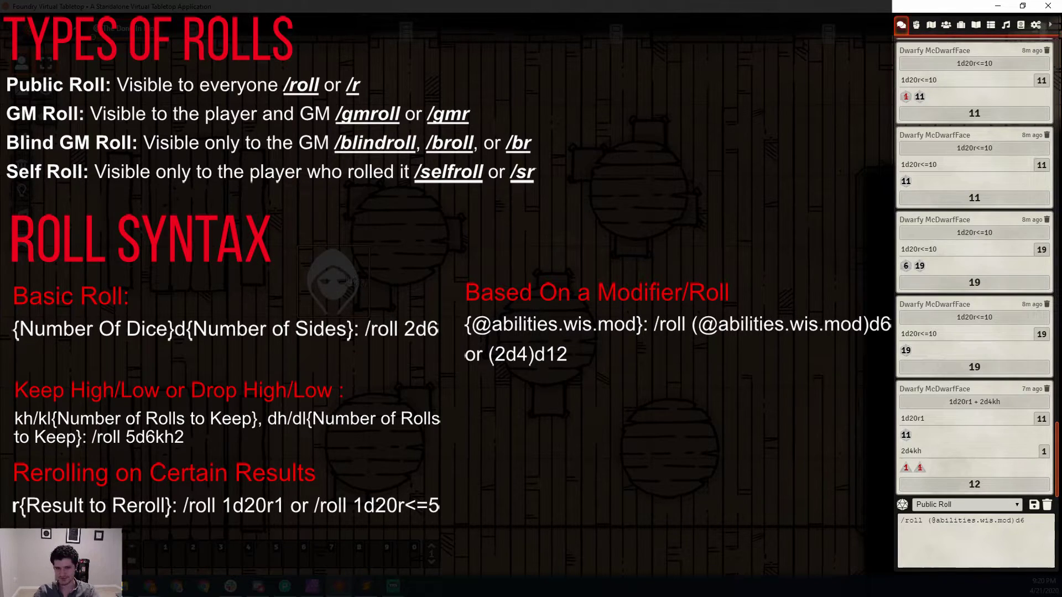
double_click(348, 278)
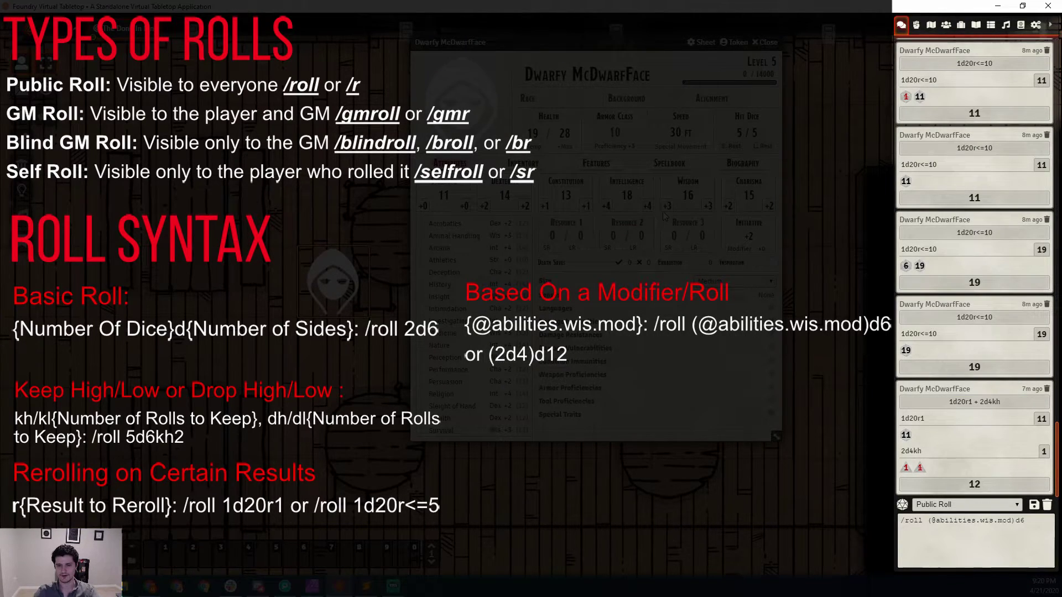
click(772, 44)
Send the prepared Wisdom-modifier roll and inspect its individual dice
click(1042, 528)
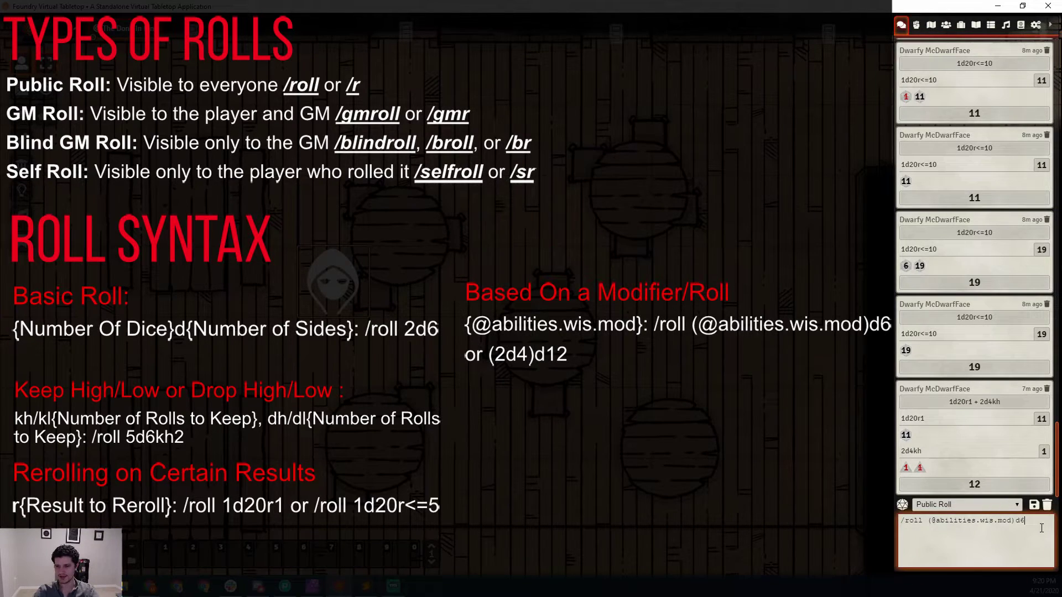
key(Return)
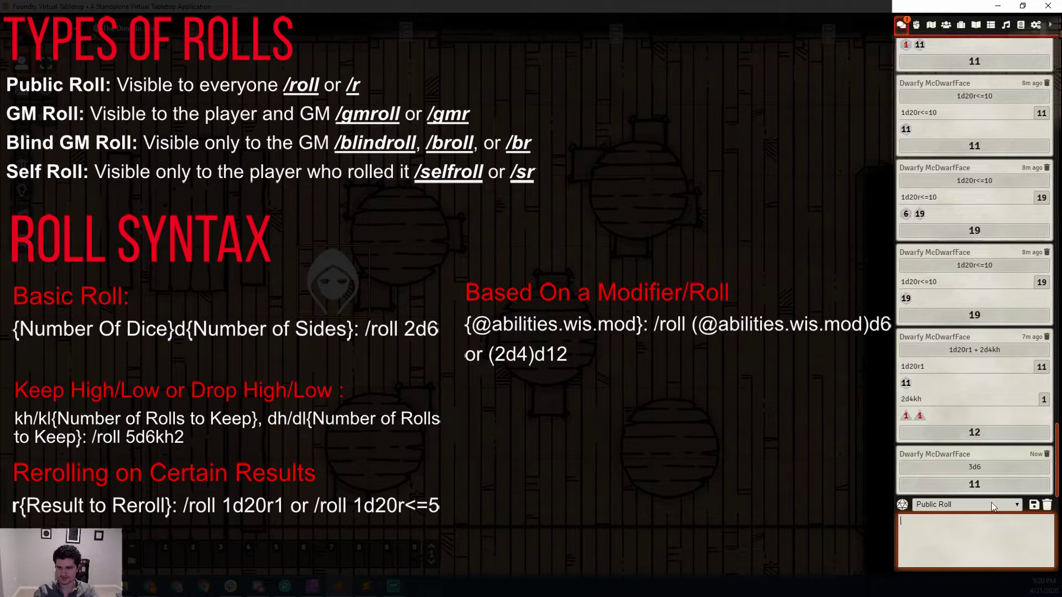
click(984, 466)
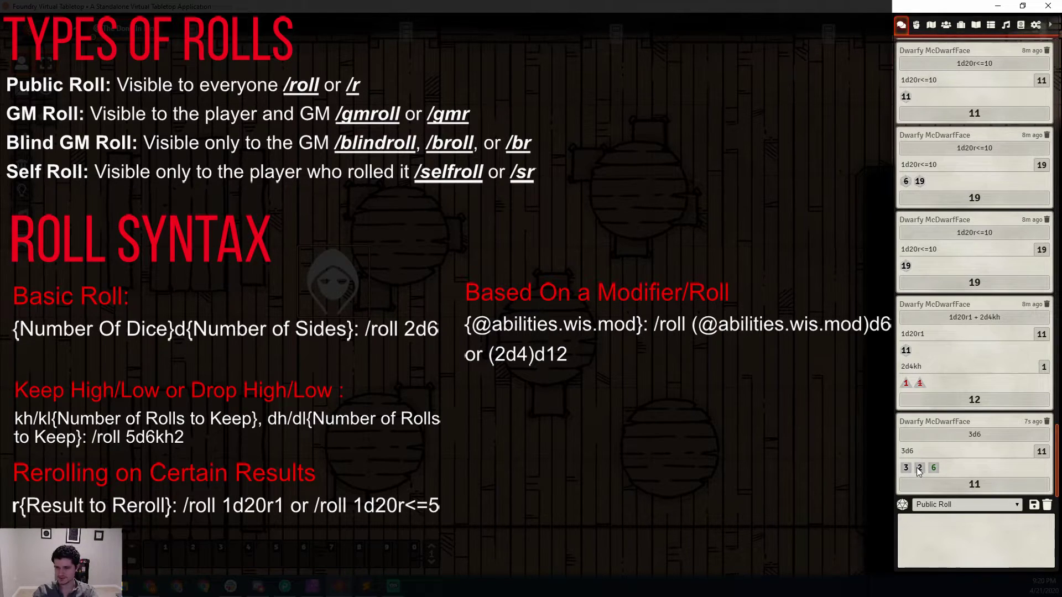
click(983, 433)
Roll a random number of four-sided dice with /roll (1d4)d4 and inspect its breakdown
click(986, 531)
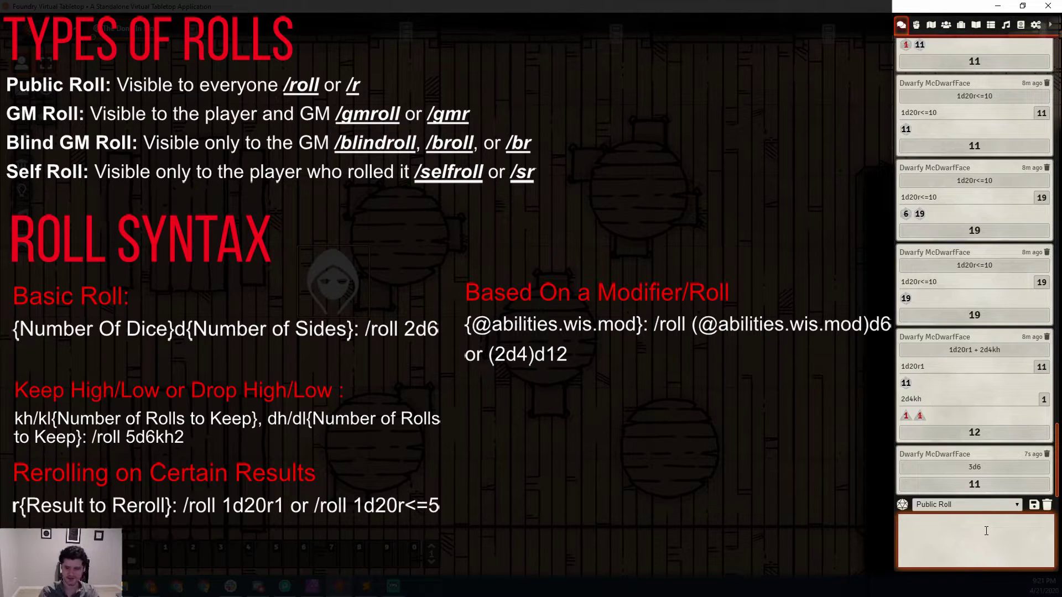
text(/roll)
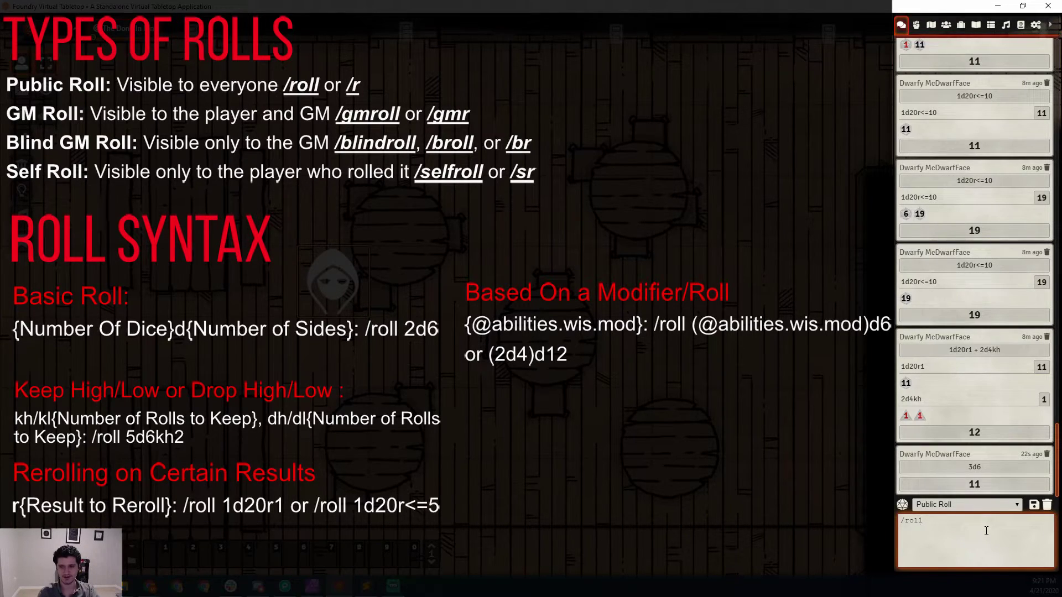
text((1d4)
text()d)
text(6)
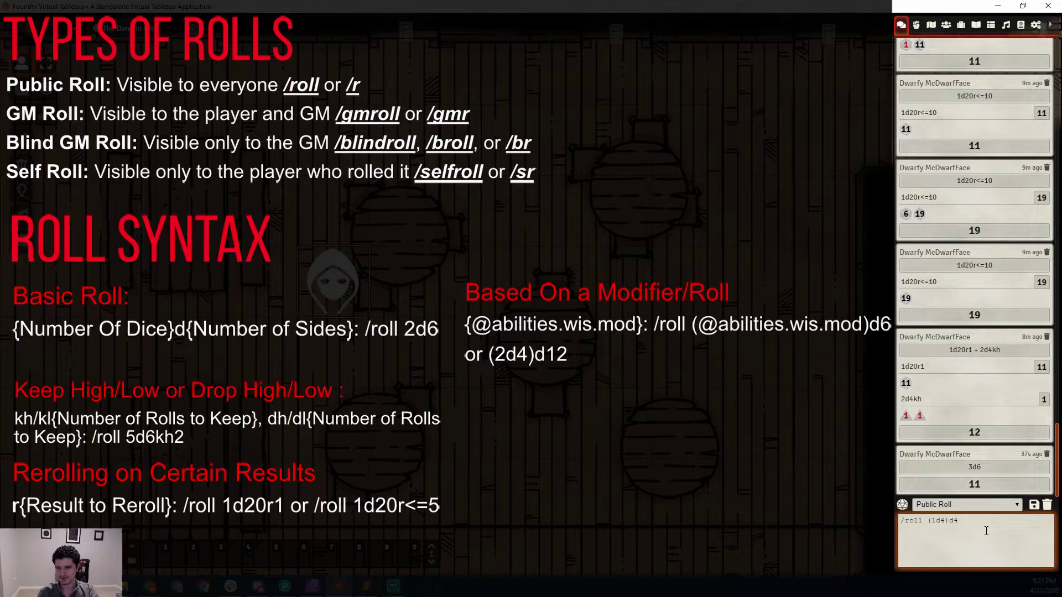
key(Return)
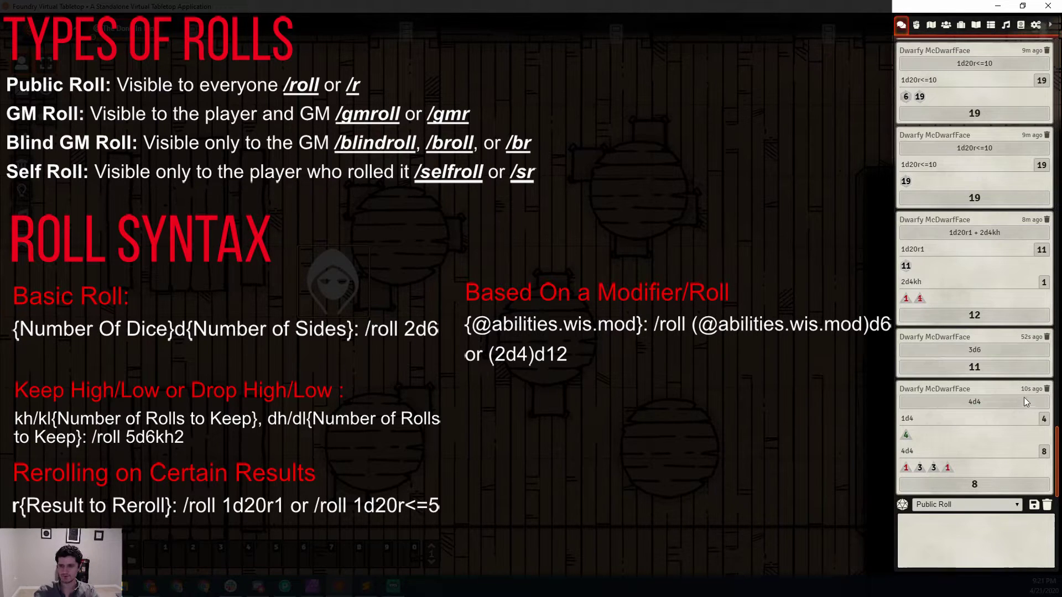
click(990, 401)
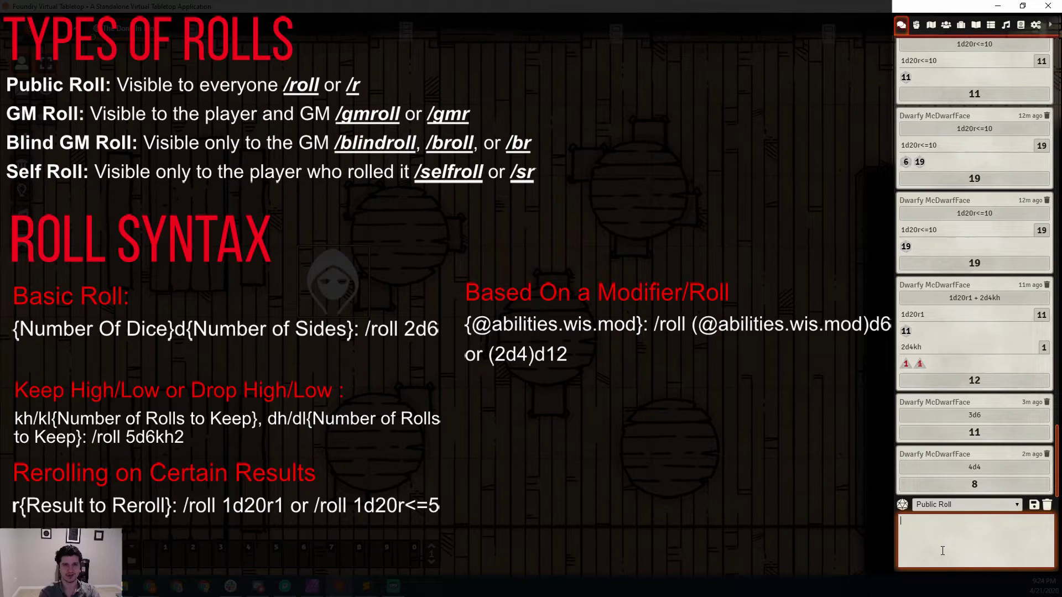
Start a dice pool command in chat with /roll {1d20,10} and highlight its first entry
text(/roll {)
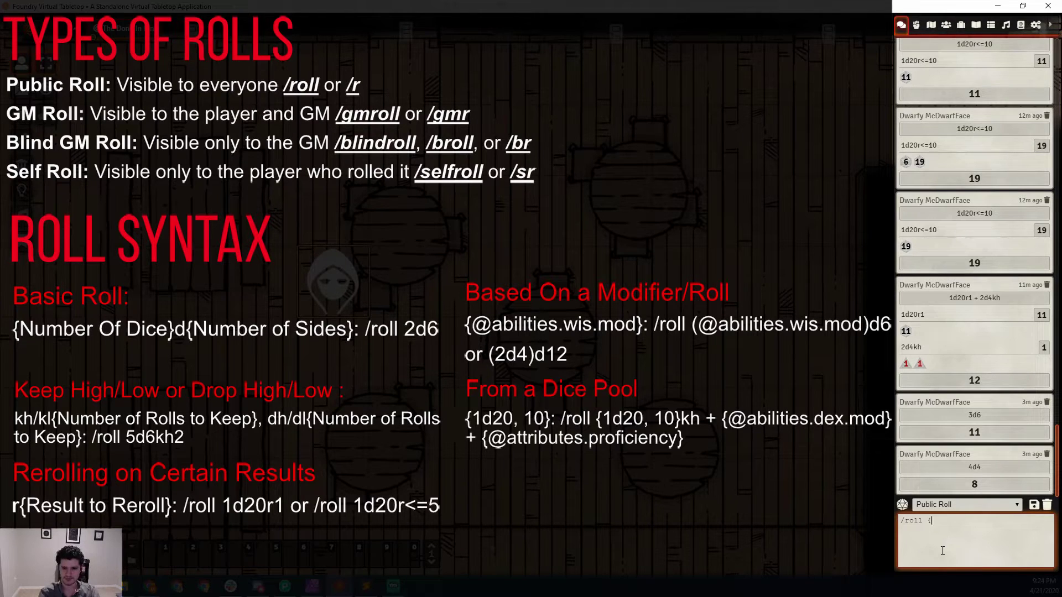
text(20,10})
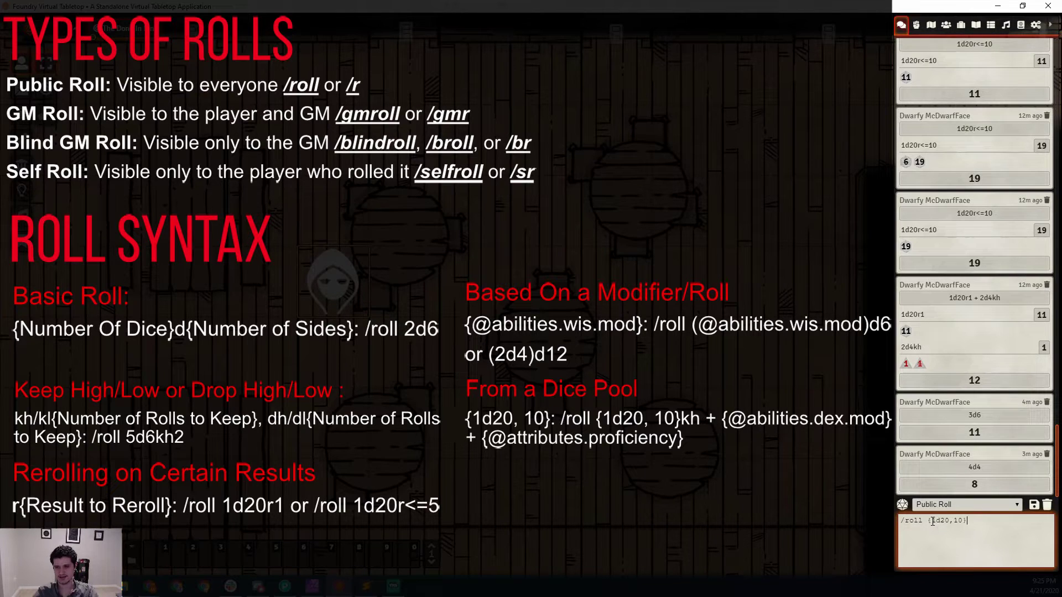
drag(931, 521, 962, 523)
drag(927, 521, 946, 523)
Extend the pool's entries with extra dice so it reads {1d20 + 1d4,10 + 1d8}
click(953, 521)
key(BackSpace)
text(+)
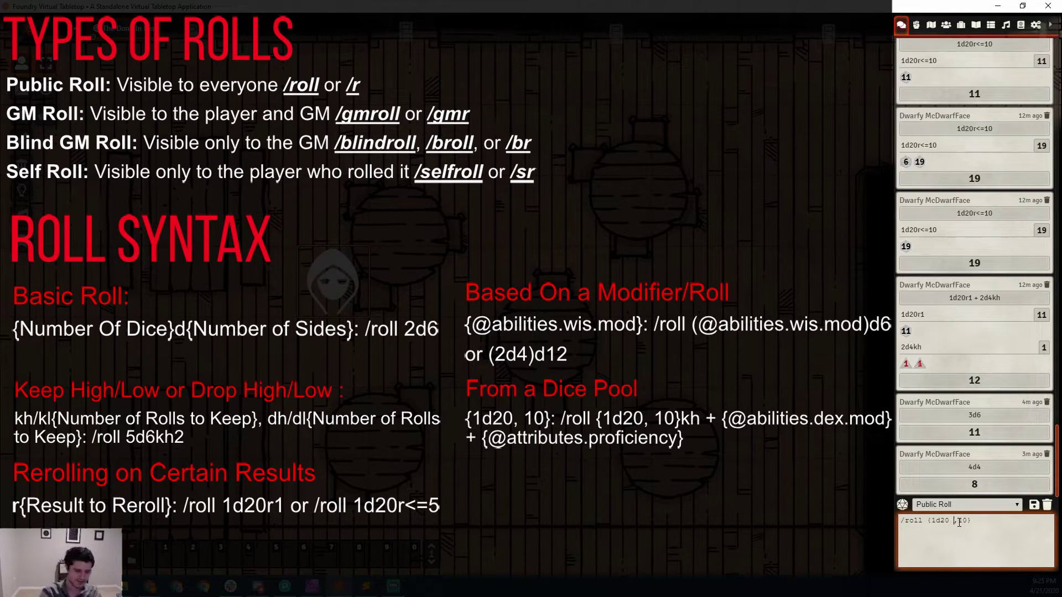
text(1d)
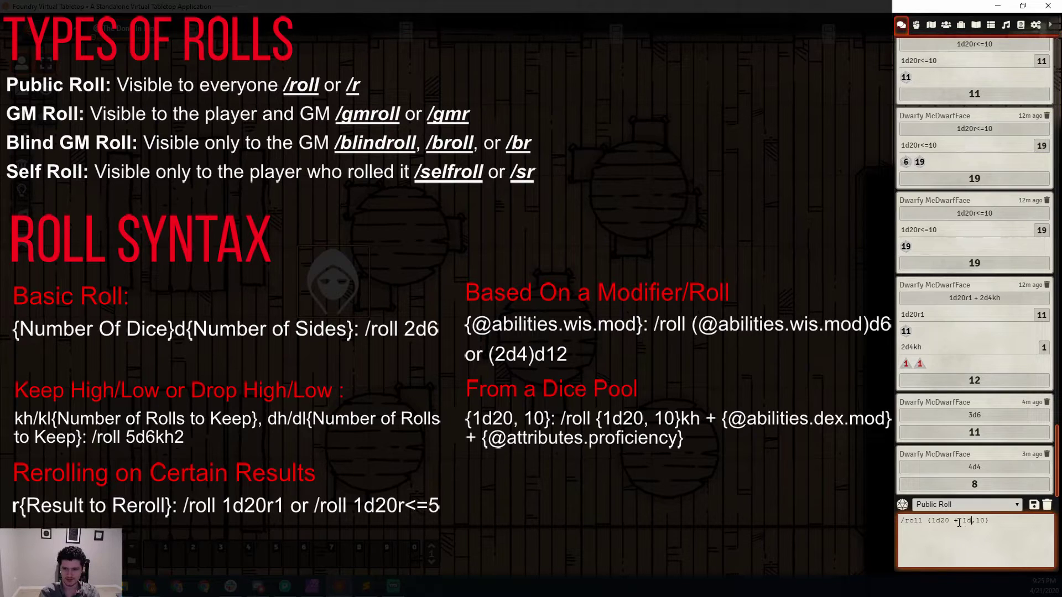
text(4)
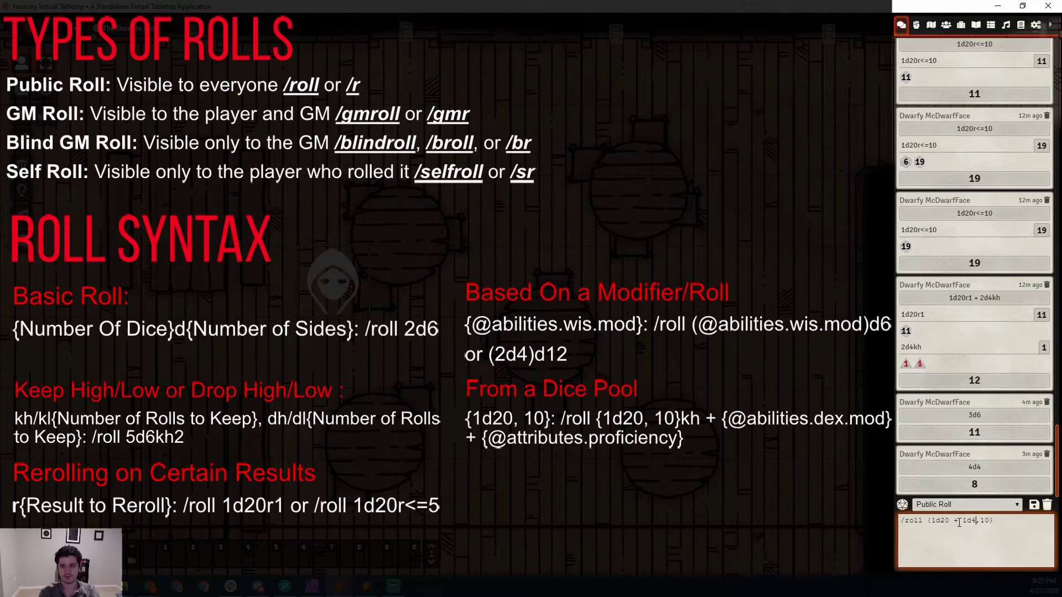
key(Right)
key(Right)
key(Right)
text(+ 1d8)
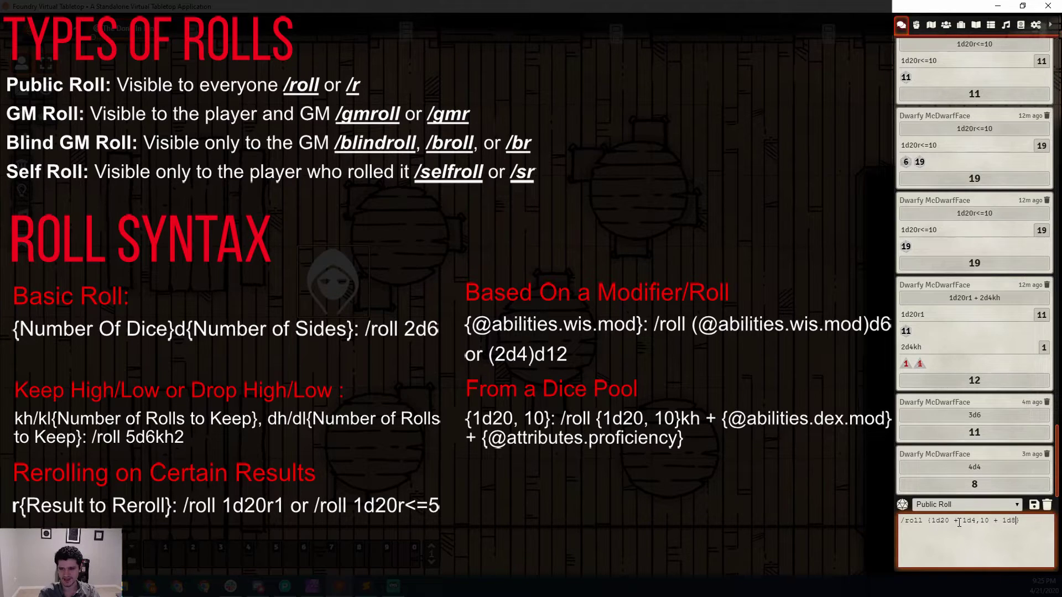
key(Right)
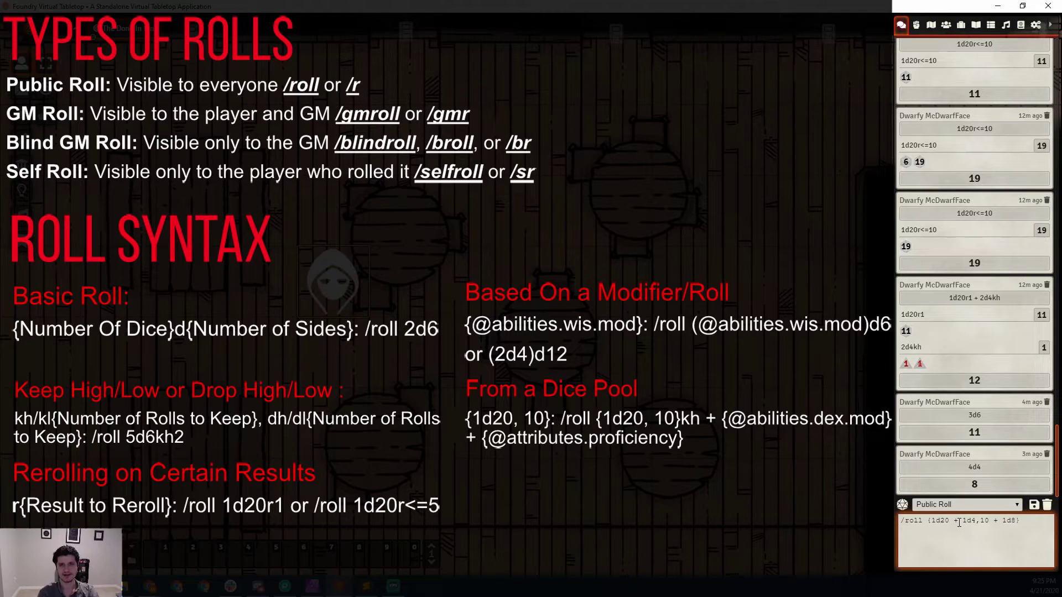
Append kh to the dice pool to keep the highest entry, and highlight the two entries being compared
text(kh)
click(959, 520)
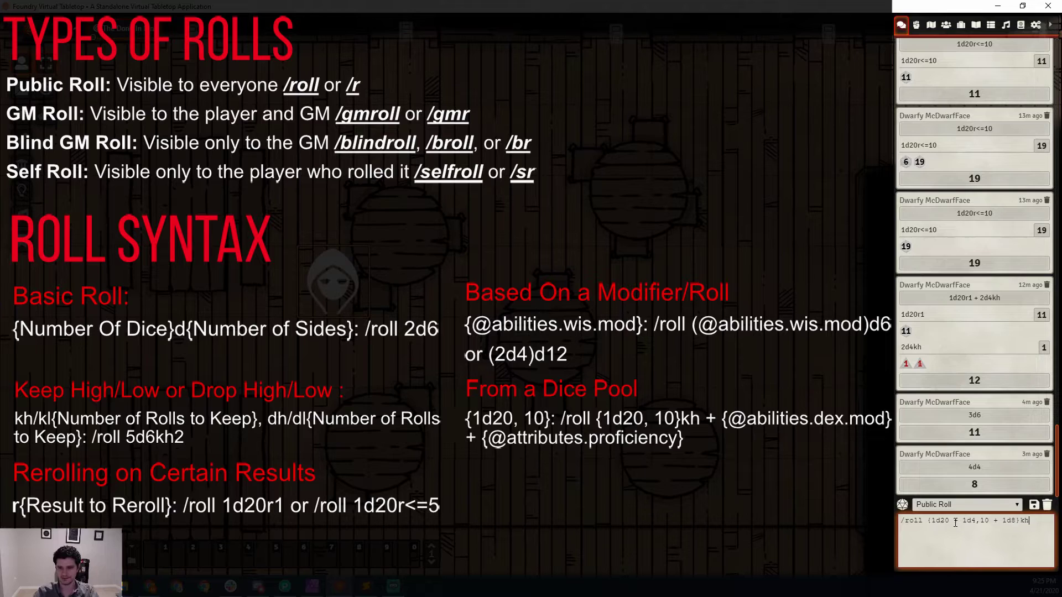
drag(934, 520, 976, 520)
double_click(984, 520)
drag(987, 520, 1014, 525)
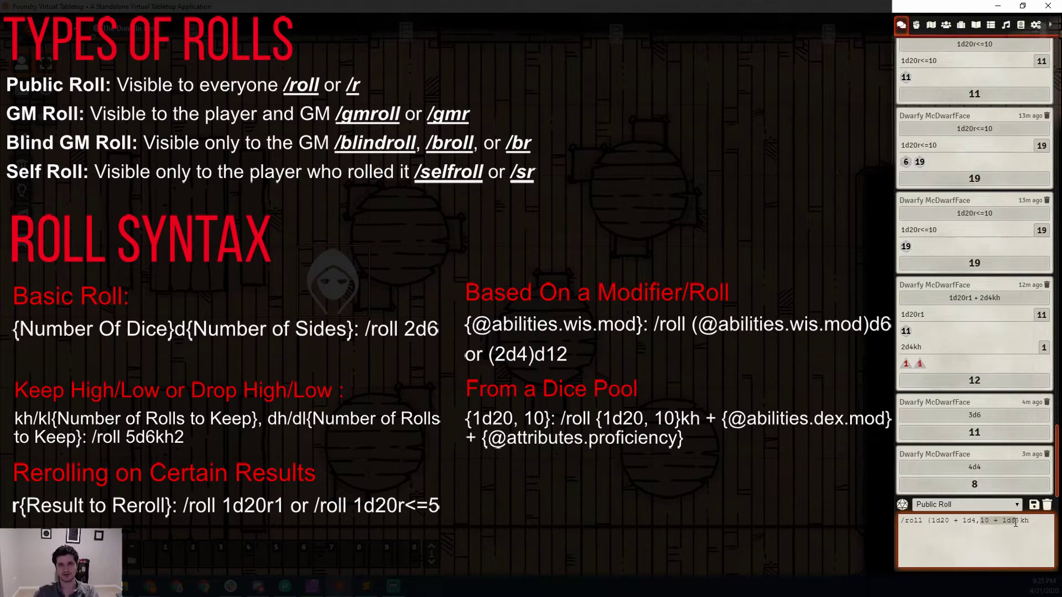
click(1014, 522)
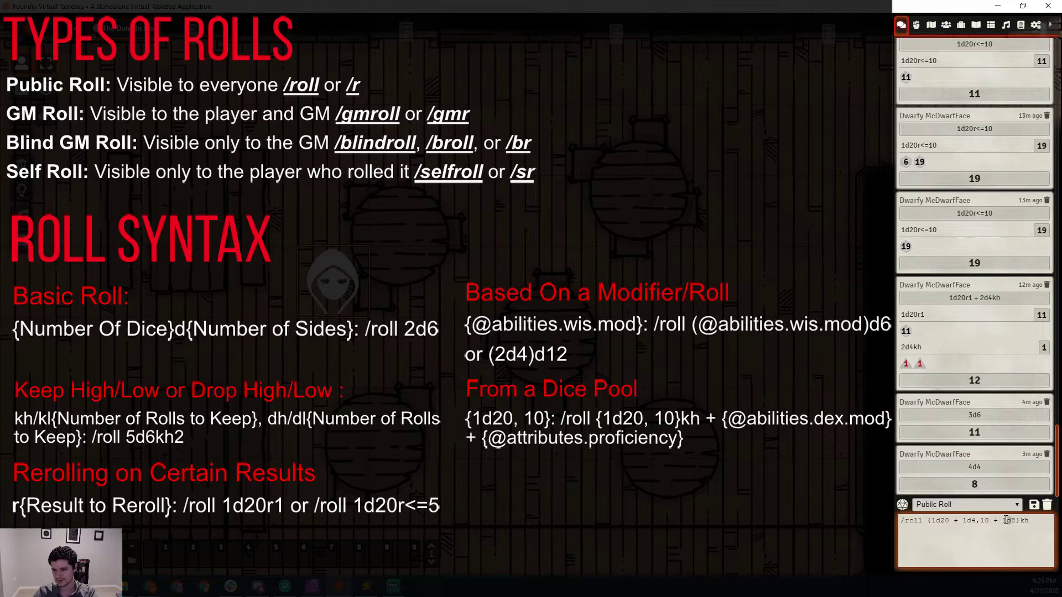
Remove the extra + 1d8 and + 1d4 terms so the command reads /roll {1d20,10}kh
click(1010, 521)
key(BackSpace)
key(BackSpace)
key(BackSpace)
click(1027, 520)
key(BackSpace)
key(BackSpace)
key(BackSpace)
click(974, 520)
key(BackSpace)
key(BackSpace)
key(BackSpace)
key(BackSpace)
key(BackSpace)
key(BackSpace)
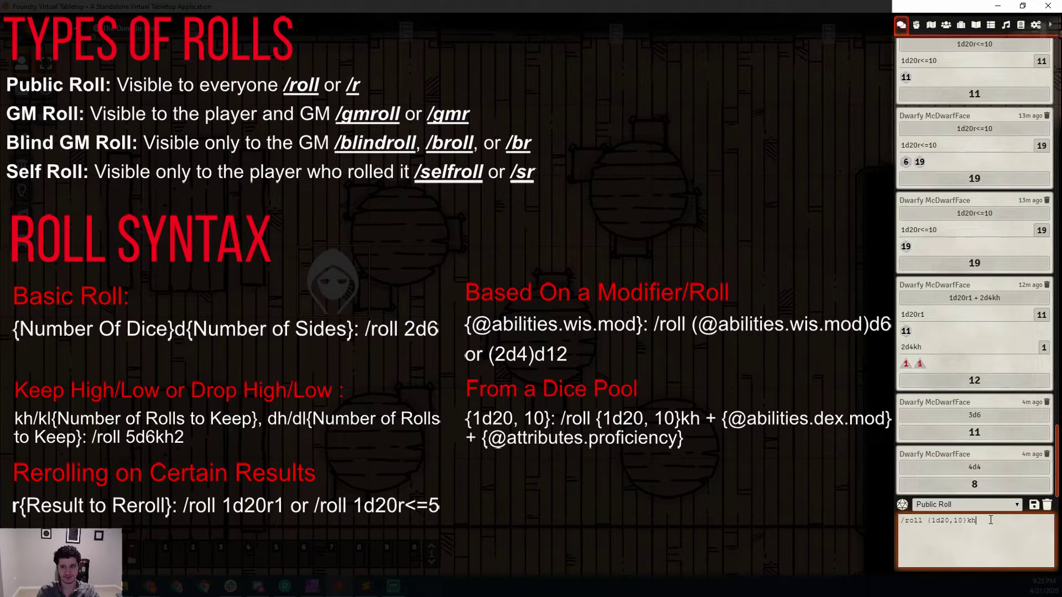
Send the {1d20,10}kh dice pool roll and inspect its breakdown
key(Return)
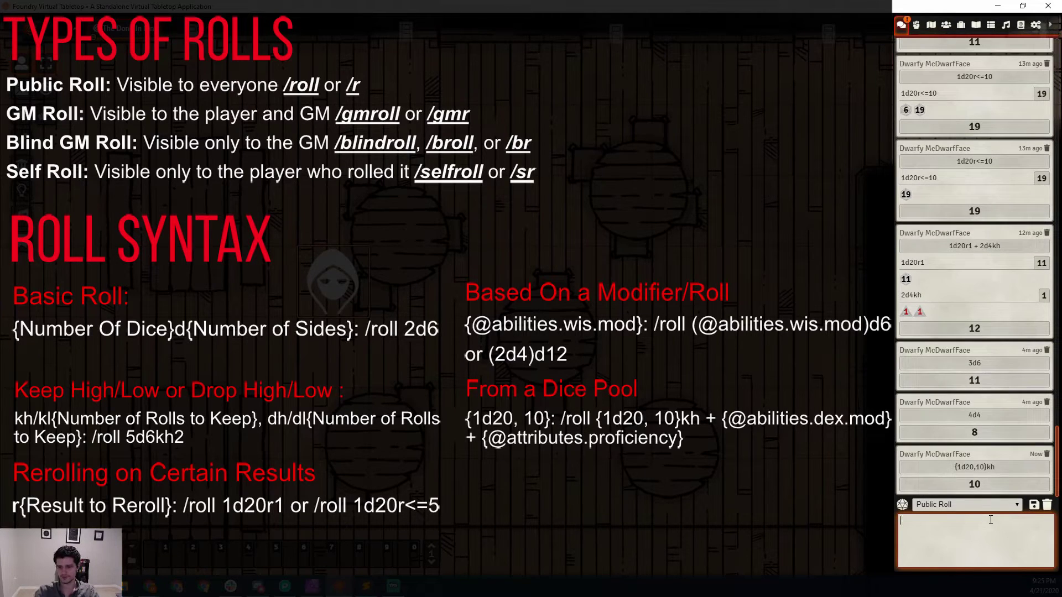
click(983, 473)
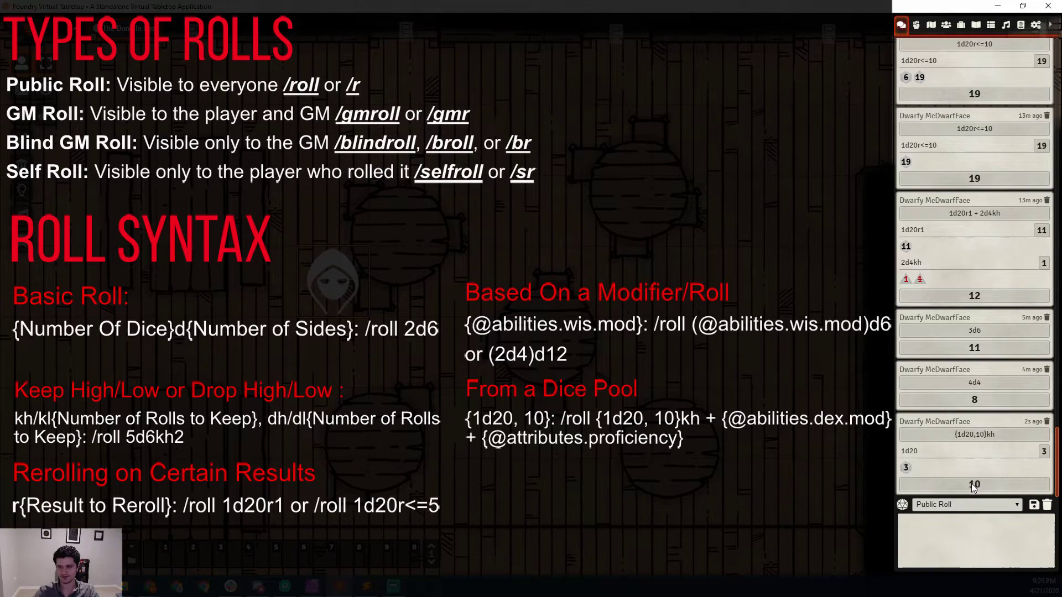
Recall the {1d20,10}kh command in chat and extend its pool to {1d20 + 1d4,10 + 1d8, }kh, ready for a third entry
click(979, 539)
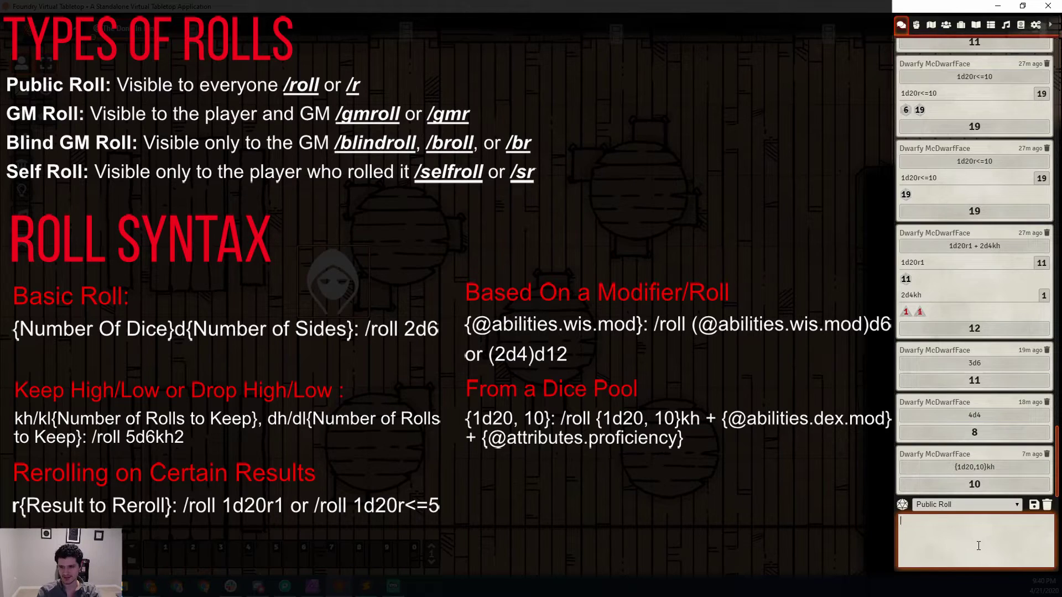
text(/roll {1d20,10}kh + {@abilties.dex.mod} + {@attributes.proficiency})
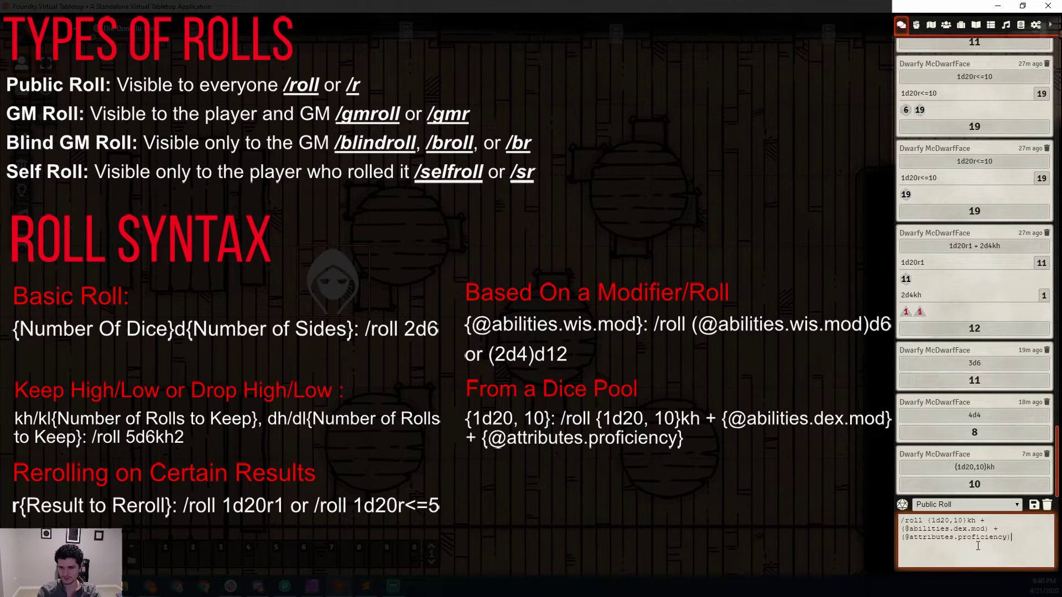
key(ctrl+z)
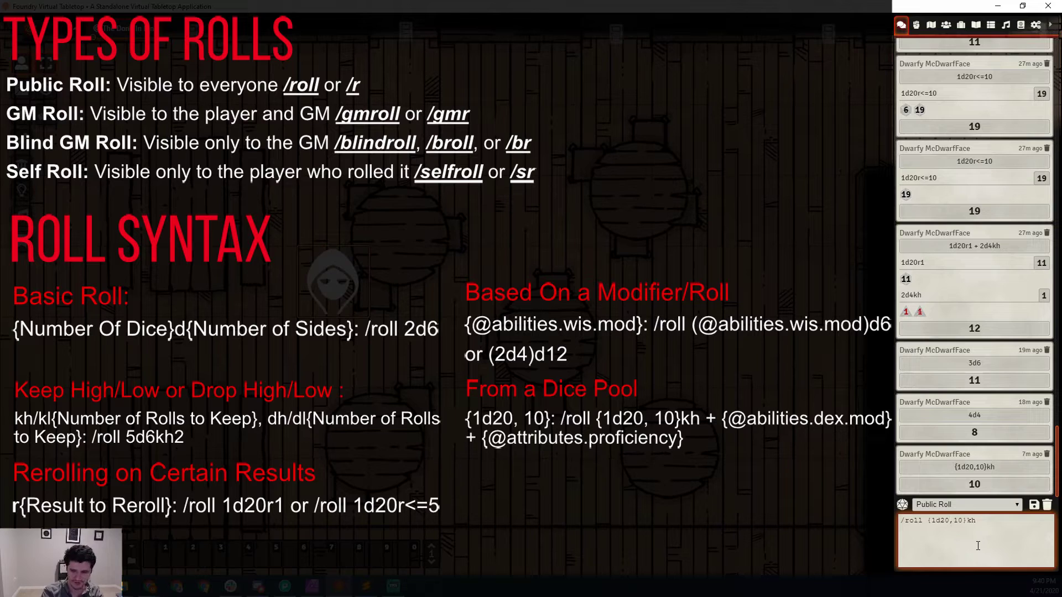
text(+)
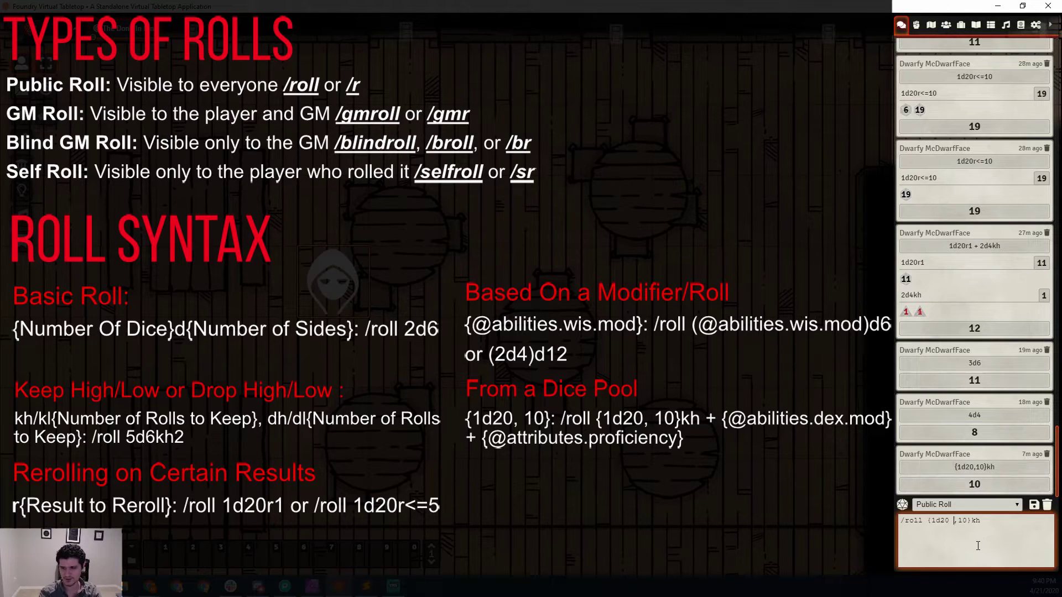
text( 1d4,10)
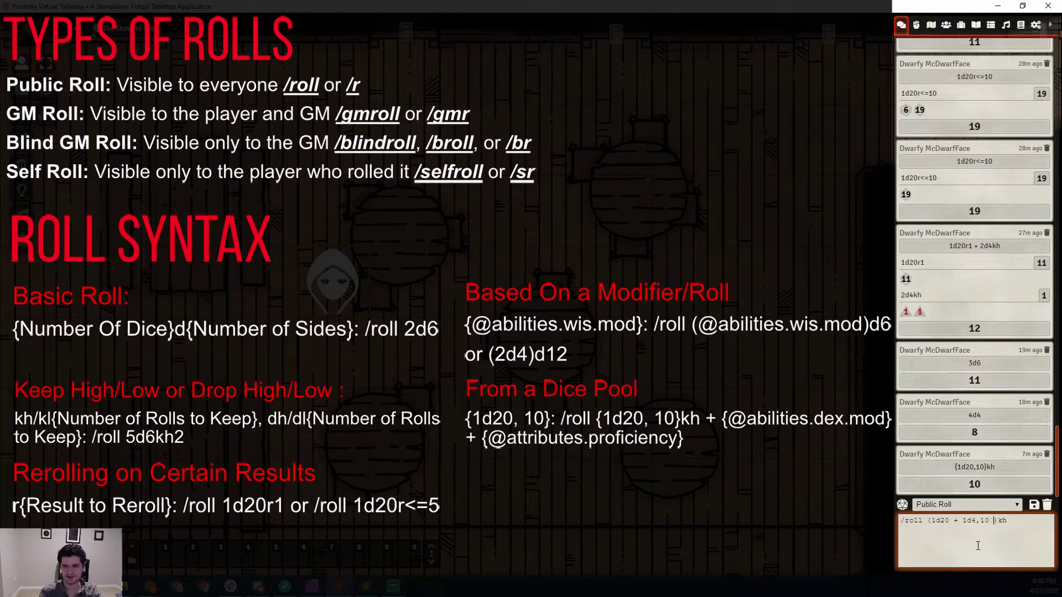
text( + 1d8,)
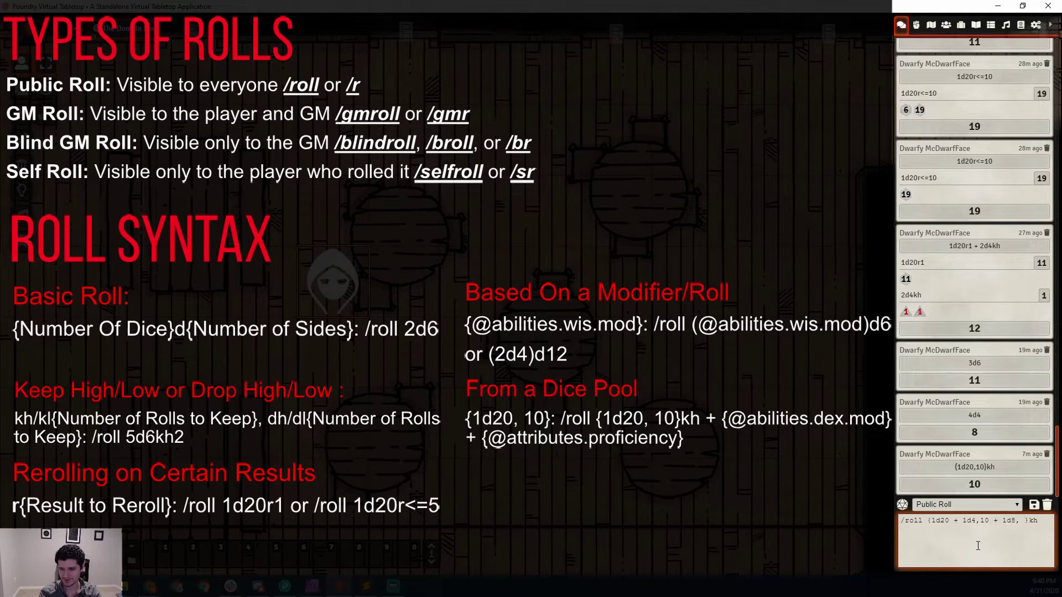
Add 1d100 + 1d12 as the pool's third entry, send the roll, and inspect its breakdown
text(1d100=)
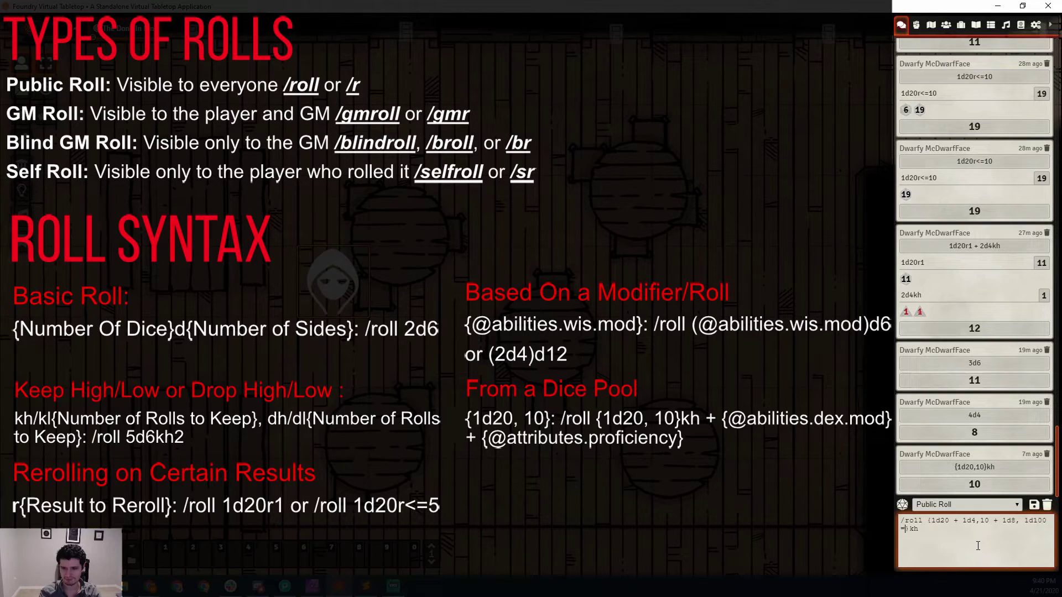
key(BackSpace)
text(+ 1d12)
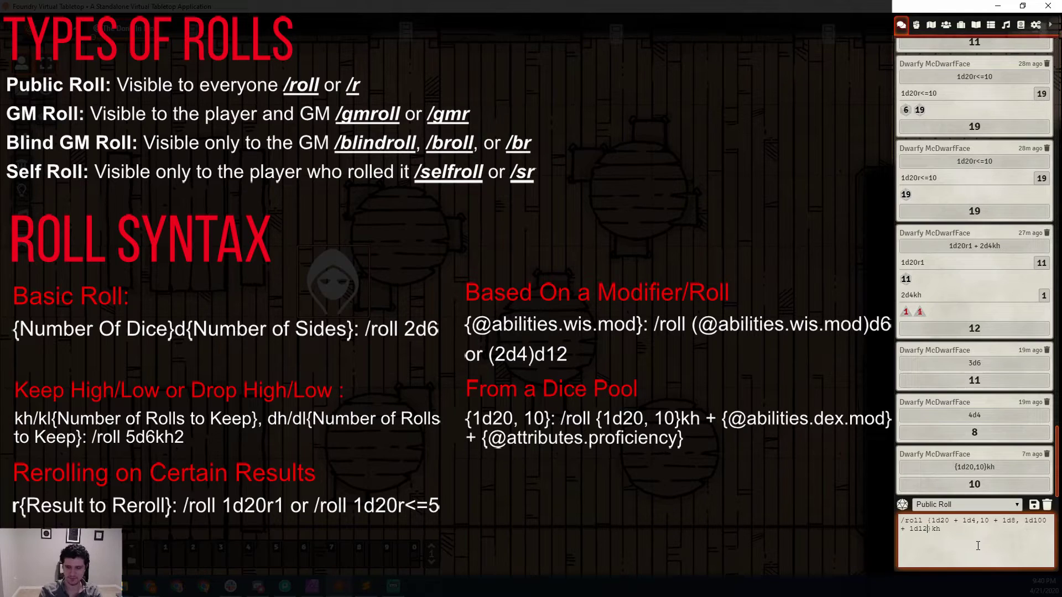
key(Return)
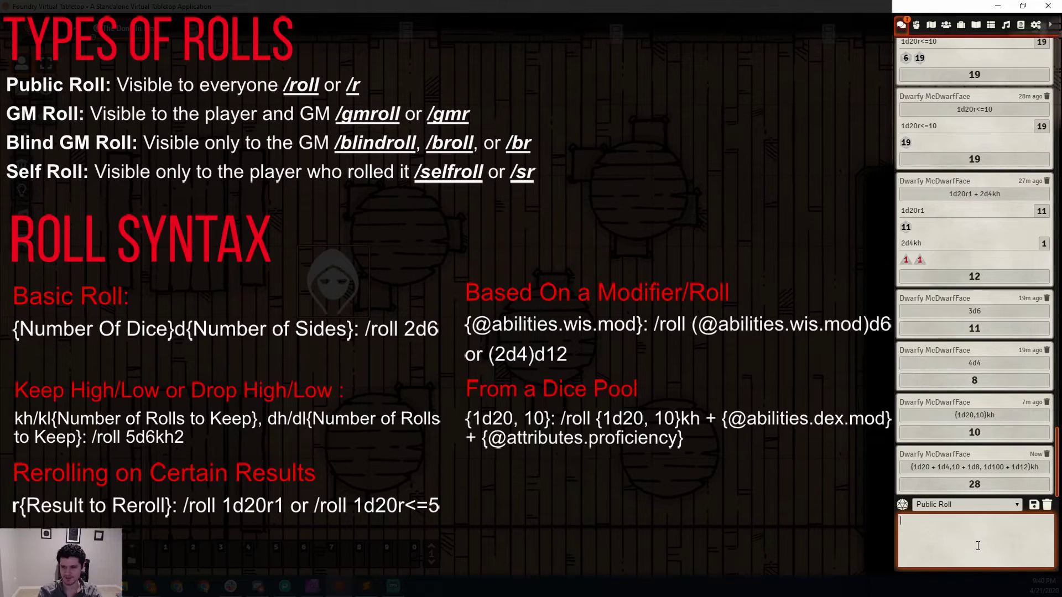
click(950, 465)
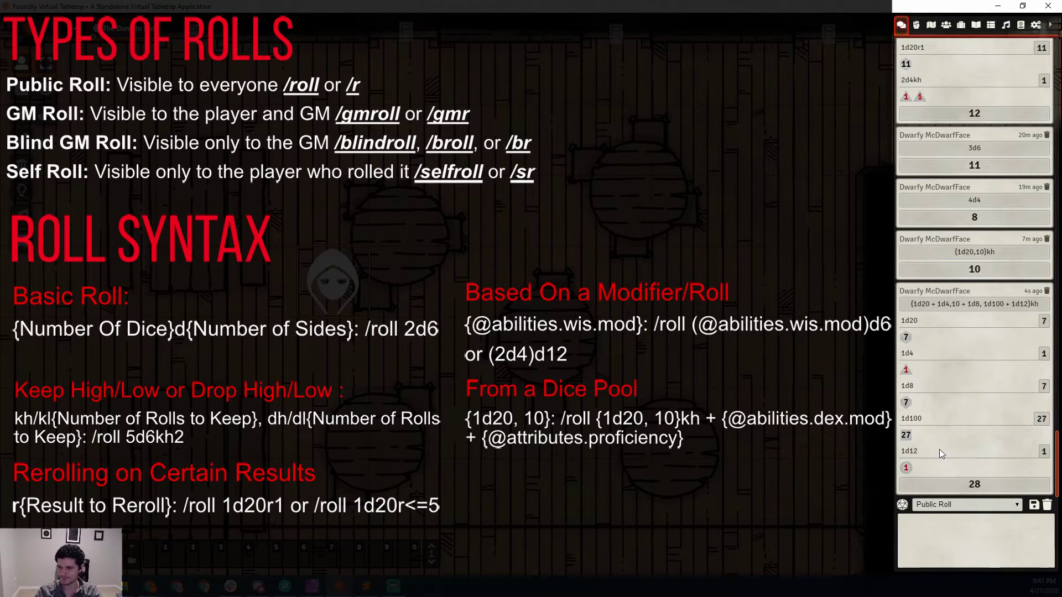
click(969, 302)
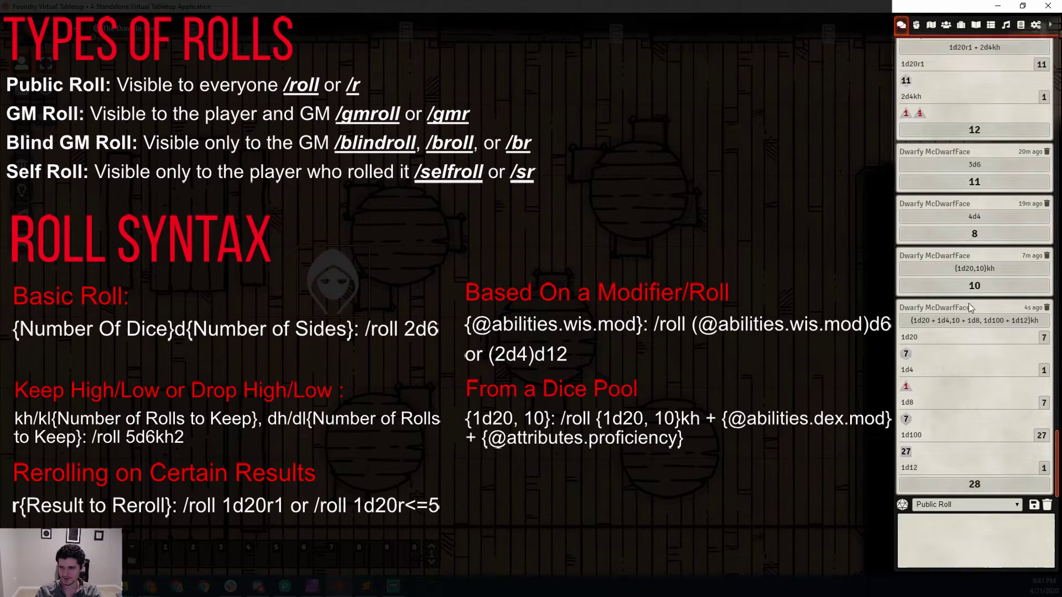
Recall the earlier dice pool command and trim its extra dice so it reads /roll {1d20,10}kh
click(936, 549)
text(/roll {1d20,10}kh + (@abilties.dex.mod) + (@attributes.proficiency))
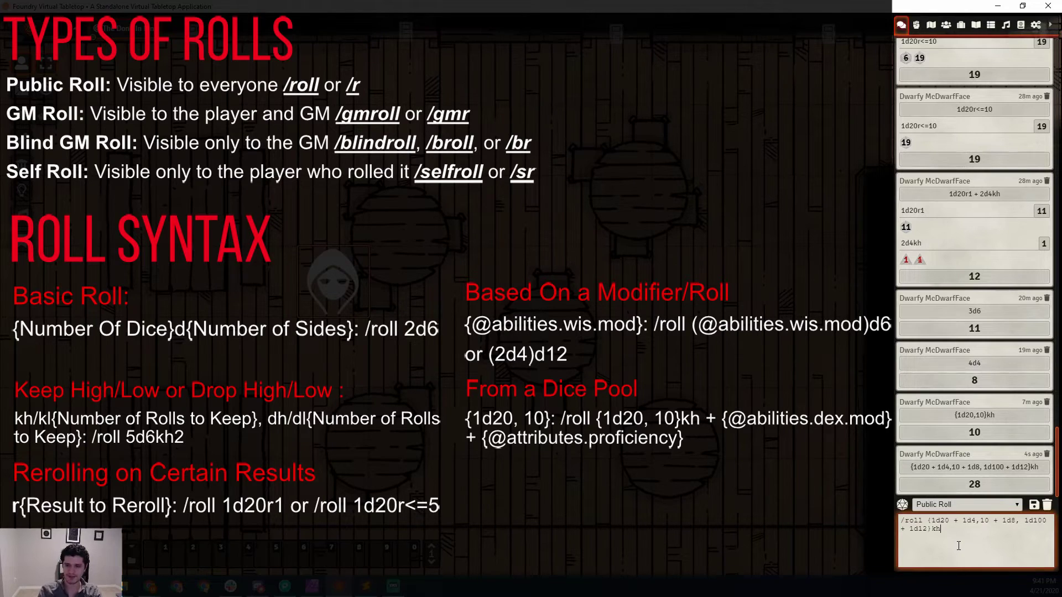
key(ctrl+a)
text(/roll {1d20 + 1d4,10 + 1d8}kh)
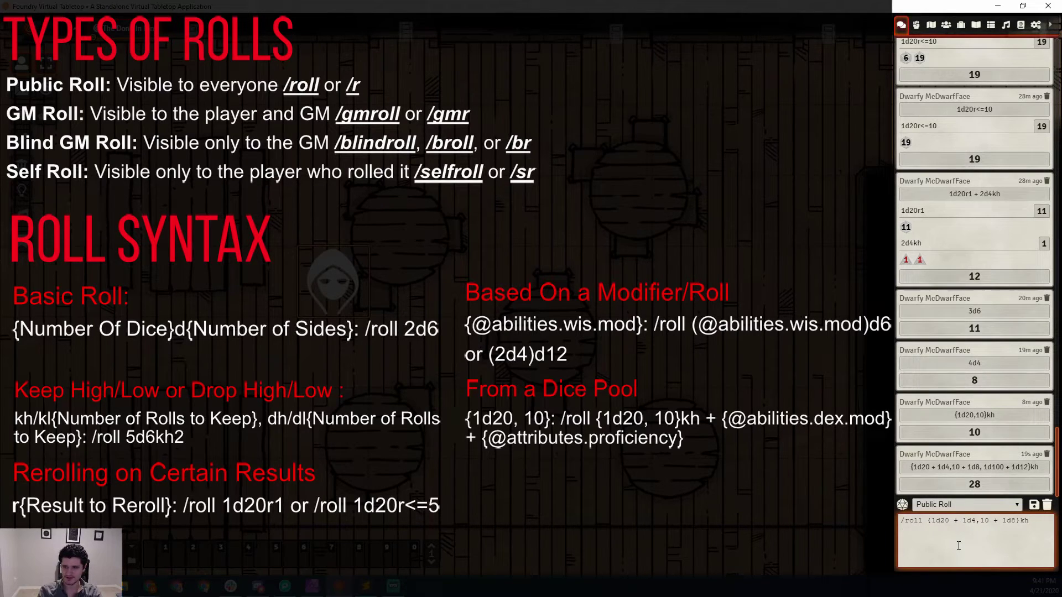
key(BackSpace)
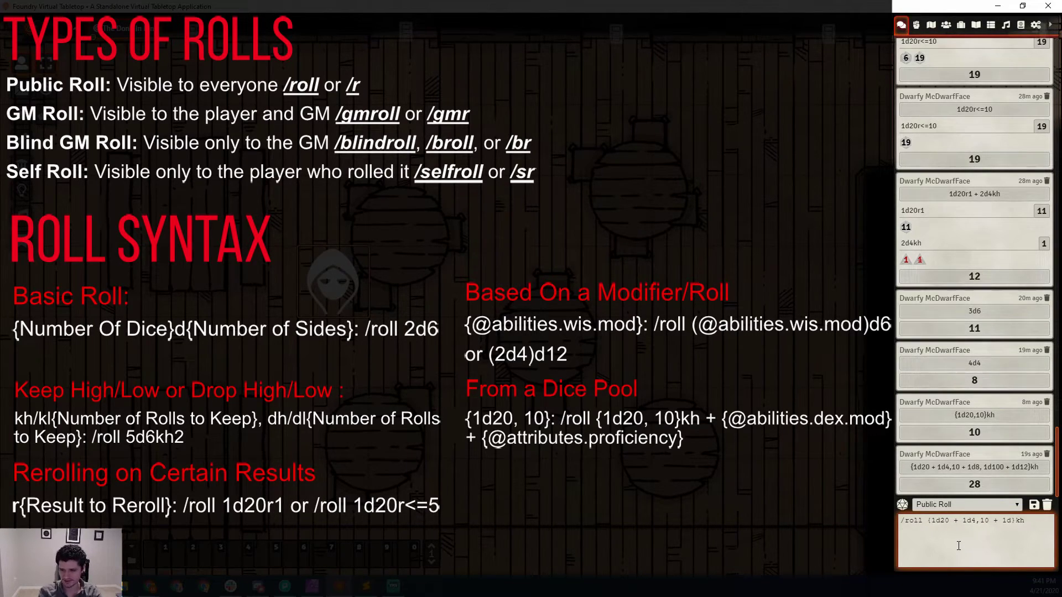
key(BackSpace)
key(BackSpace)
key(BackSpace)
key(BackSpace)
key(BackSpace)
key(Left)
key(BackSpace)
key(BackSpace)
key(BackSpace)
key(BackSpace)
key(BackSpace)
key(BackSpace)
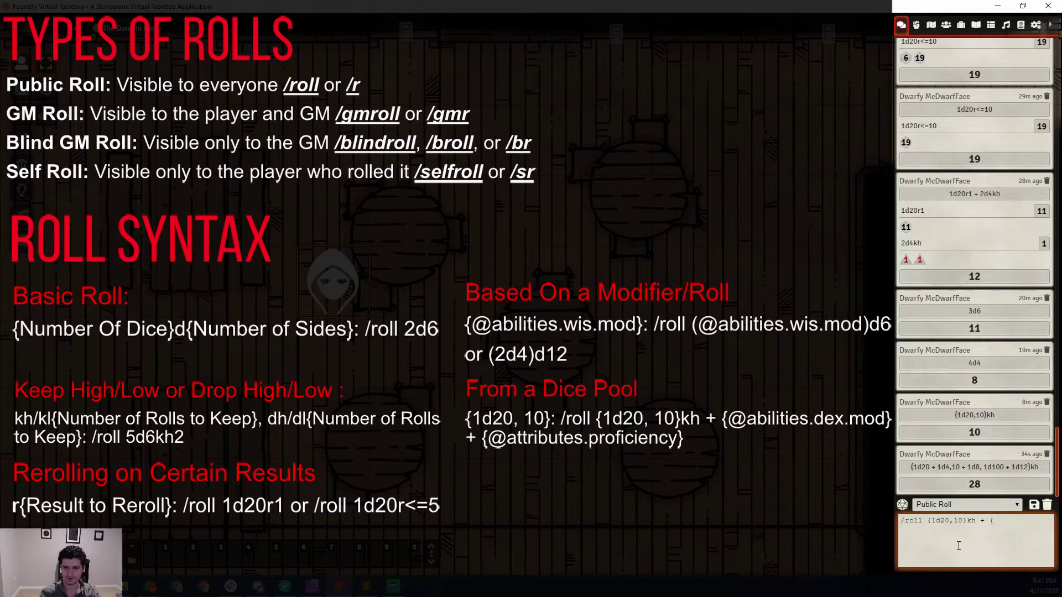
text(@abilities.mo)
key(BackSpace)
text(dex.mod)
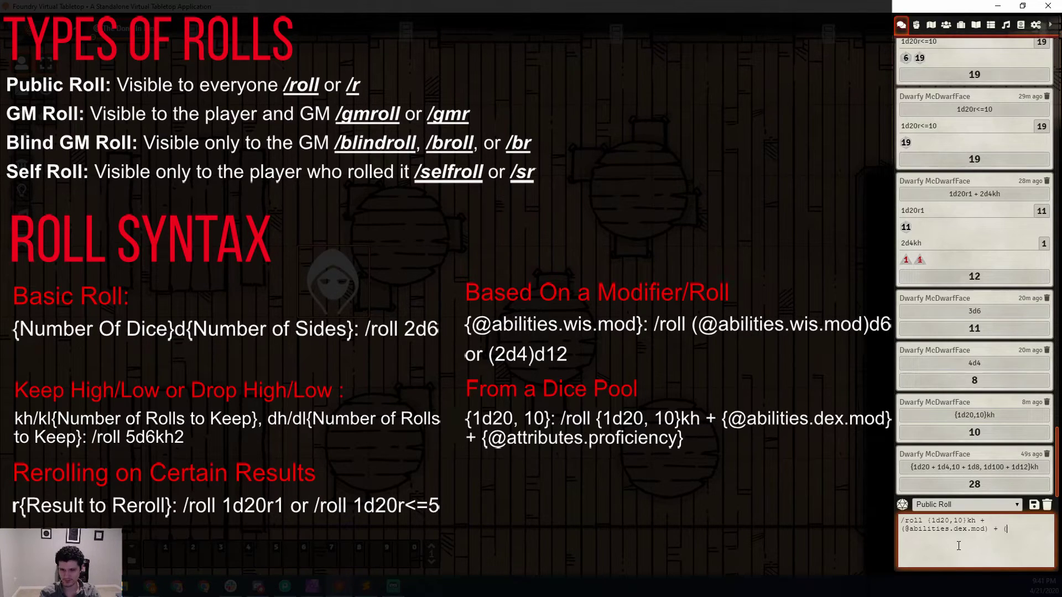
text() + (@att)
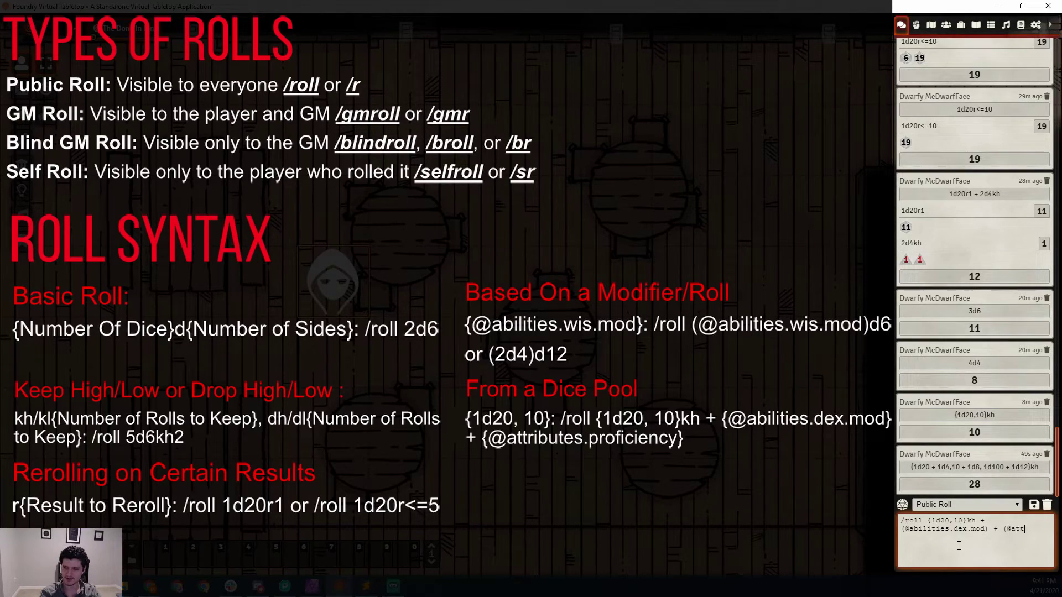
text(ributes.proficiency)
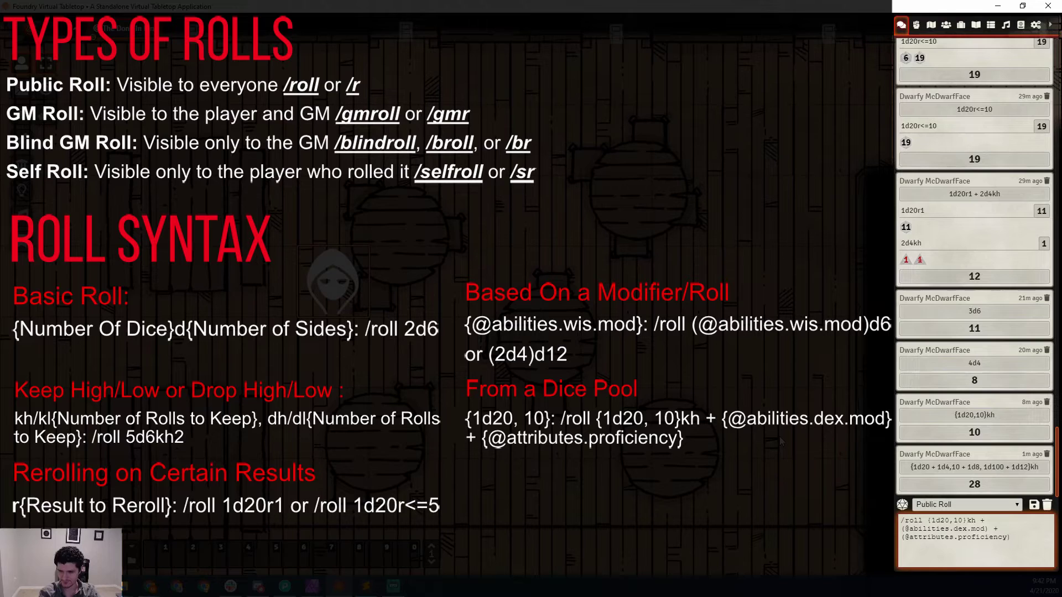
key(Return)
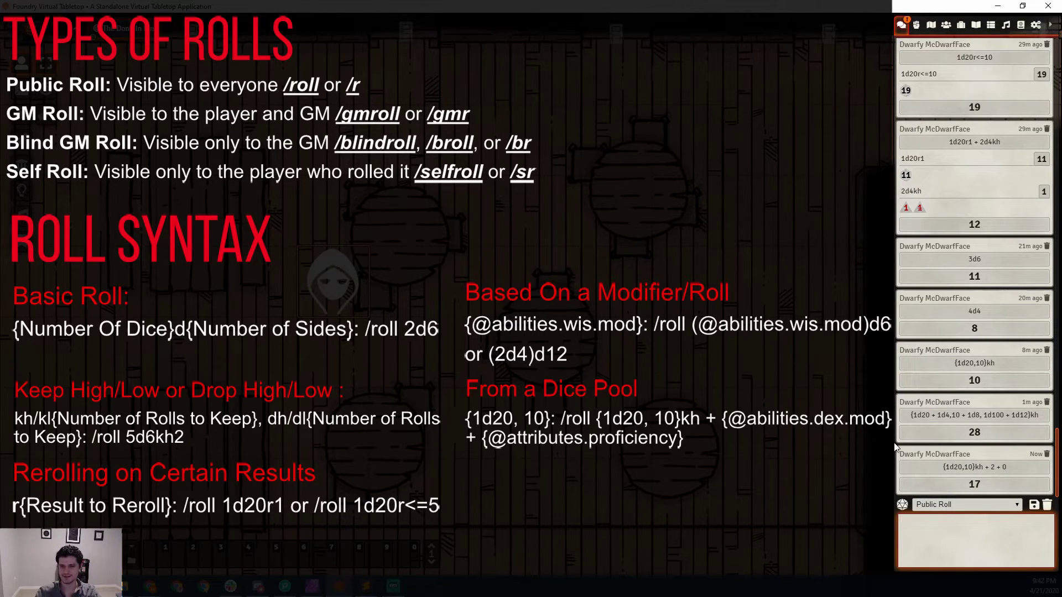
Inspect the modified pool roll's breakdown and check the hooded token's character sheet, closing the sheet again
click(952, 469)
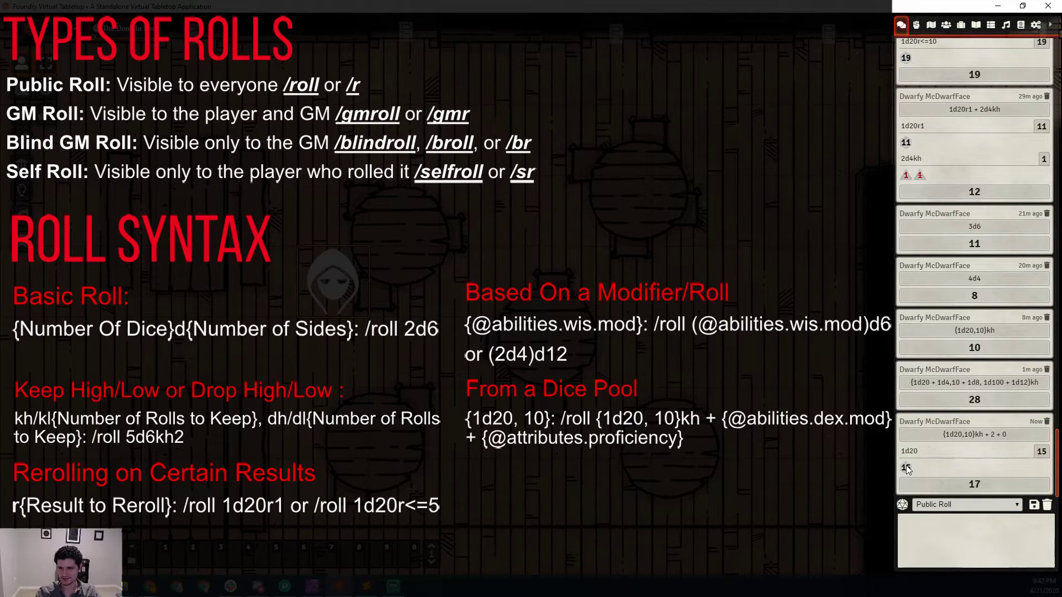
double_click(344, 282)
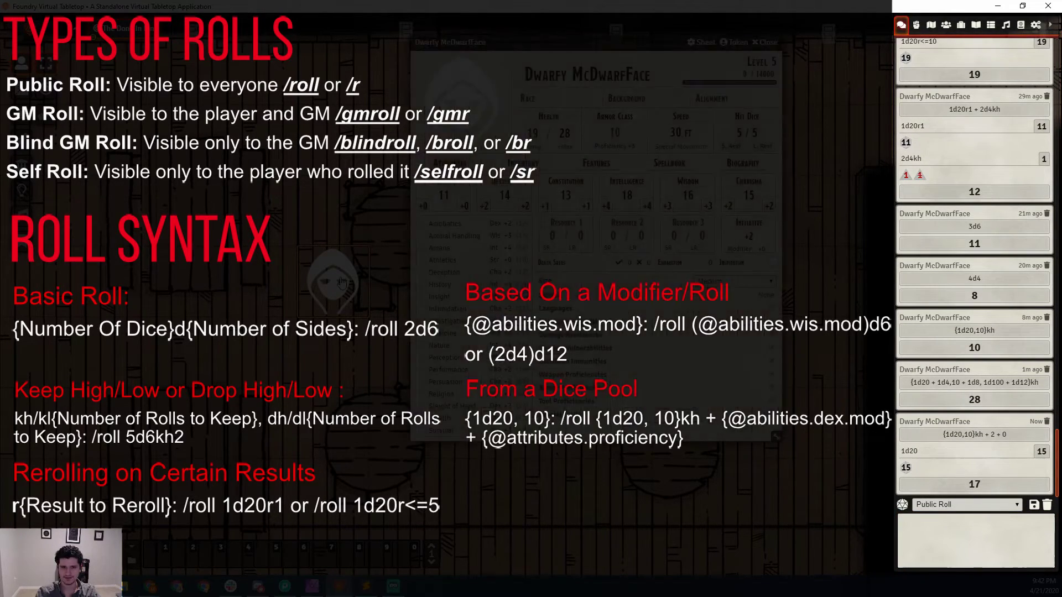
click(763, 42)
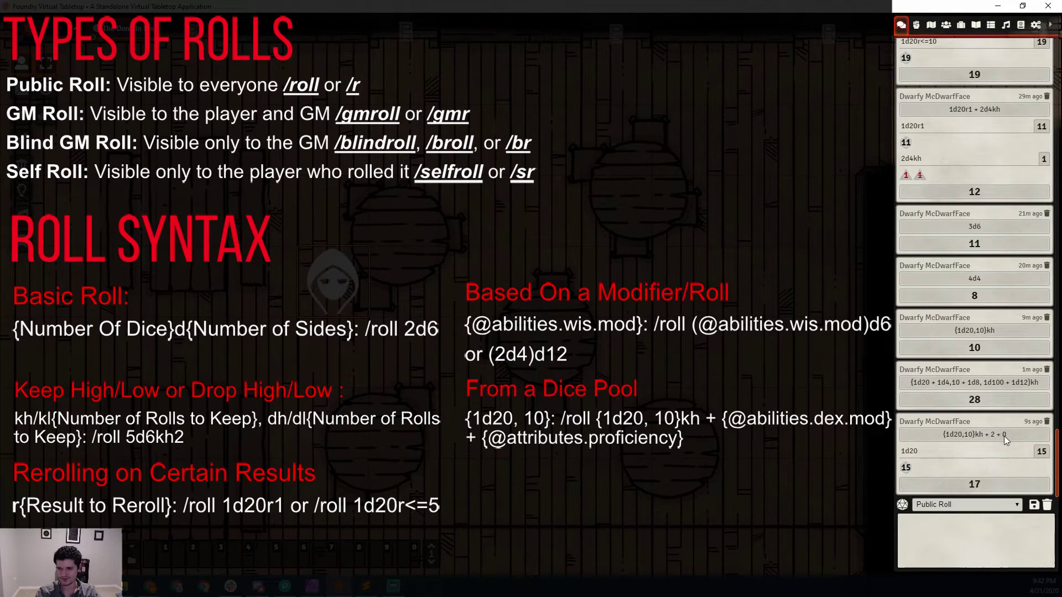
Recall the {1d20,10}kh roll with dexterity and proficiency modifiers, copy the whole command, and clear the chat entry
click(990, 530)
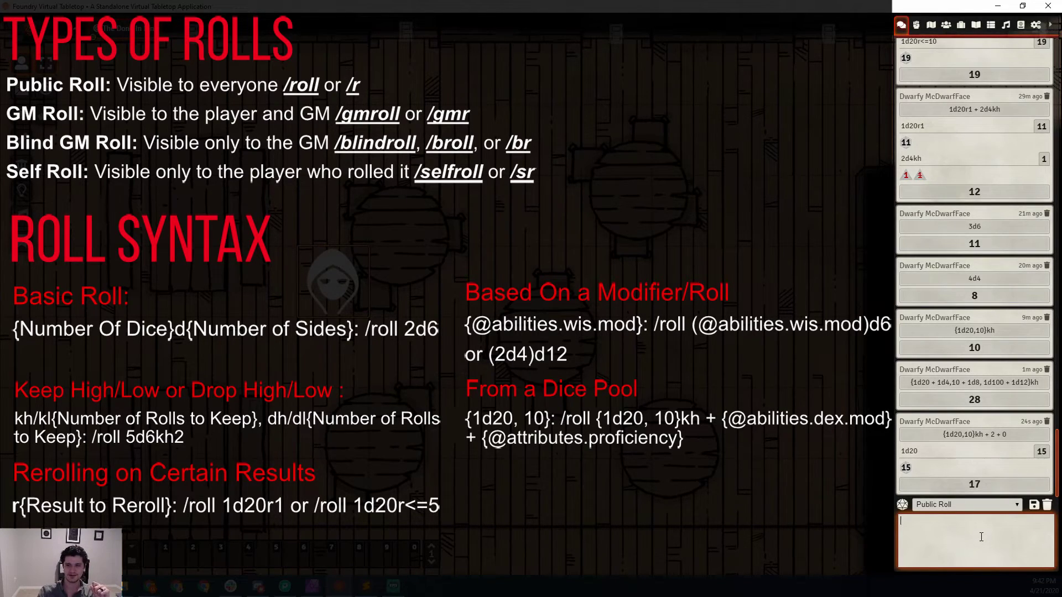
text(/roll {1d20,10}kh + {@abilities.dex.mod} + {@attributes.proficiency})
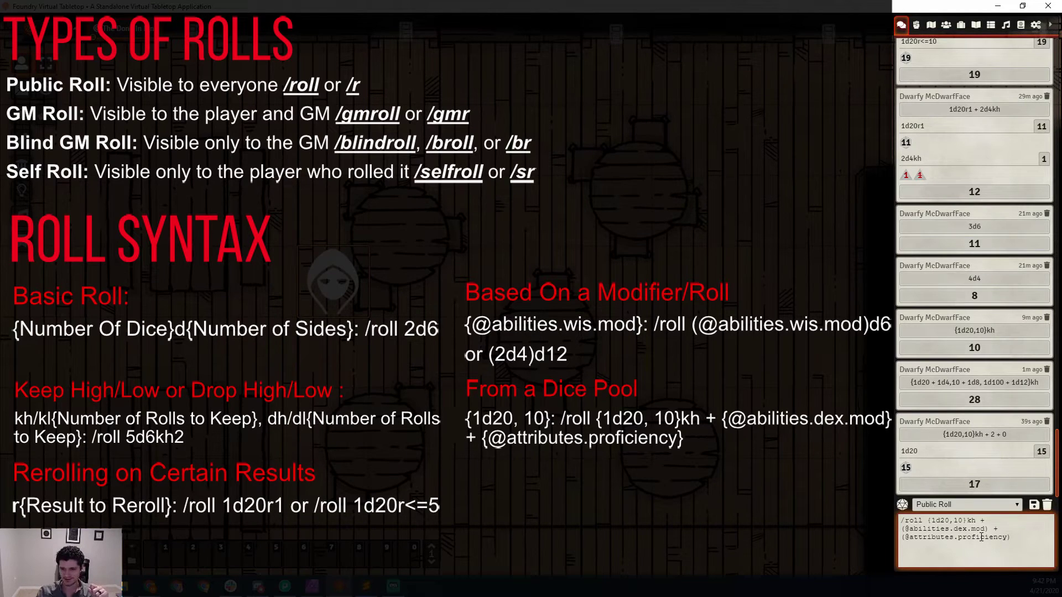
key(ctrl+a)
key(ctrl+c)
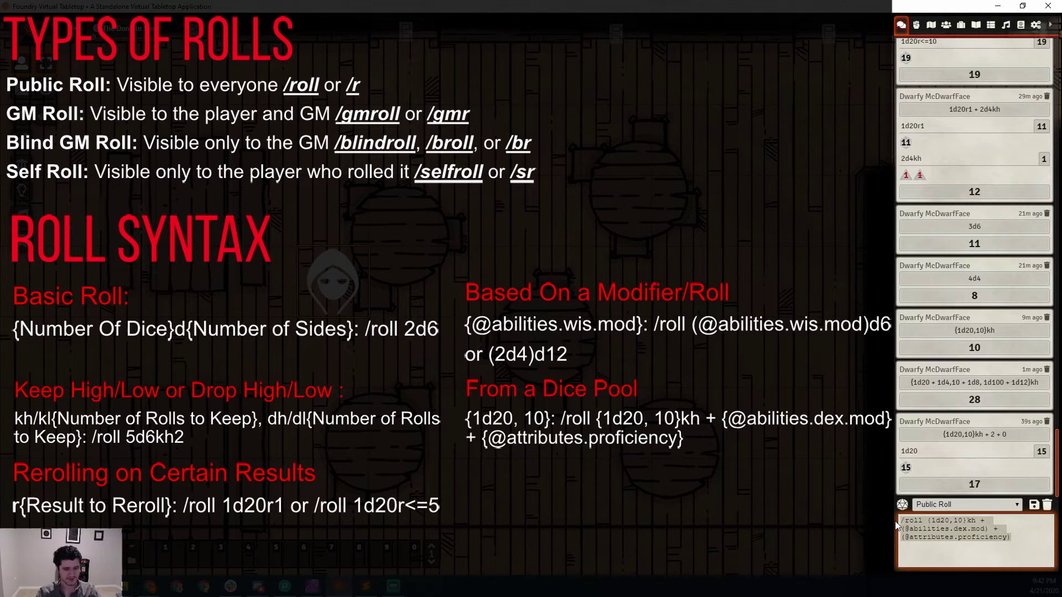
key(BackSpace)
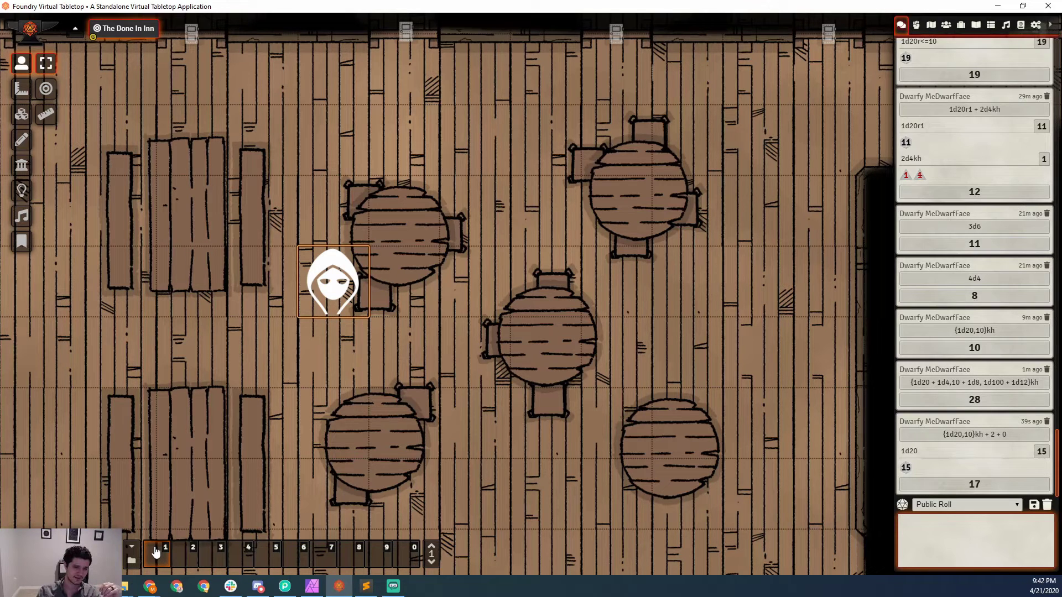
Create a macro in hotbar slot 1 named Reliable Talent, keeping its type as chat
click(155, 551)
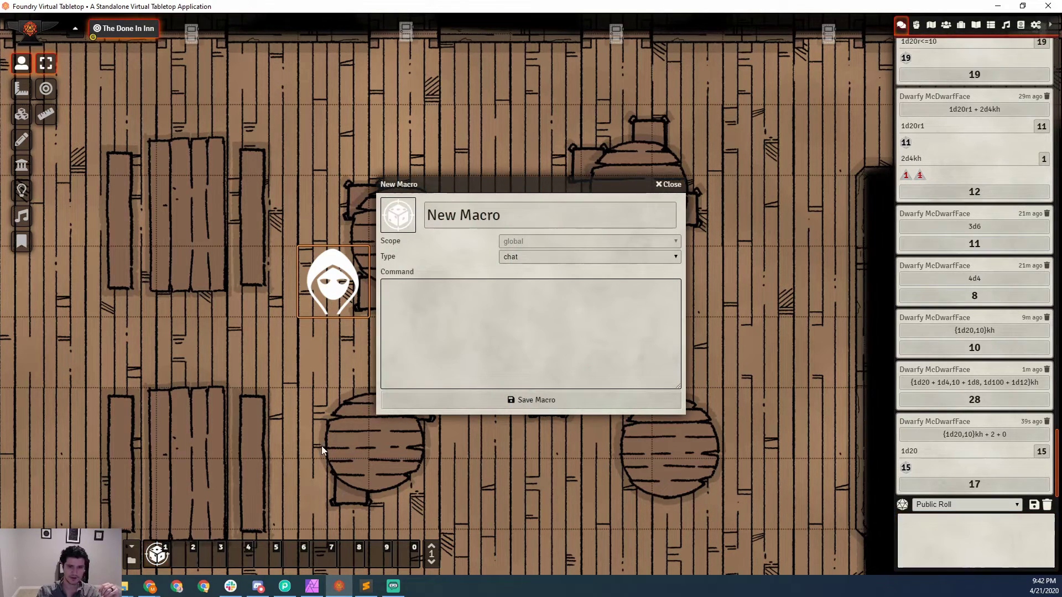
drag(501, 219, 275, 207)
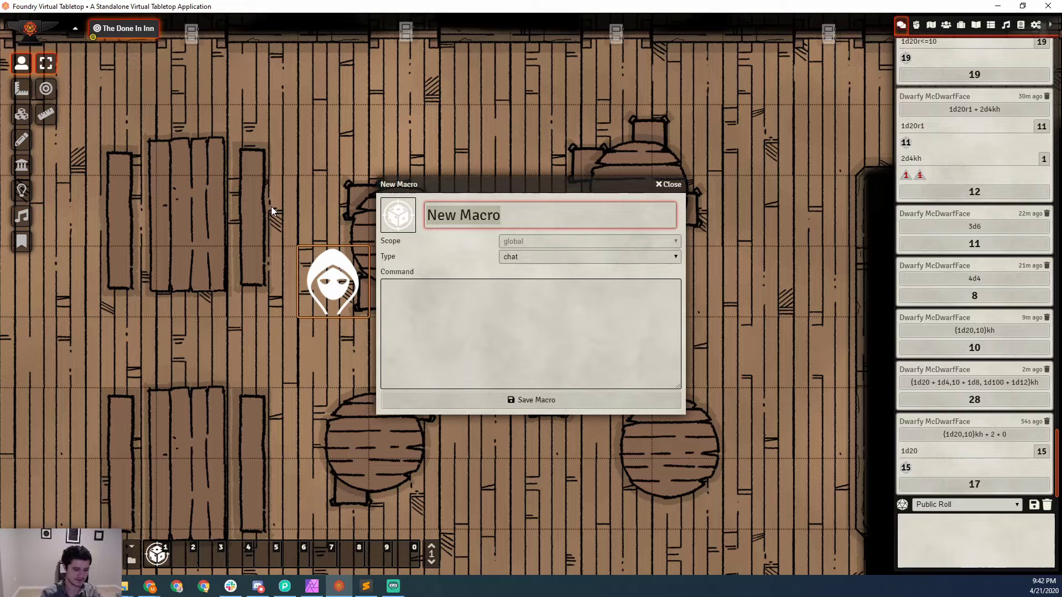
text(Reliable Talent)
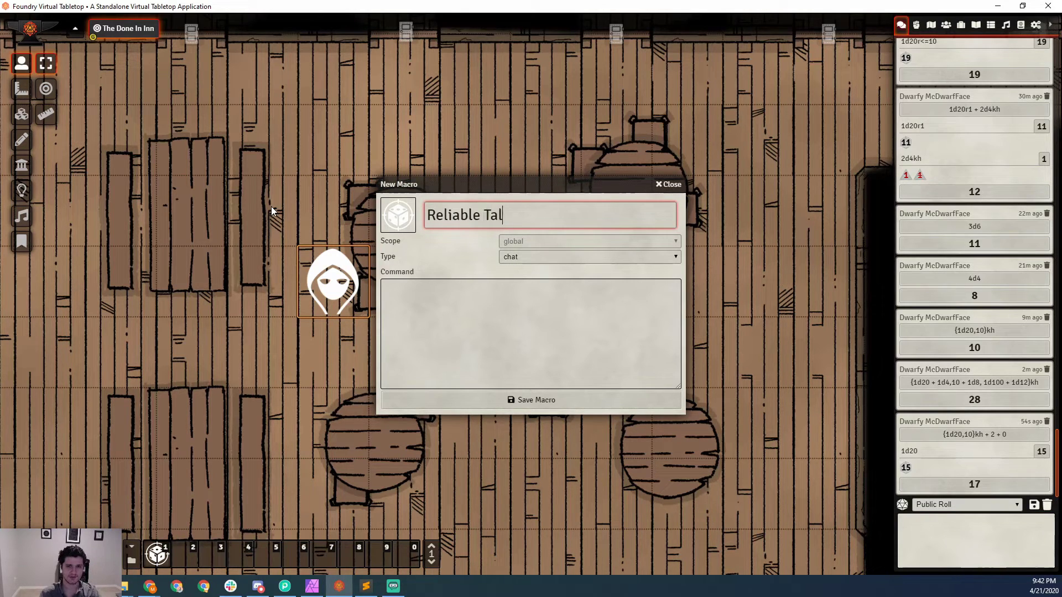
click(549, 257)
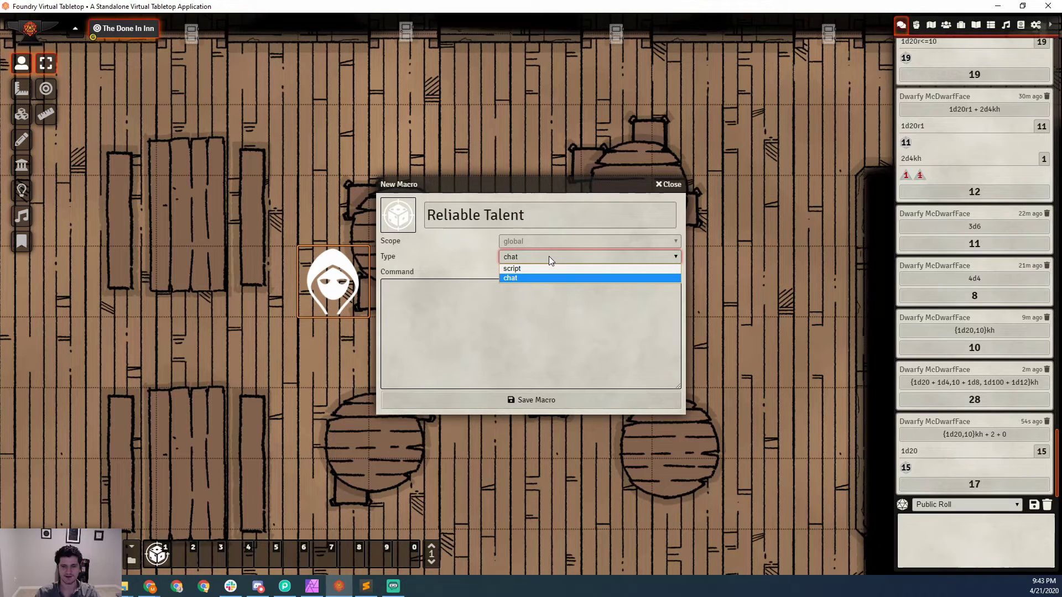
click(548, 257)
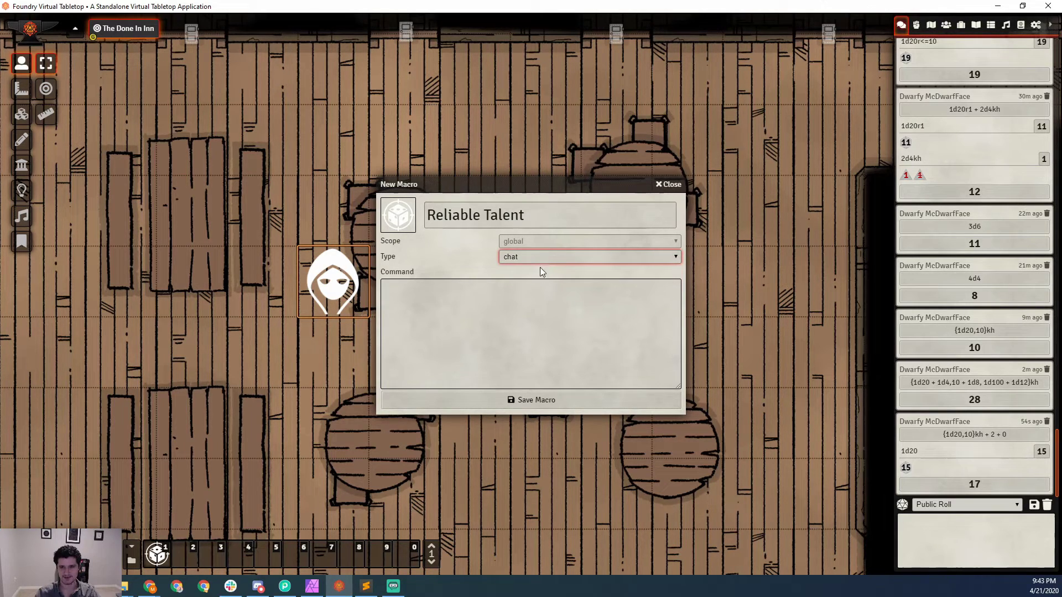
Paste the copied roll as the Reliable Talent macro's command, save the macro, and run it from the hotbar
click(536, 297)
key(ctrl+v)
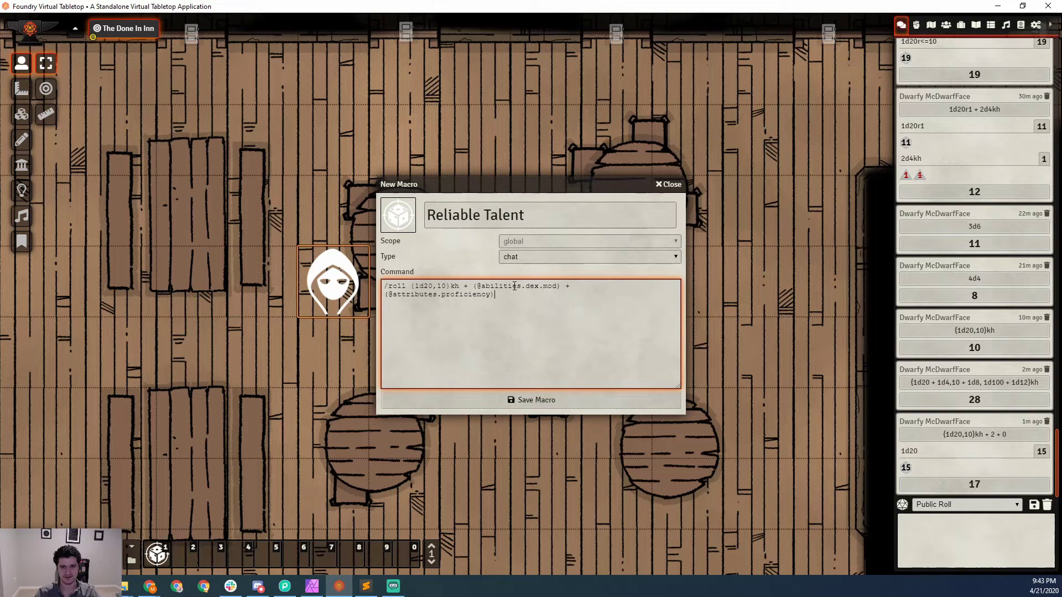
click(518, 398)
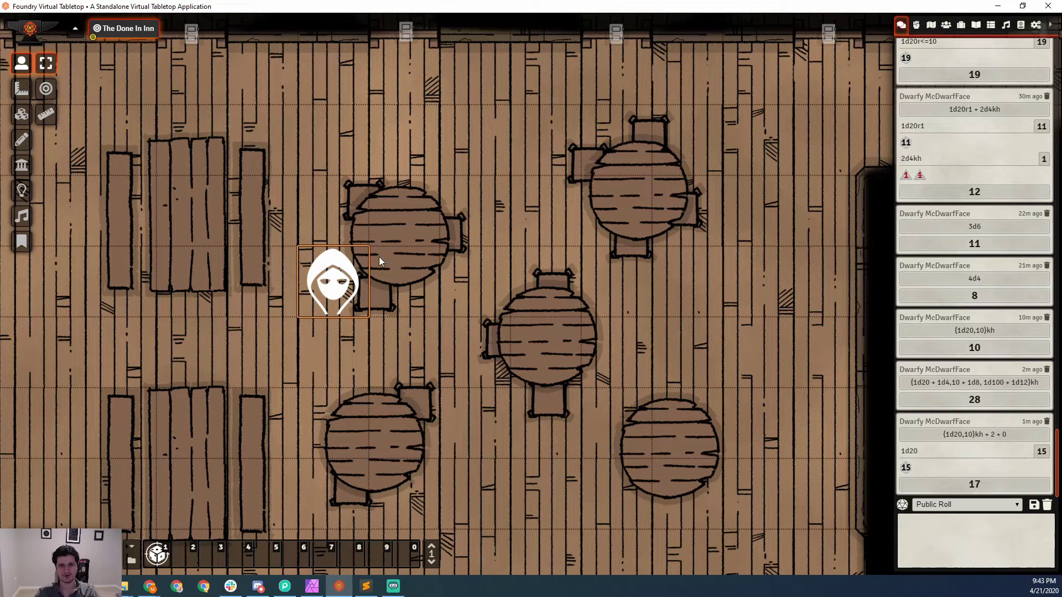
click(156, 555)
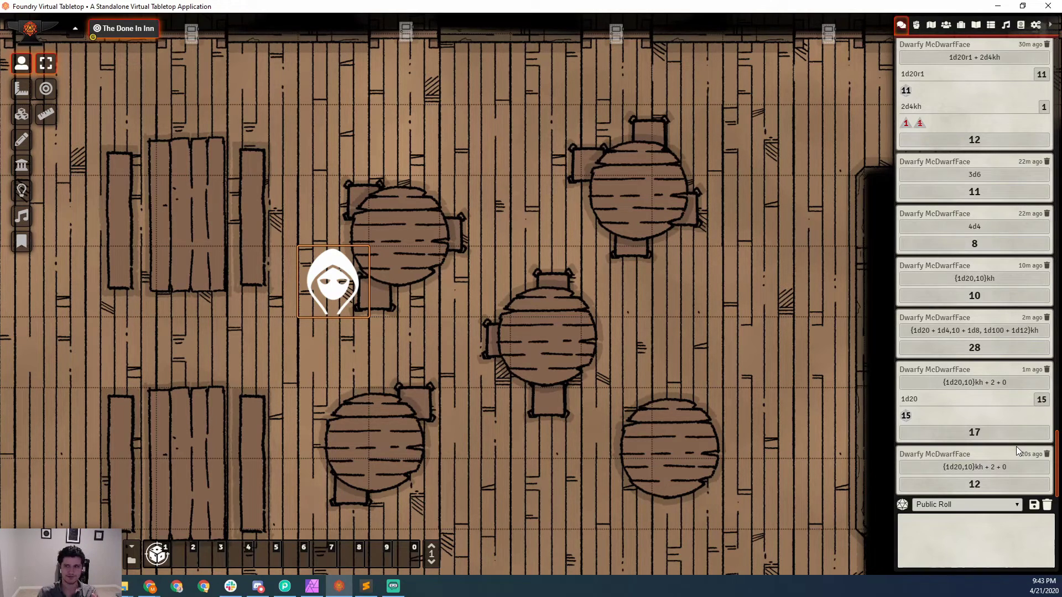
Show the playlists section with the global volume controls
click(1006, 25)
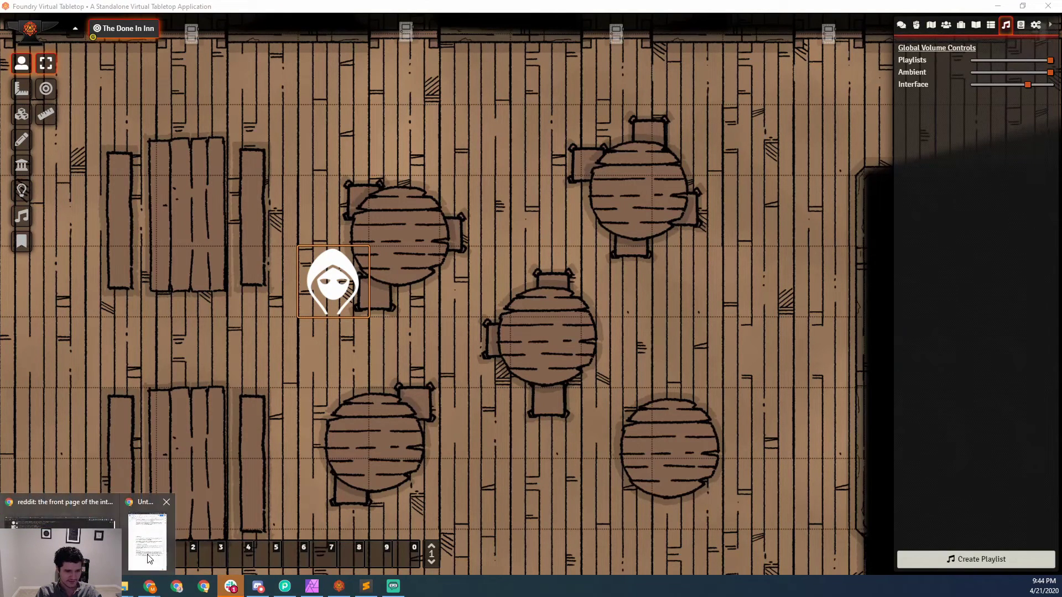
Switch to the Chrome window showing foundryvtt.com and open the Rolling Dice article from its Knowledge Base
mouse_move(163, 548)
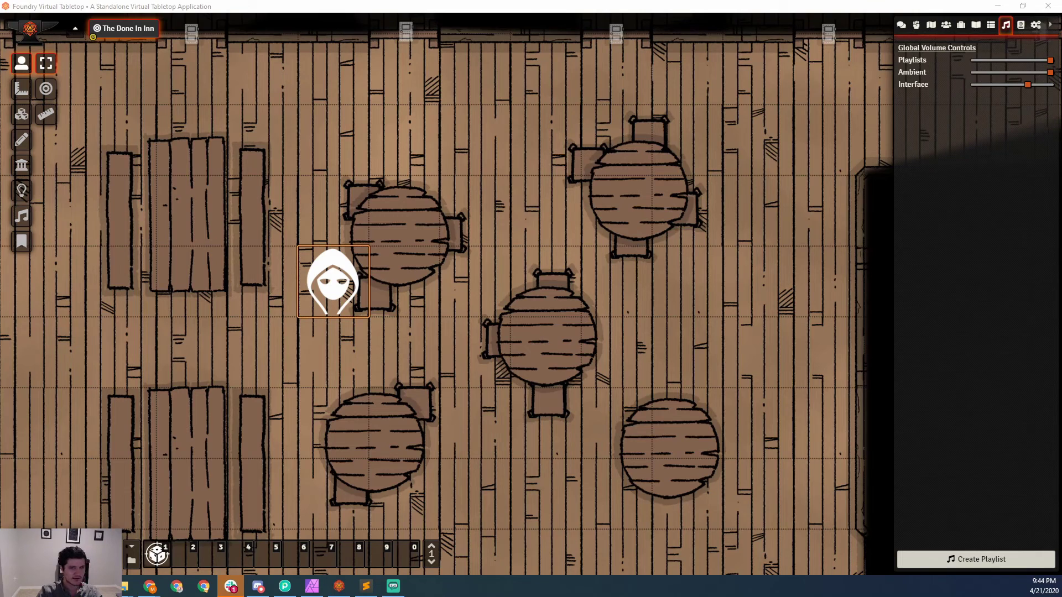
key(alt+Tab)
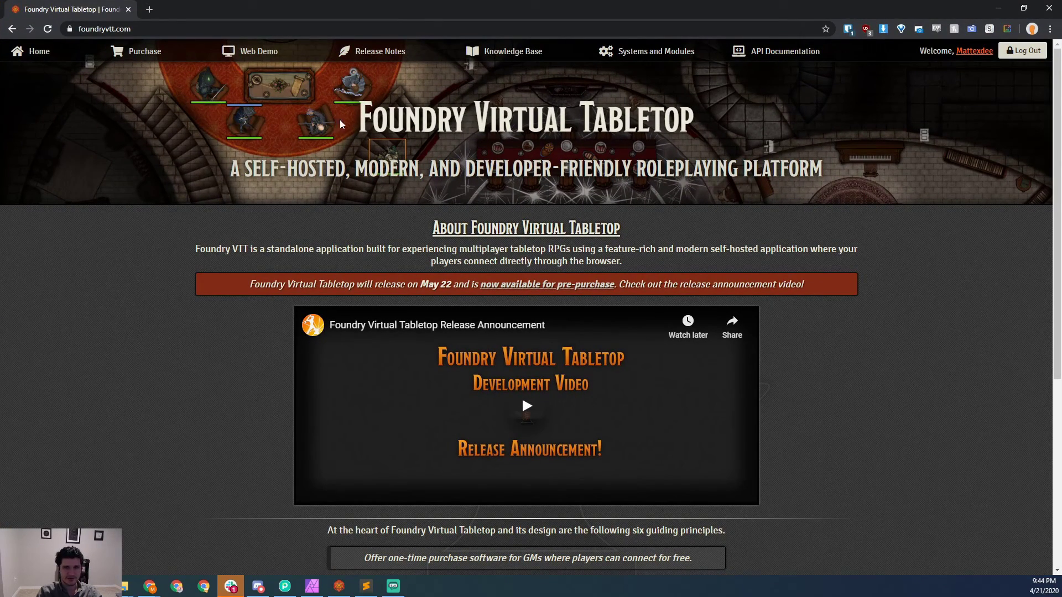
click(504, 51)
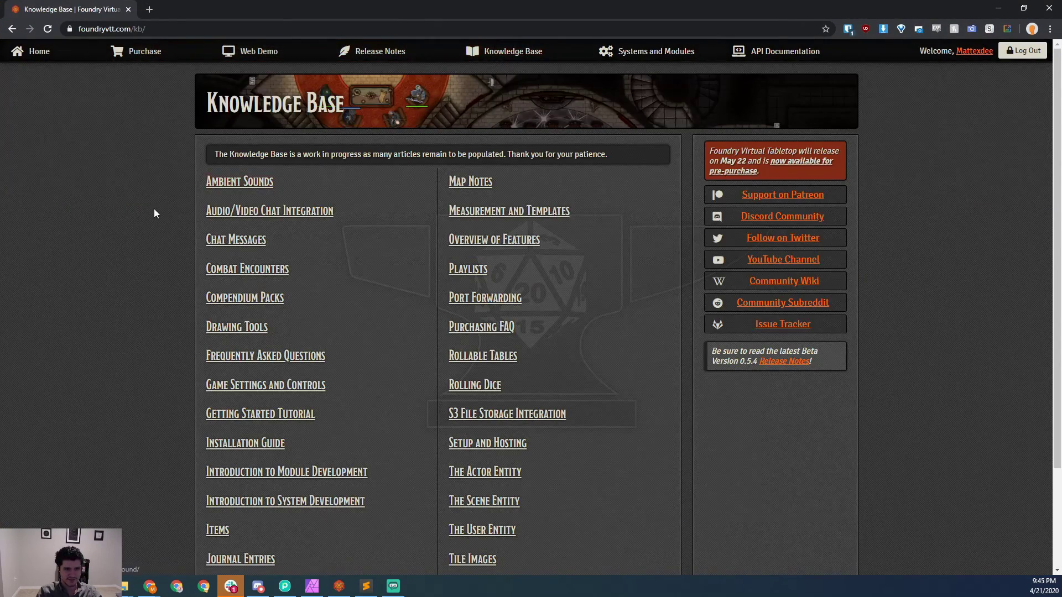
scroll(148, 211, down, 1)
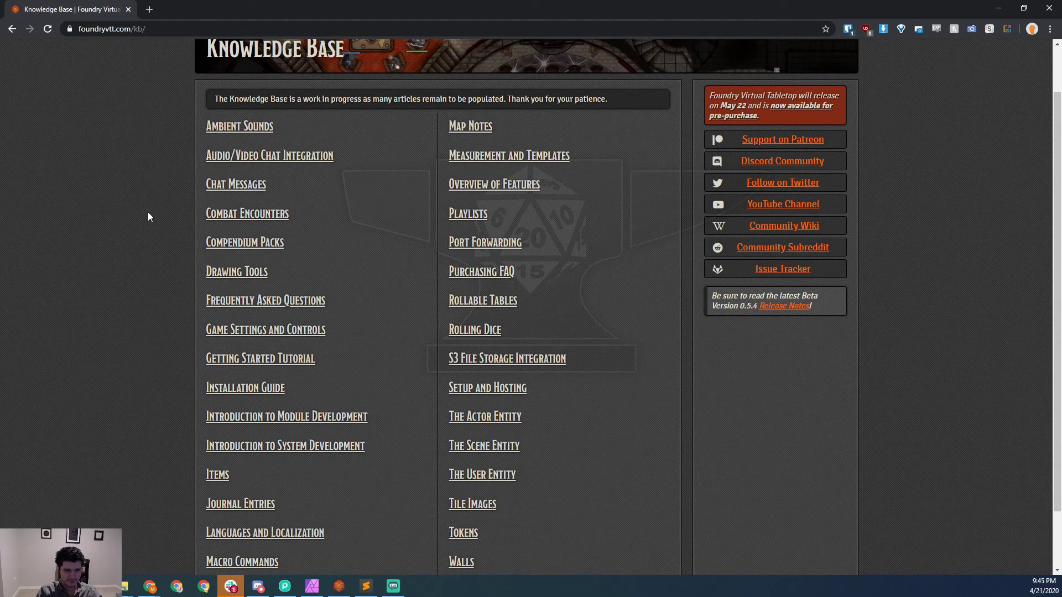
scroll(148, 217, down, 1)
scroll(149, 217, up, 1)
key(ctrl+f)
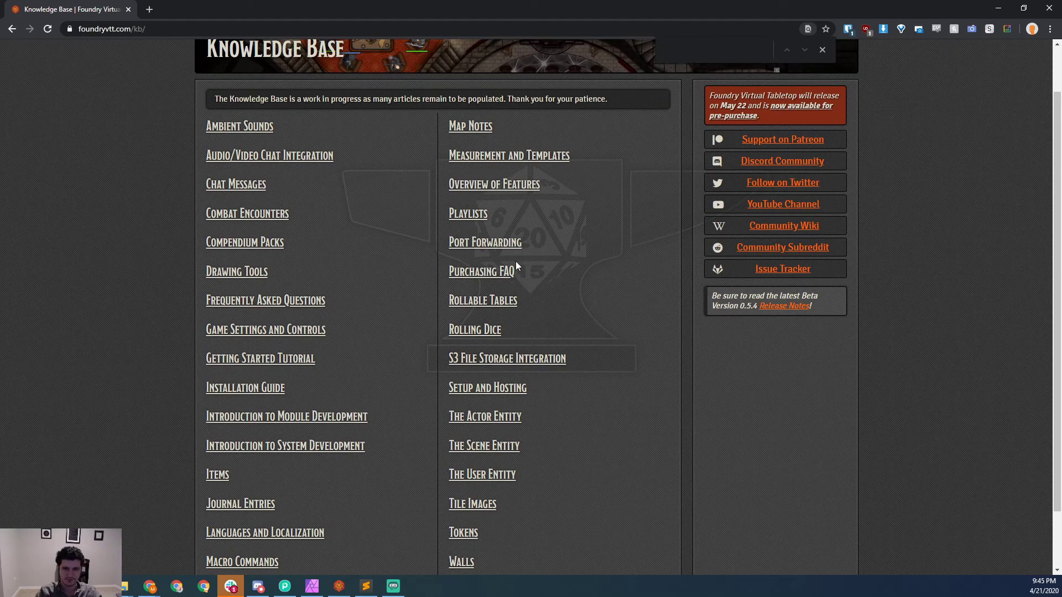
click(477, 332)
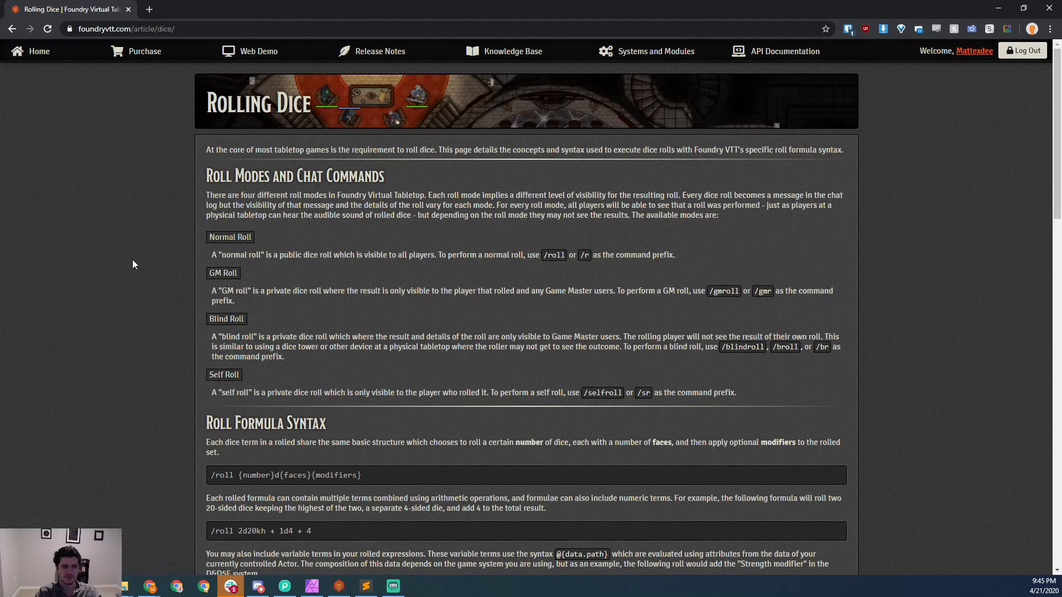
Review the Rolling Dice article from roll modes and formula syntax through roll modifiers, parenthetical expressions and dice pools to the Dice API
scroll(133, 264, down, 3)
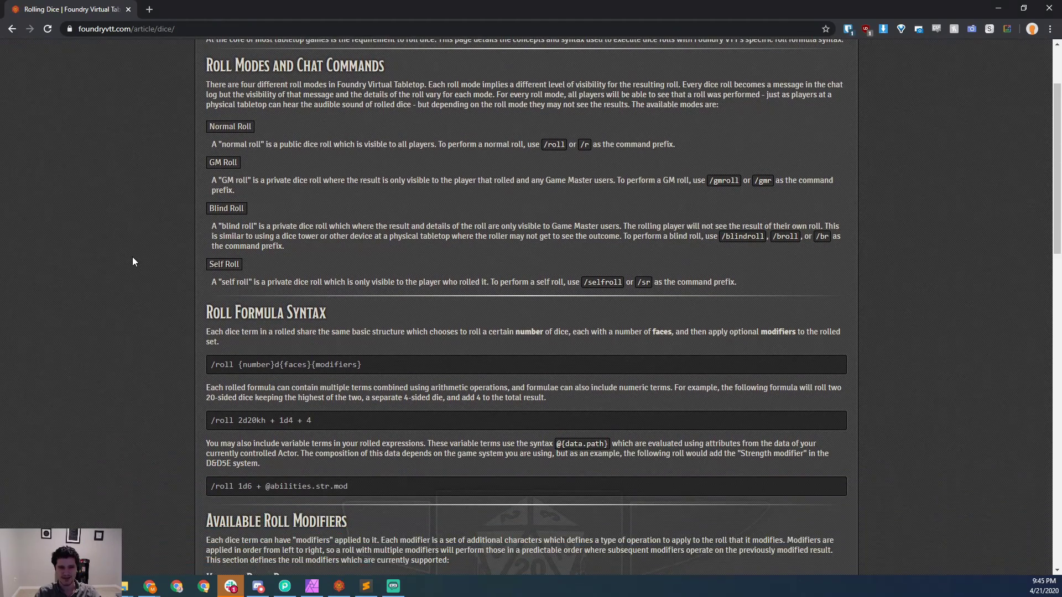
scroll(244, 302, down, 4)
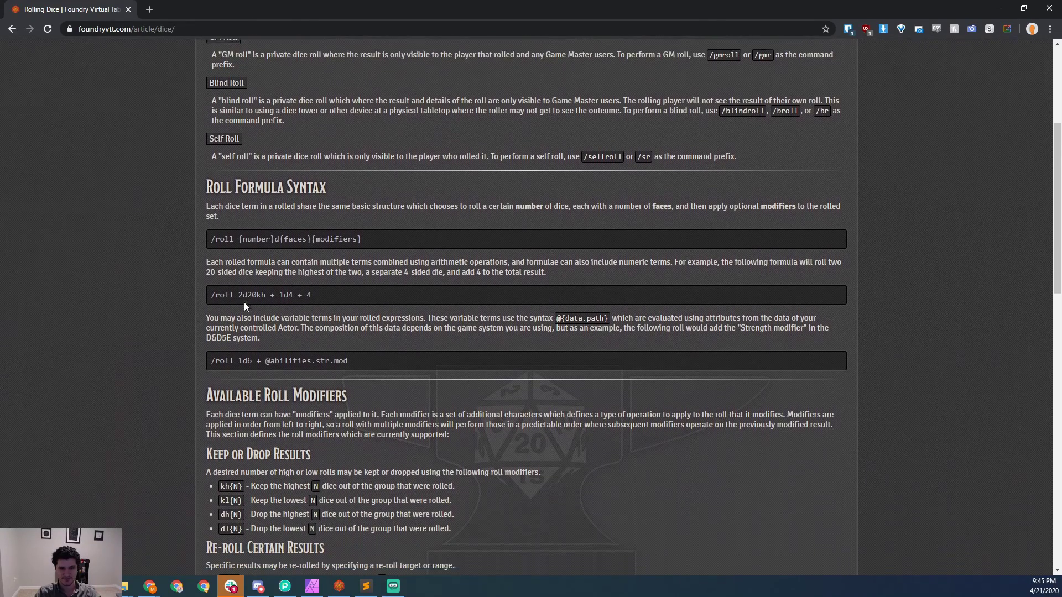
scroll(239, 298, down, 1)
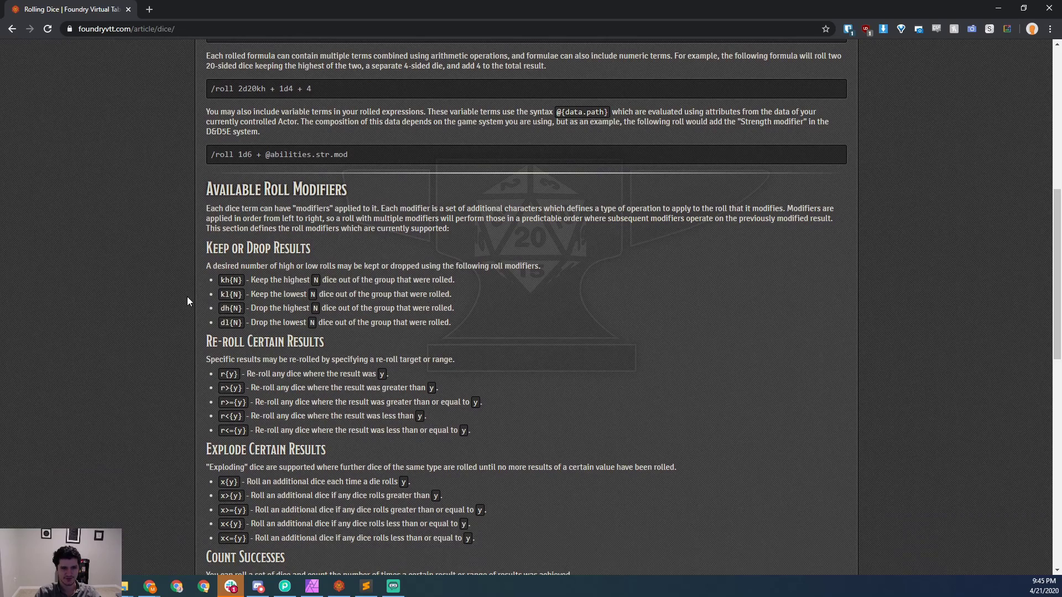
scroll(185, 298, down, 11)
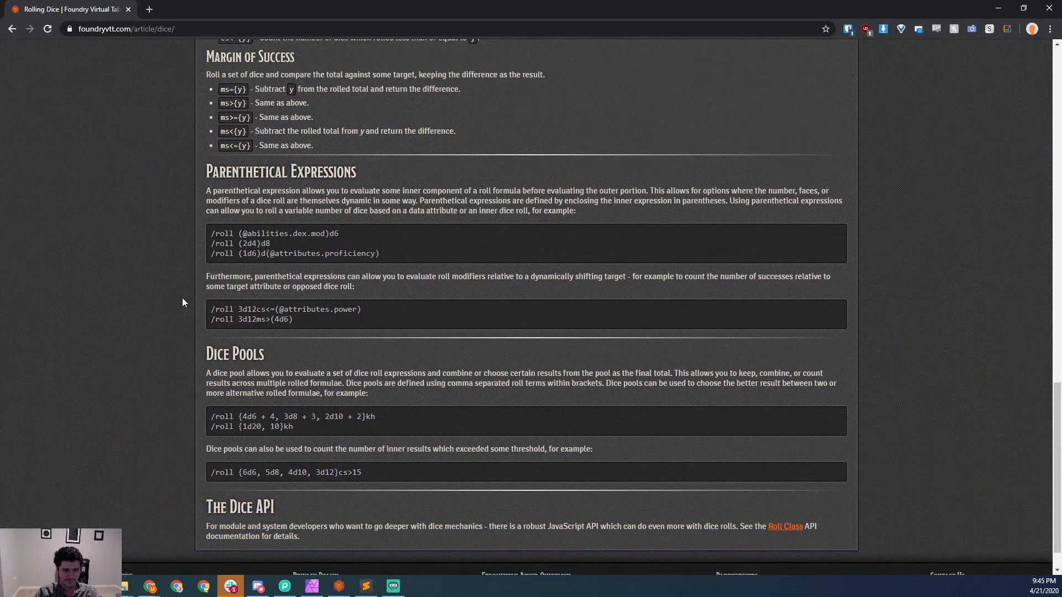
scroll(184, 303, down, 1)
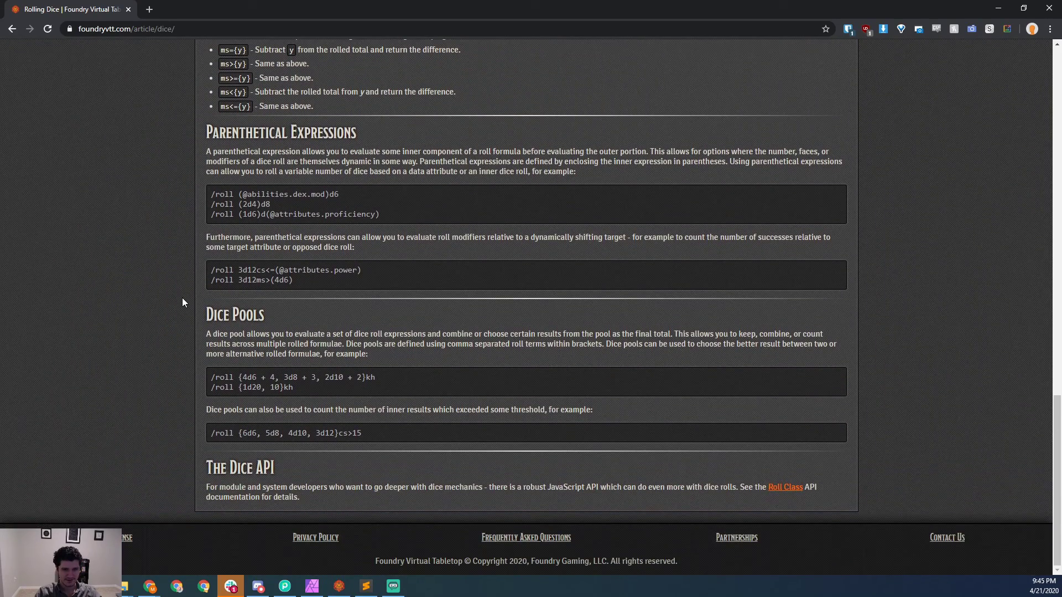